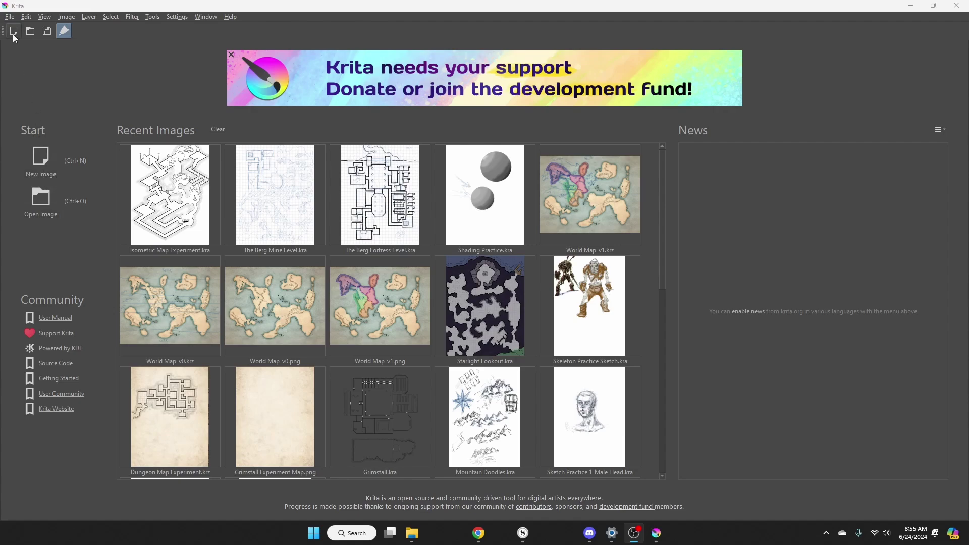
Create a new custom document using the US Letter (300 ppi) predefined image size.
{"action": "left_click", "coordinate": [10, 17]}
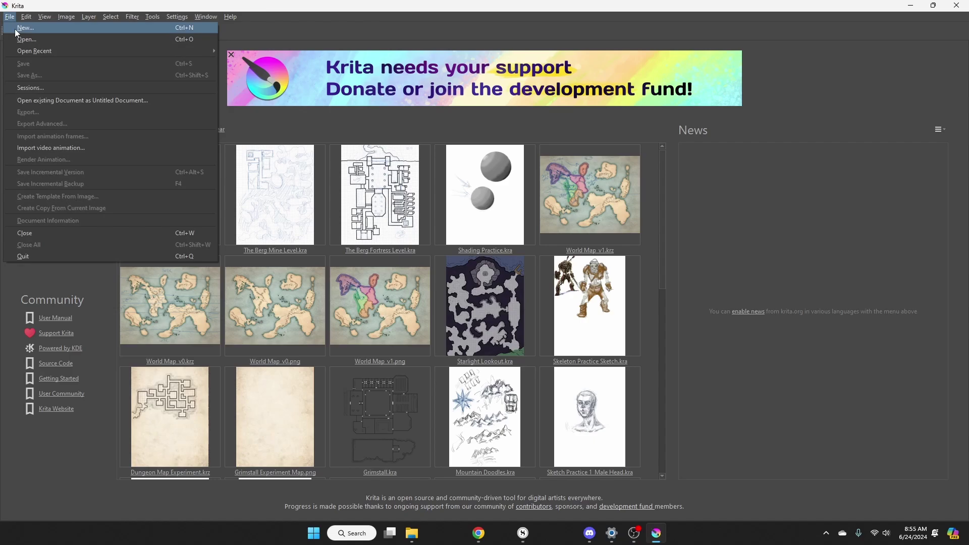
{"action": "left_click", "coordinate": [17, 28]}
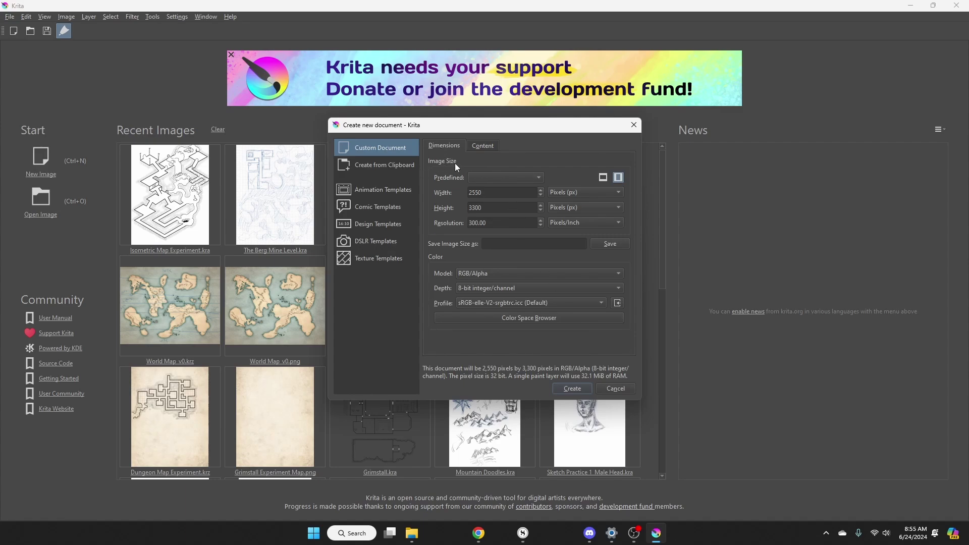
{"action": "left_click", "coordinate": [505, 177]}
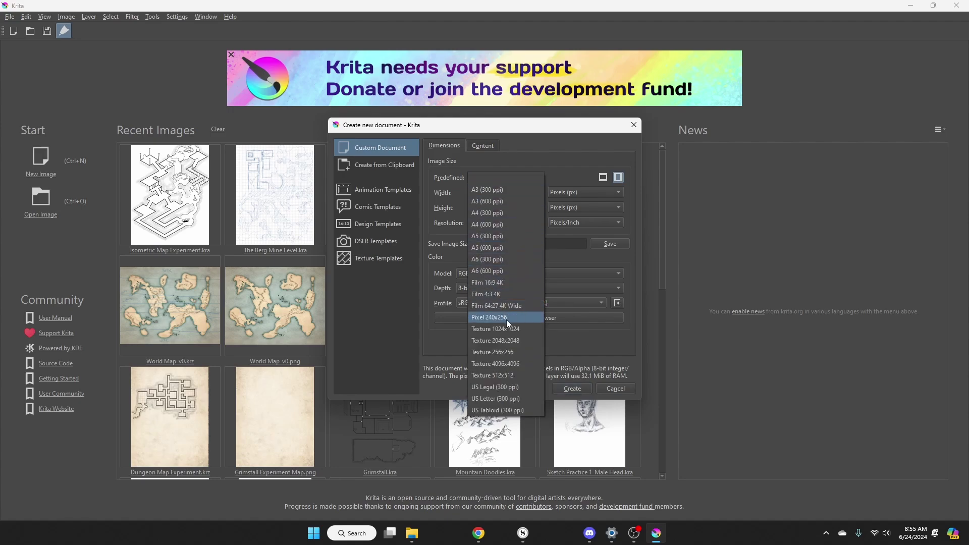
{"action": "left_click", "coordinate": [501, 398]}
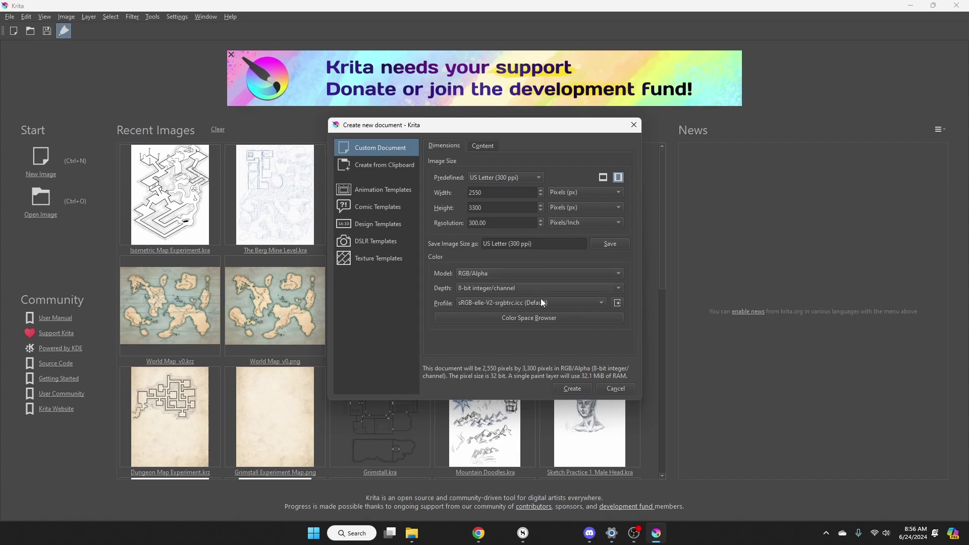
{"action": "left_click", "coordinate": [564, 389]}
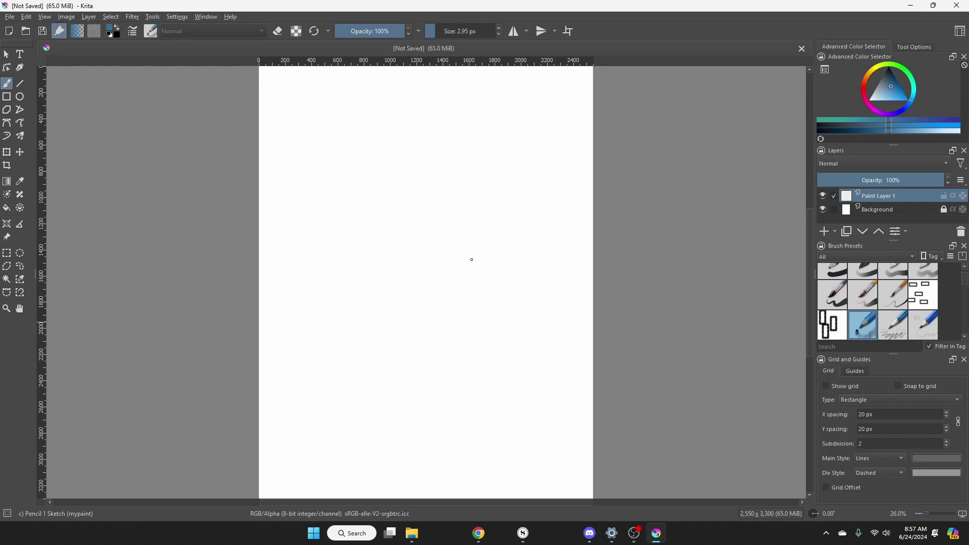
Show the rectangular grid on the canvas and set its X and Y spacing to 100 px.
{"action": "left_click", "coordinate": [182, 19]}
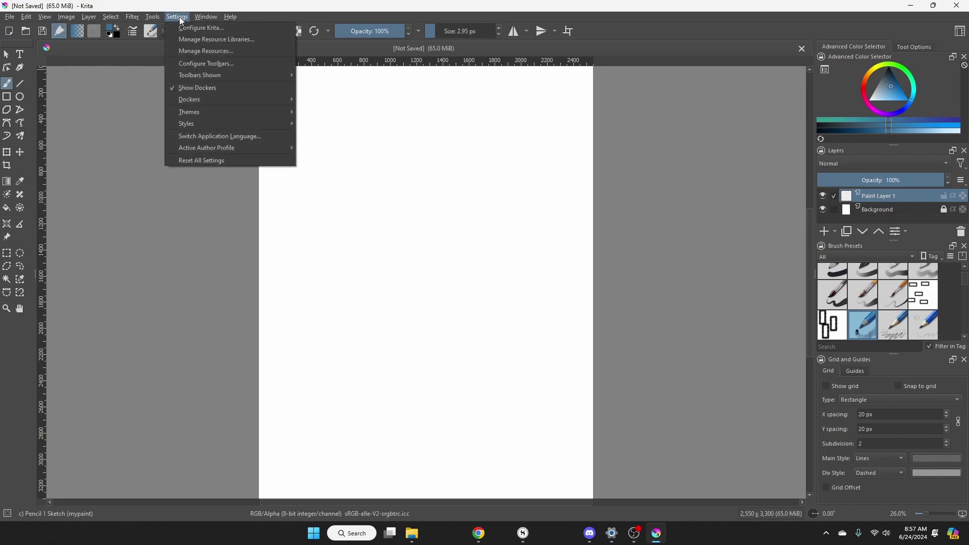
{"action": "mouse_move", "coordinate": [185, 98]}
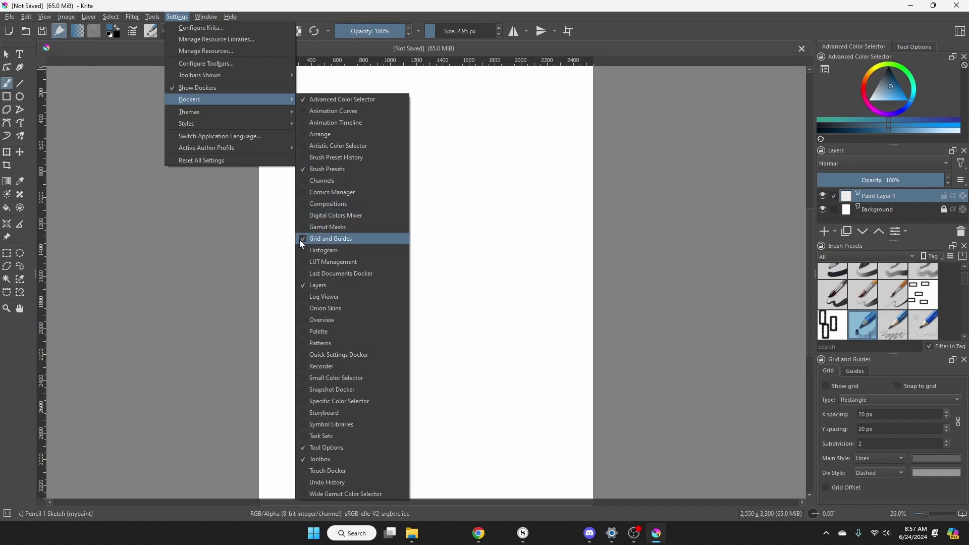
{"action": "left_click", "coordinate": [631, 274]}
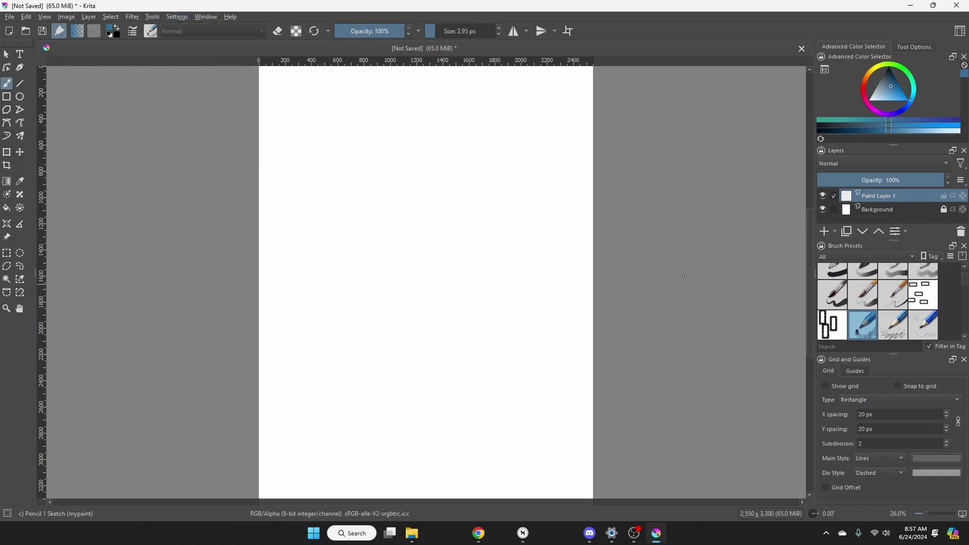
{"action": "left_click", "coordinate": [826, 387]}
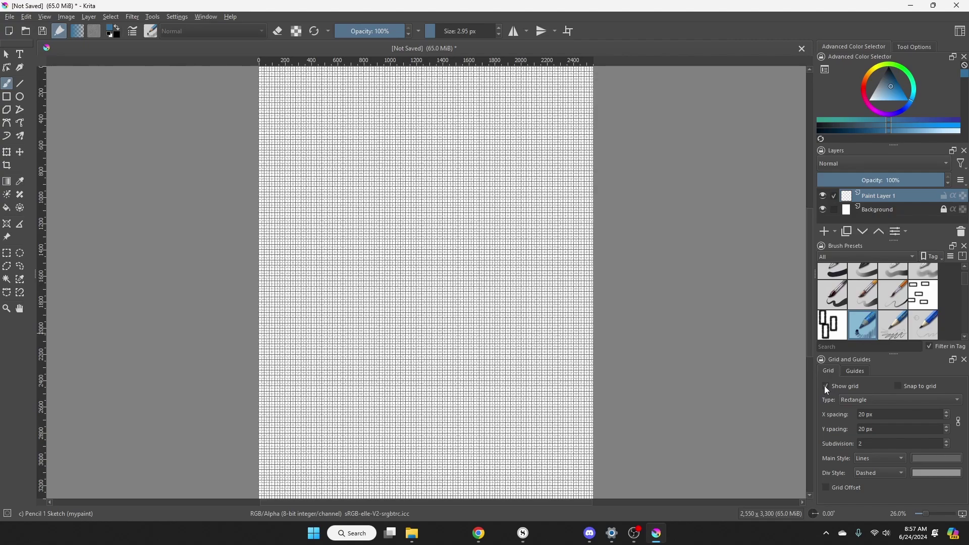
{"action": "left_click_drag", "start_coordinate": [866, 415], "coordinate": [854, 416]}
{"action": "type", "text": "100"}
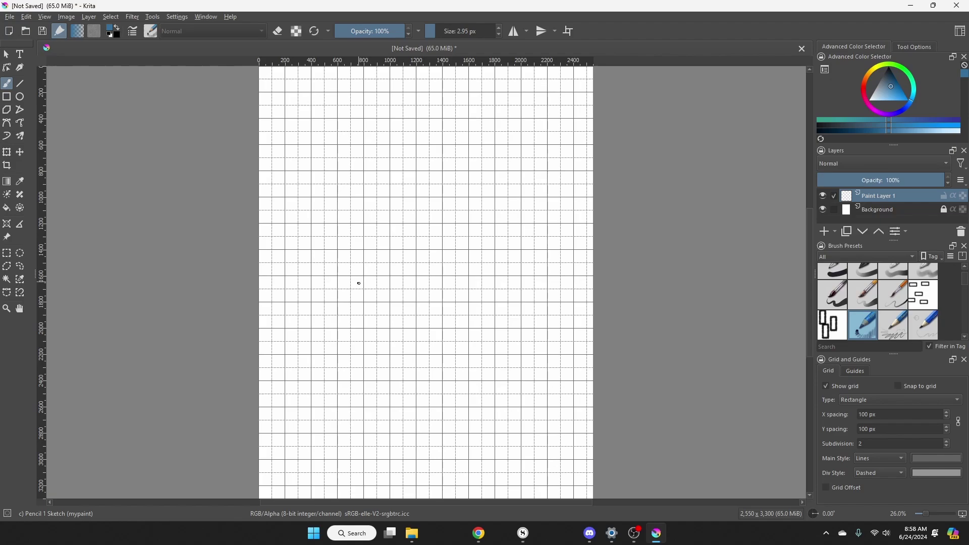
Switch the grid type to Isometric and set its cell spacing to 100 px.
{"action": "left_click", "coordinate": [850, 400]}
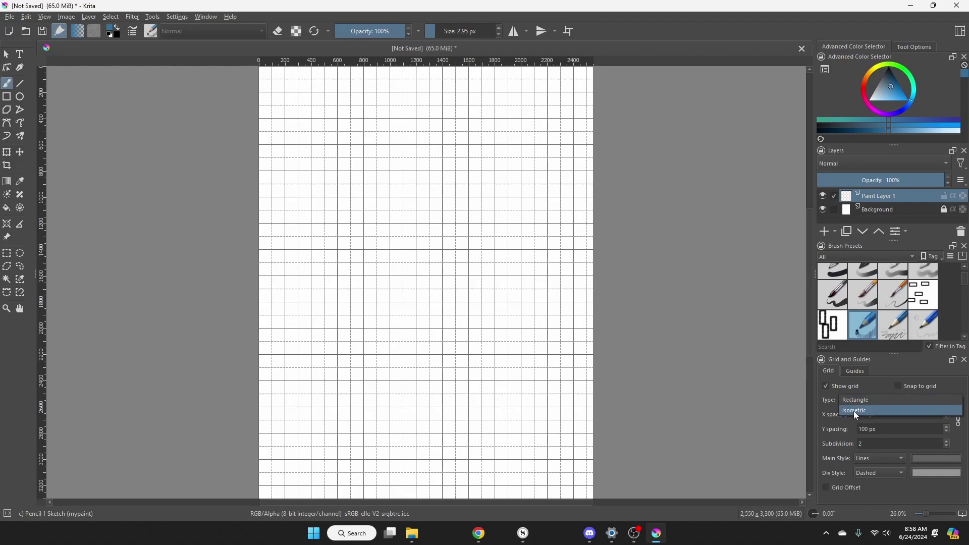
{"action": "left_click", "coordinate": [854, 412]}
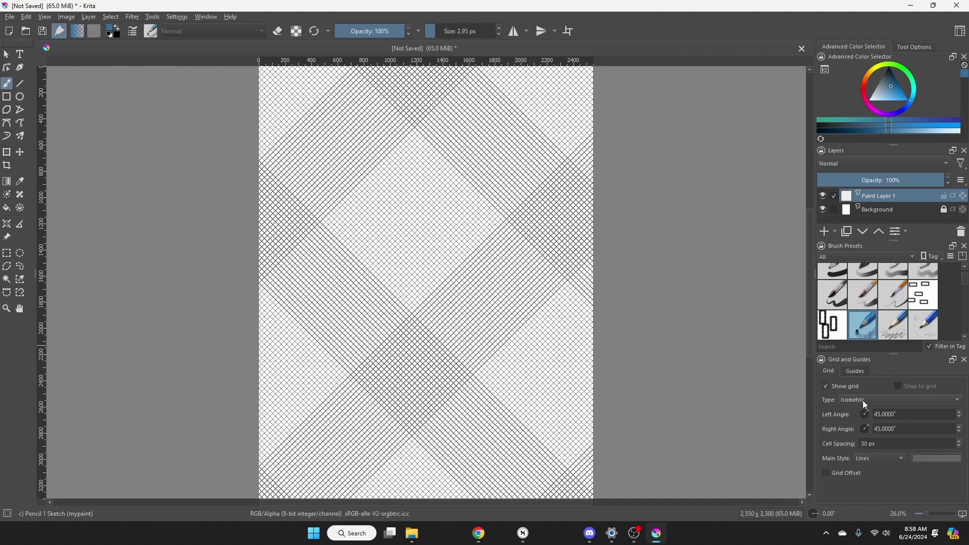
{"action": "left_click_drag", "start_coordinate": [868, 446], "coordinate": [860, 446]}
{"action": "type", "text": "100"}
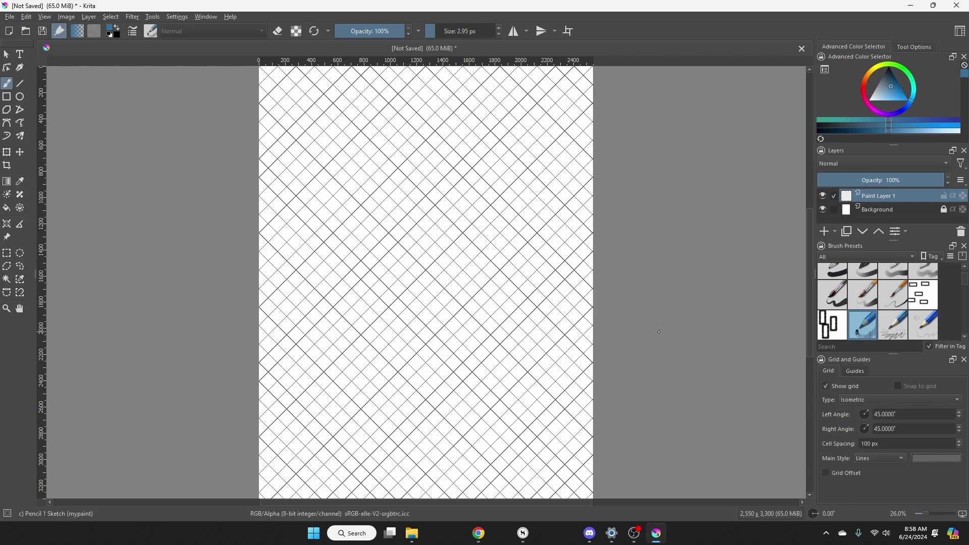
Set both the left and right angles of the isometric grid to 30°.
{"action": "left_click", "coordinate": [883, 416]}
{"action": "left_click_drag", "start_coordinate": [882, 416], "coordinate": [877, 417]}
{"action": "type", "text": "30"}
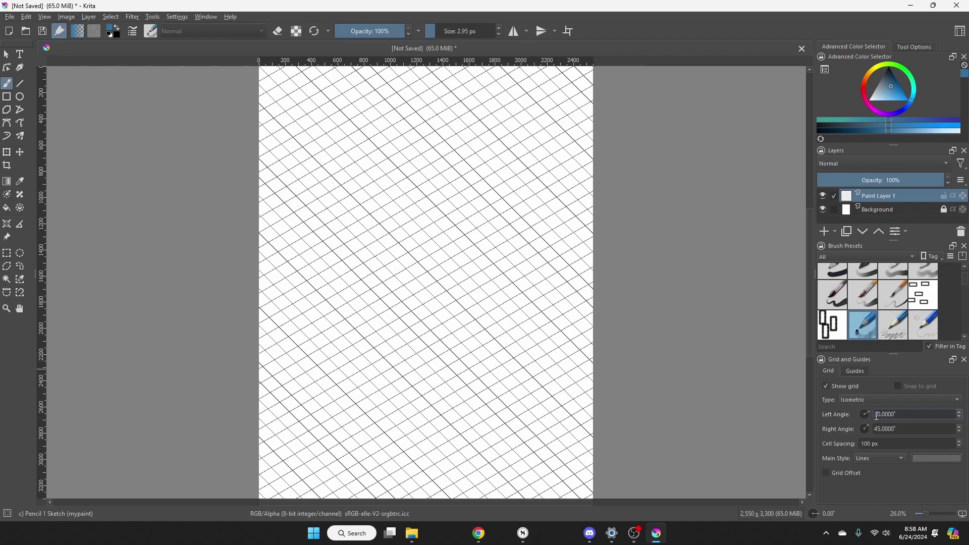
{"action": "left_click", "coordinate": [881, 429]}
{"action": "left_click_drag", "start_coordinate": [881, 429], "coordinate": [879, 428]}
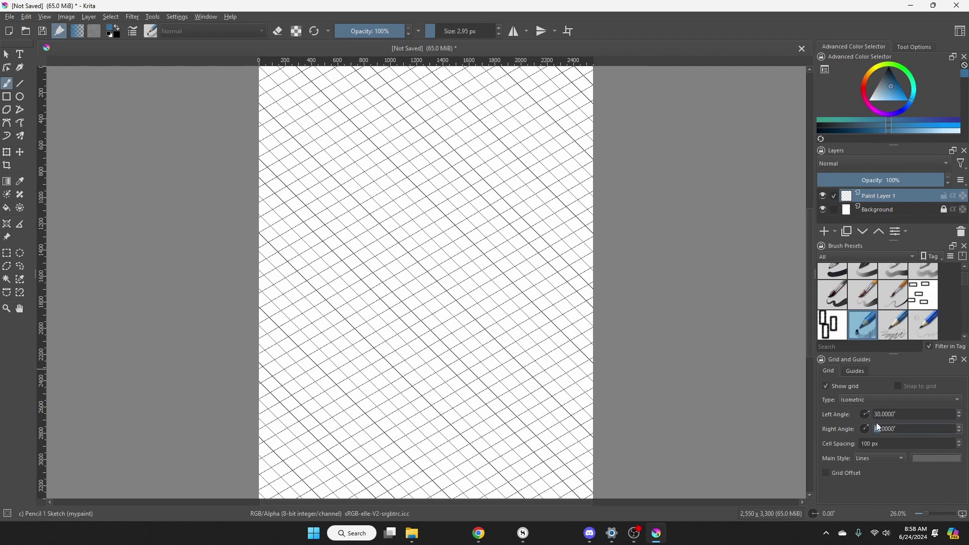
{"action": "type", "text": "3"}
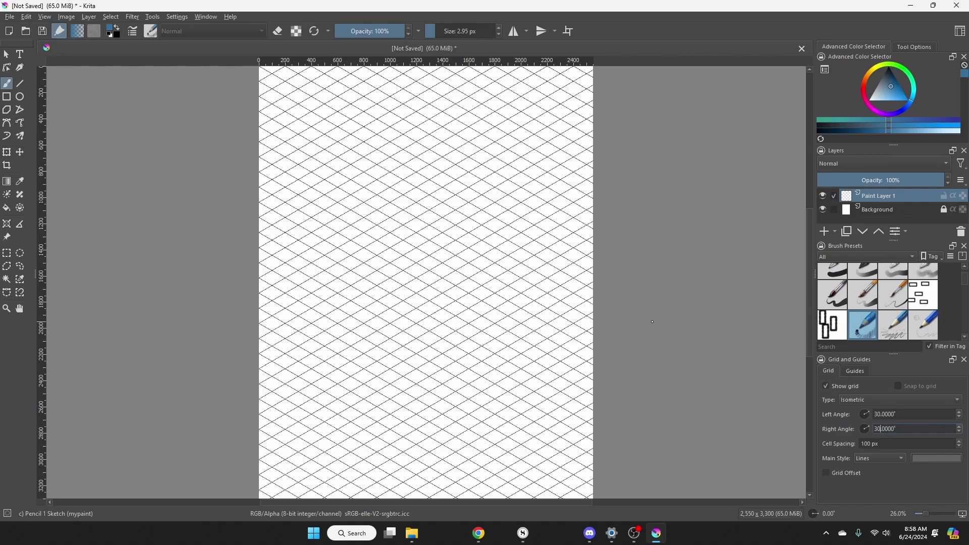
Hide the canvas grid and close the Grid and Guides docker.
{"action": "left_click", "coordinate": [826, 386]}
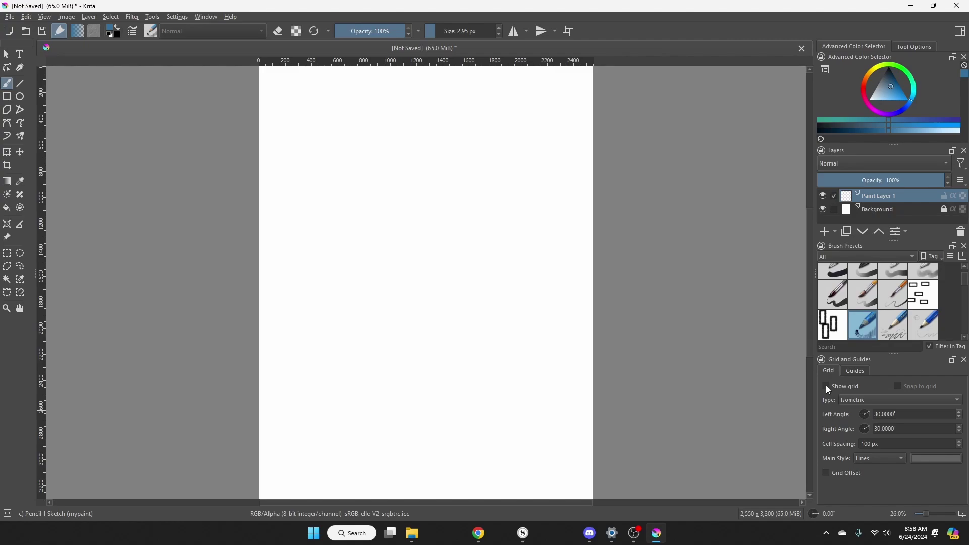
{"action": "left_click", "coordinate": [967, 363]}
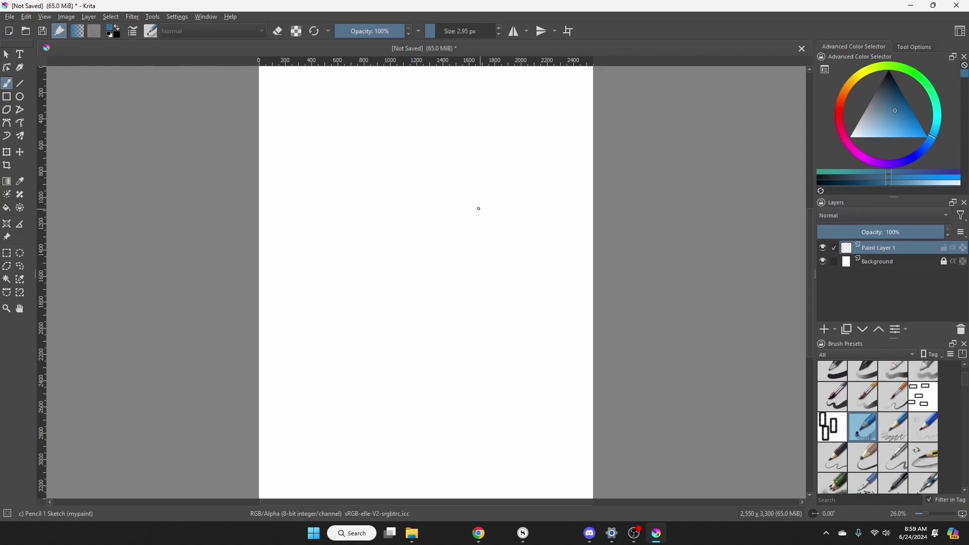
Rename Paint Layer 1 as Grid and fill the whole layer with the blue foreground color.
{"action": "double_click", "coordinate": [880, 249]}
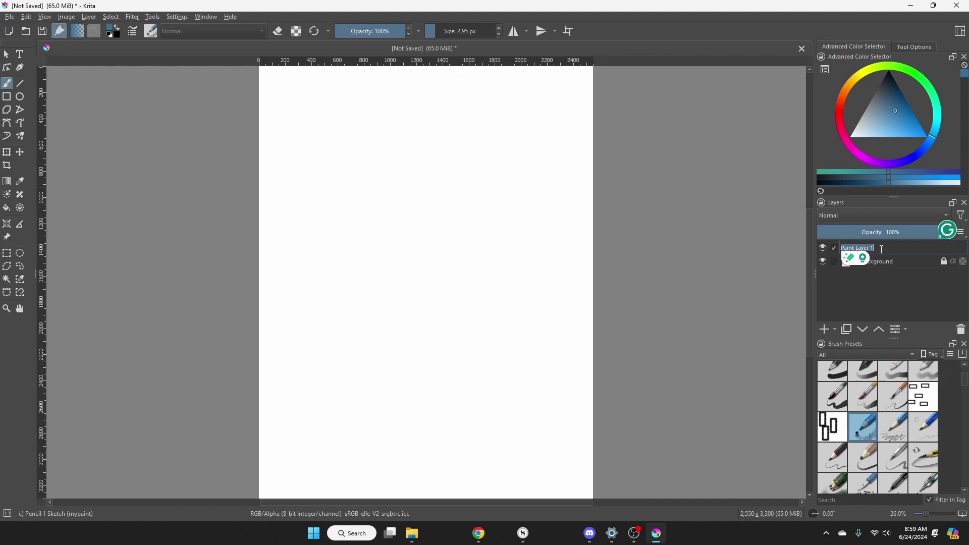
{"action": "type", "text": "Grid"}
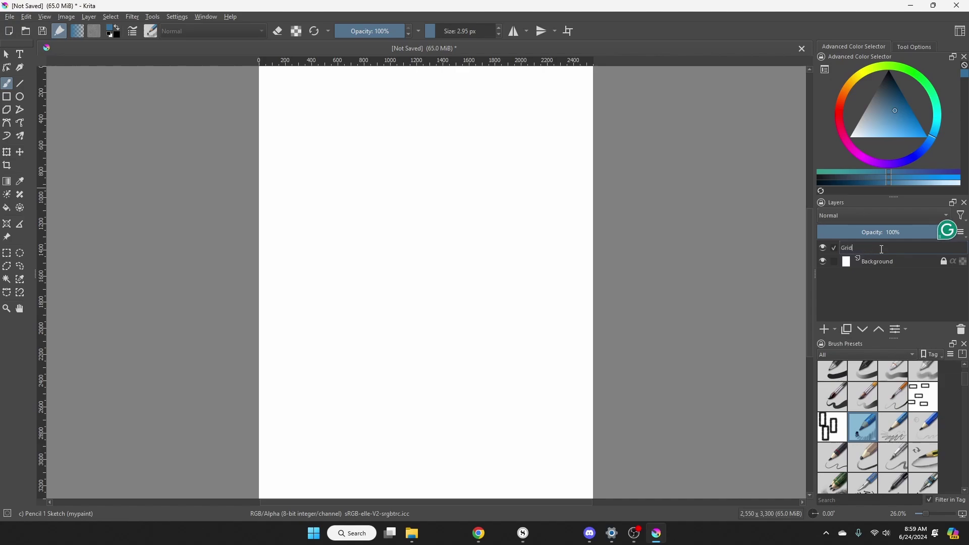
{"action": "left_click", "coordinate": [868, 296]}
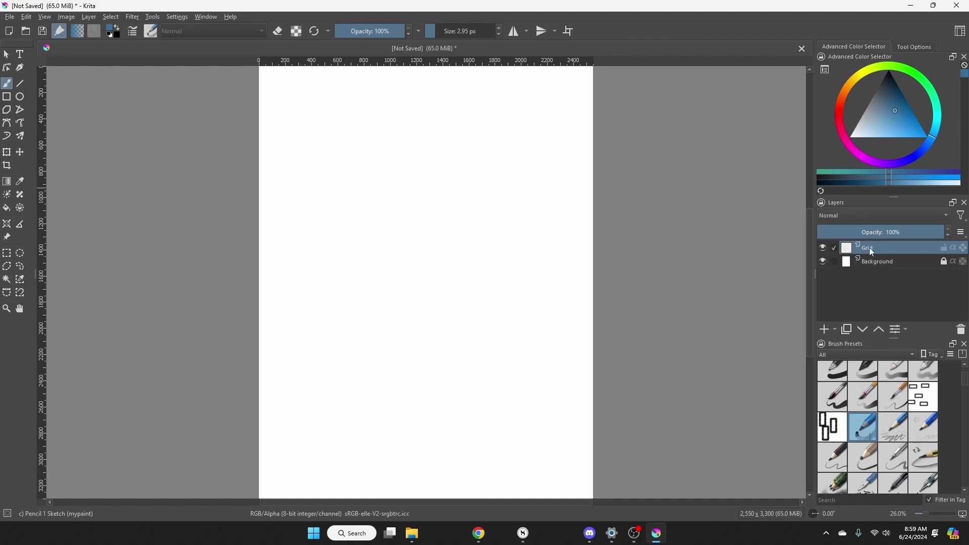
{"action": "mouse_move", "coordinate": [871, 247]}
{"action": "left_click", "coordinate": [6, 209]}
{"action": "left_click", "coordinate": [399, 251]}
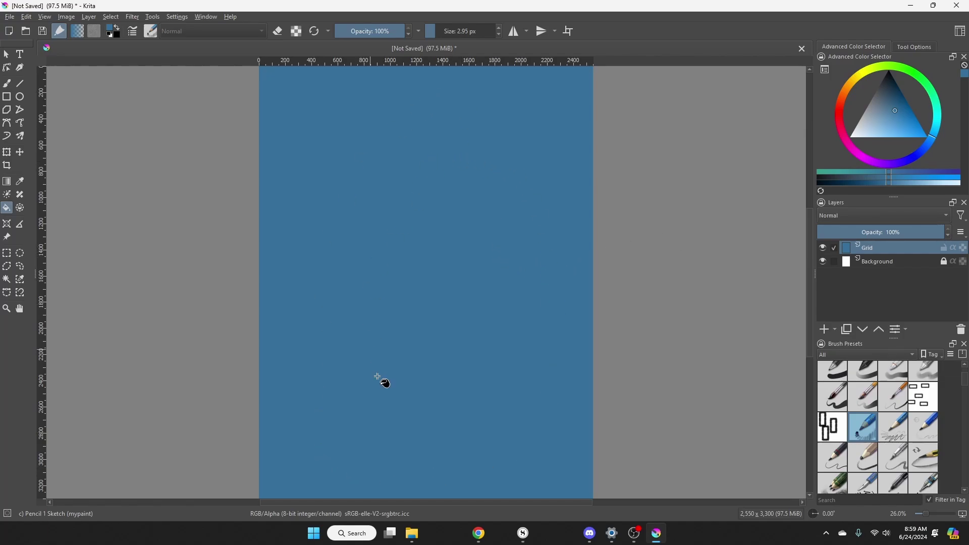
Apply the G'MIC Grid [Cartesian] filter to the Grid layer with X-Size and Y-Size at 100.
{"action": "left_click", "coordinate": [133, 16]}
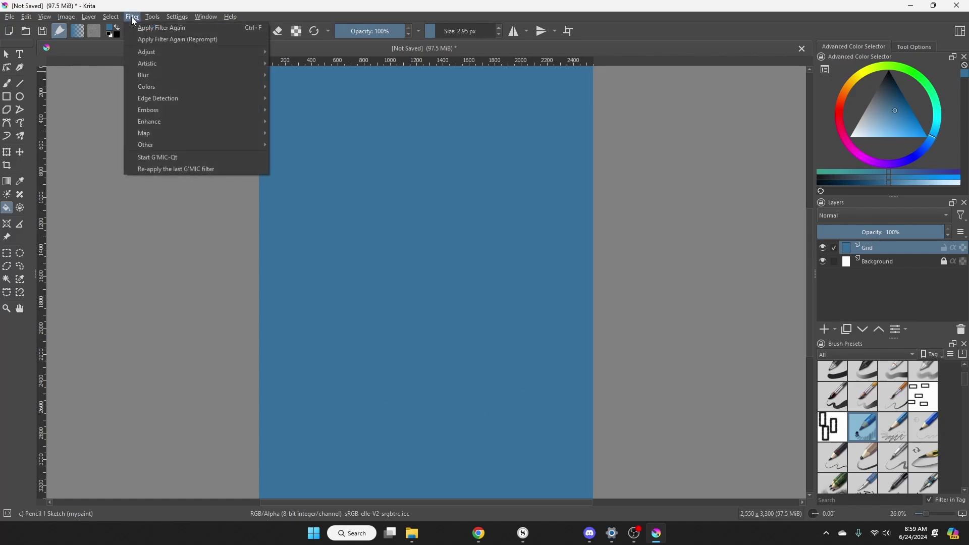
{"action": "left_click", "coordinate": [150, 165]}
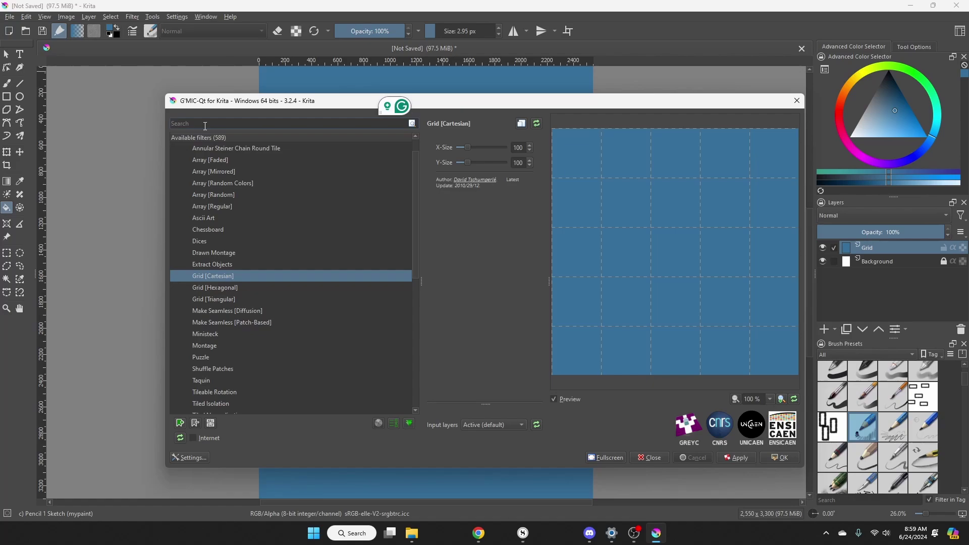
{"action": "type", "text": "grid"}
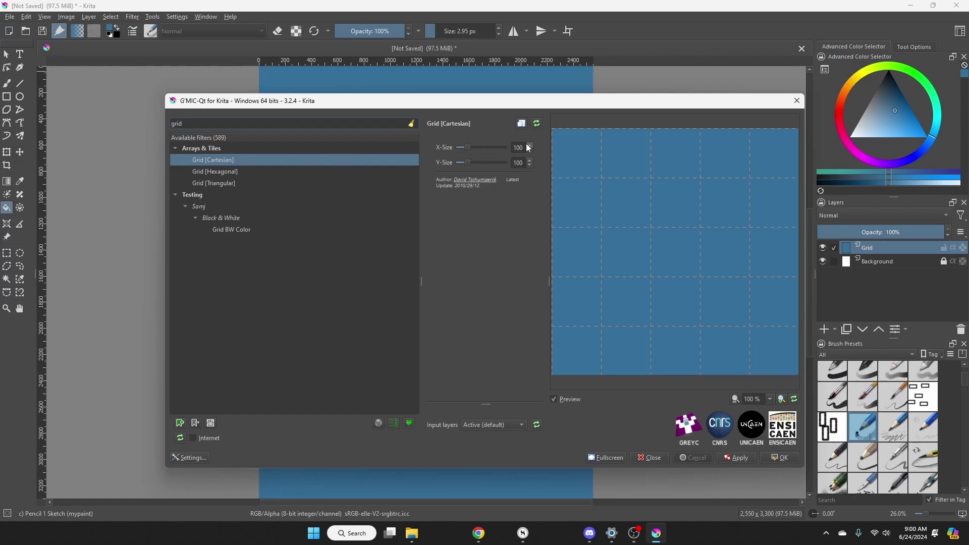
{"action": "left_click", "coordinate": [737, 458]}
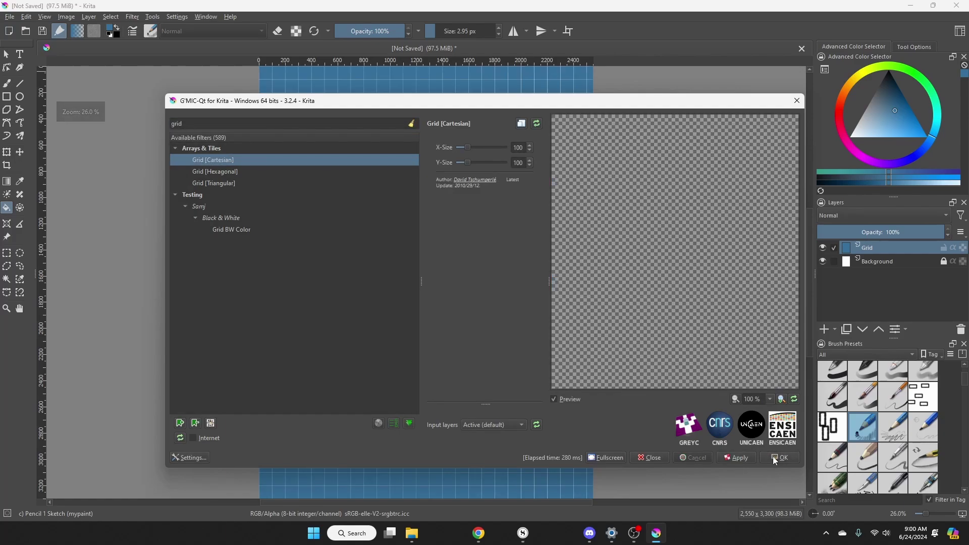
{"action": "left_click", "coordinate": [779, 458]}
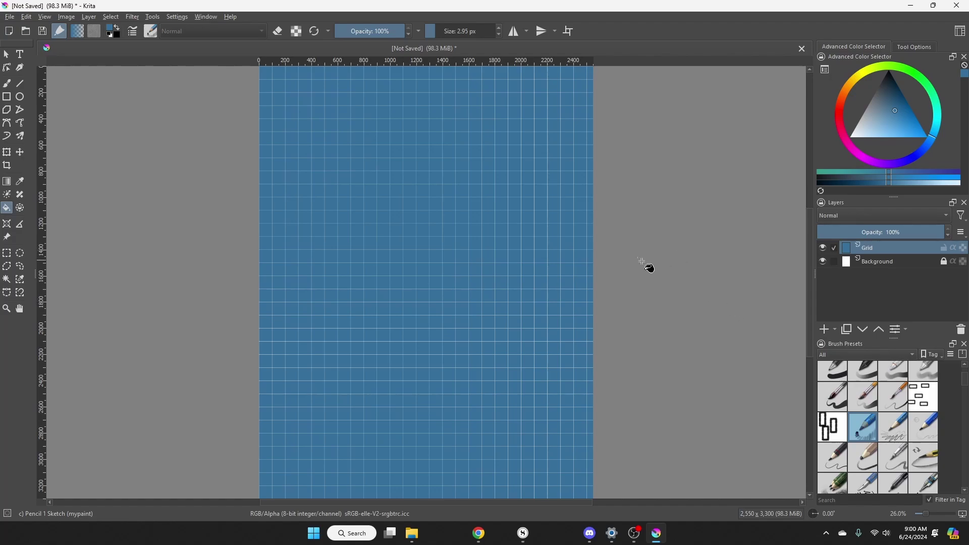
Add a Color Adjustment curves filter mask to the Grid layer, leaving the curve at its default.
{"action": "left_click", "coordinate": [134, 19]}
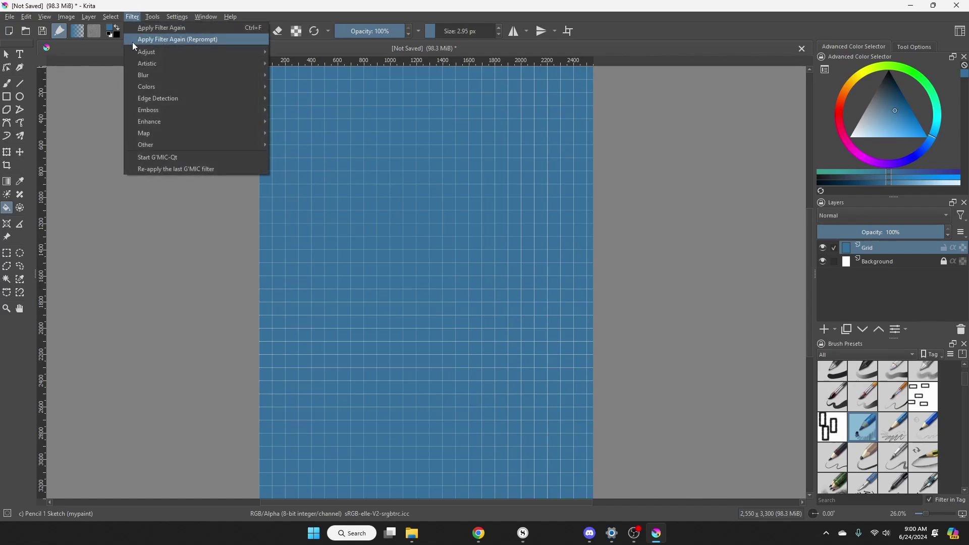
{"action": "mouse_move", "coordinate": [135, 53]}
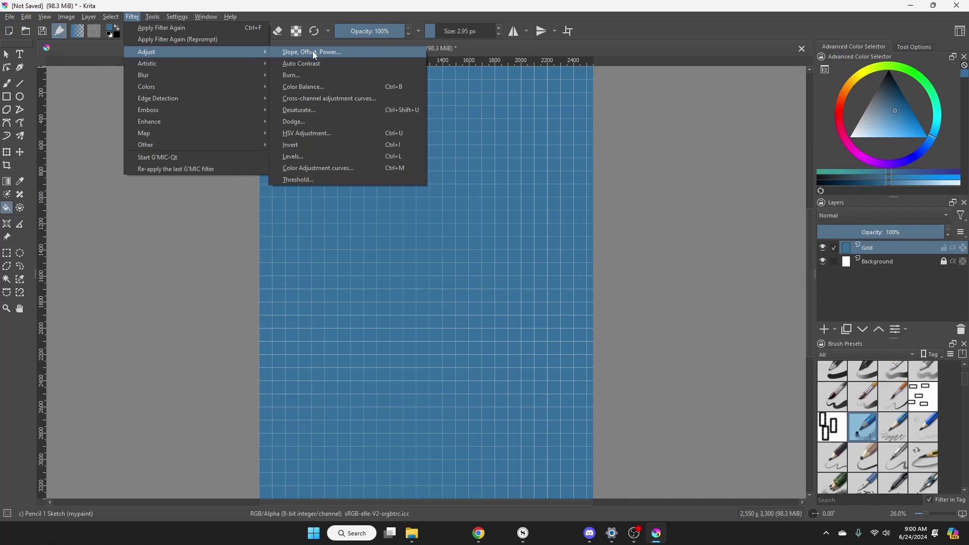
{"action": "left_click", "coordinate": [318, 171]}
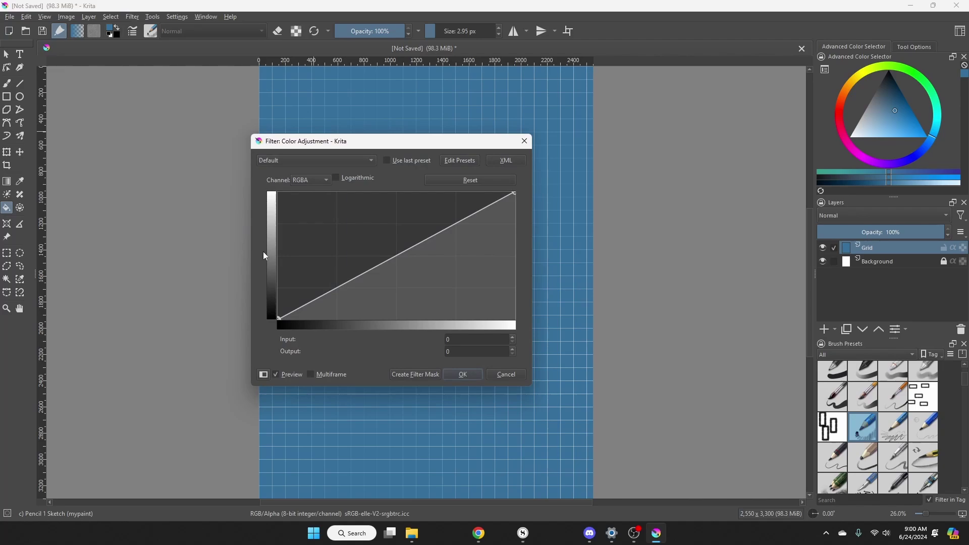
{"action": "left_click", "coordinate": [409, 378]}
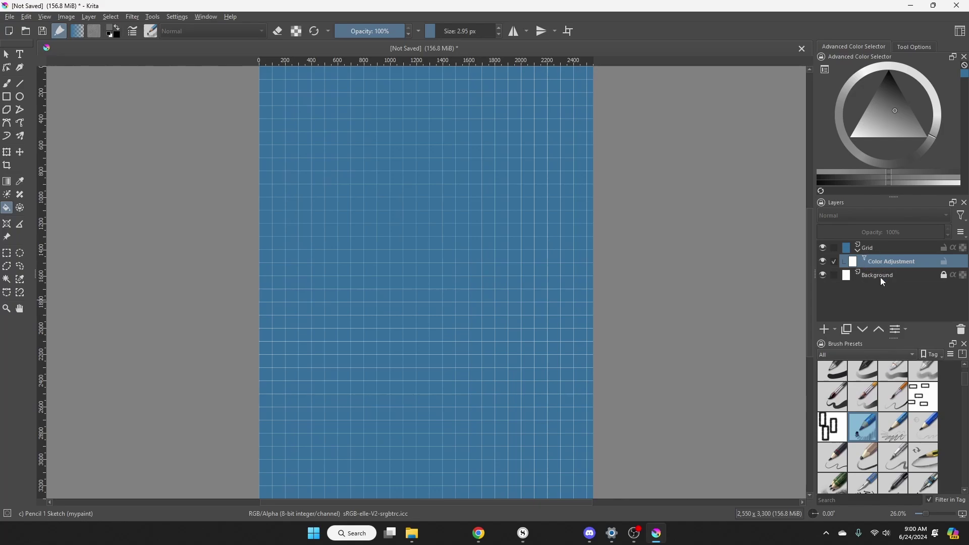
Invert the Color Adjustment mask's Alpha curve, with output 255 at input 0 and output 0 at input 255.
{"action": "right_click", "coordinate": [876, 262]}
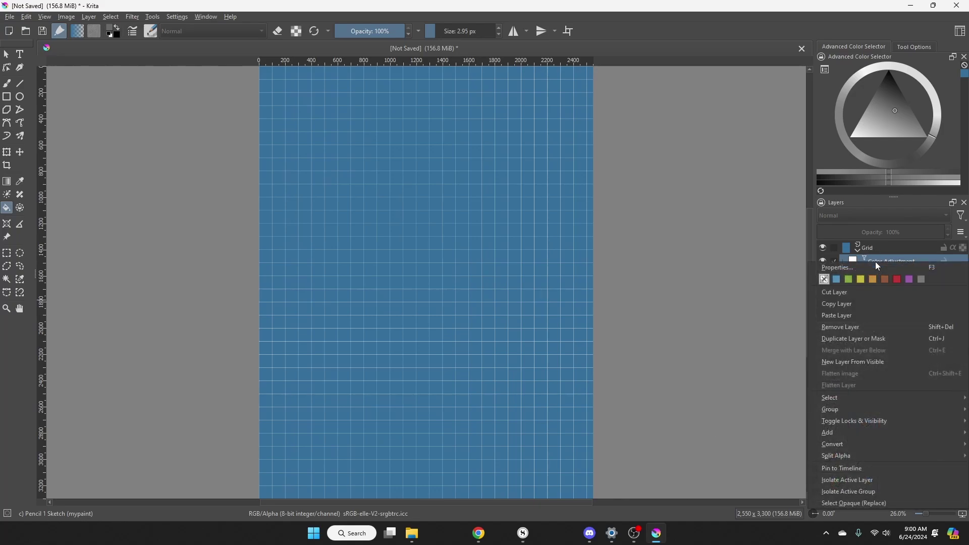
{"action": "left_click", "coordinate": [842, 271]}
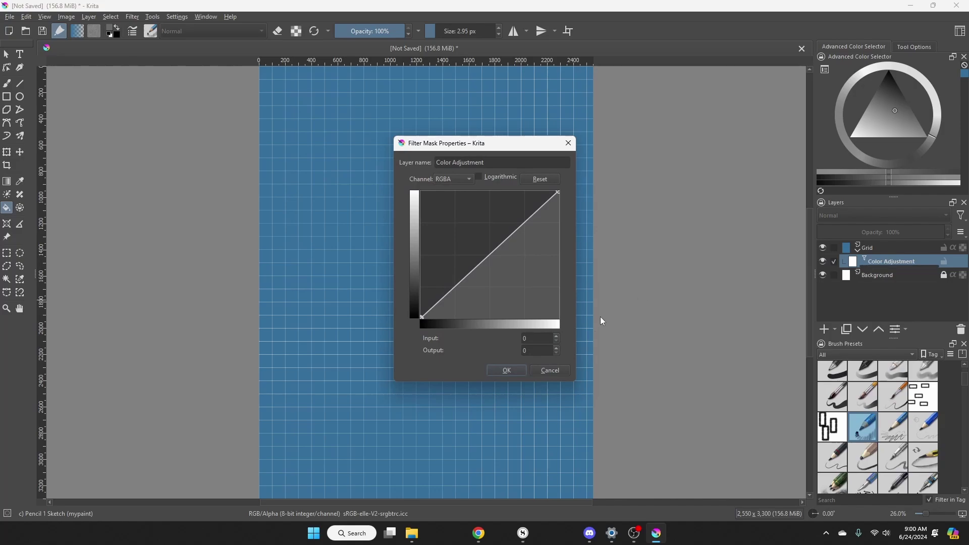
{"action": "left_click", "coordinate": [466, 181]}
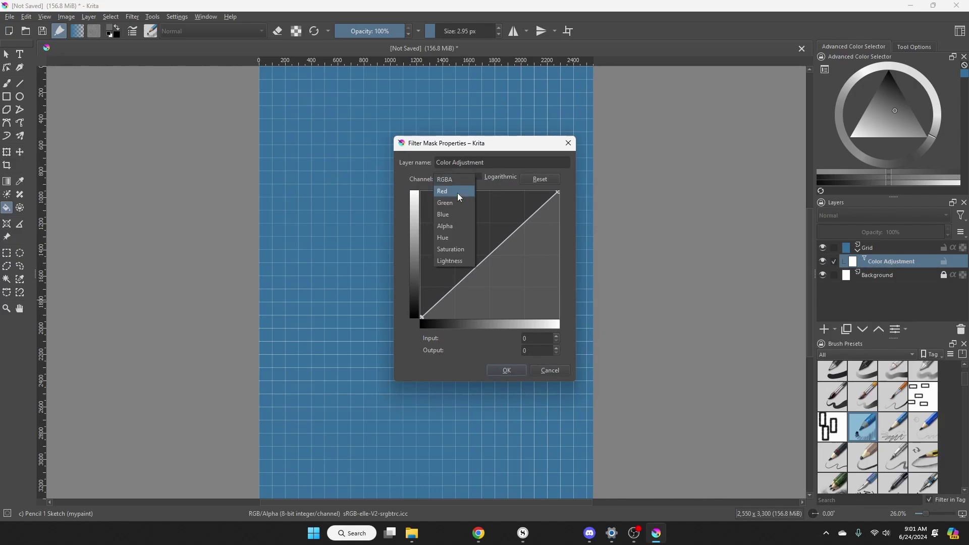
{"action": "left_click", "coordinate": [453, 228]}
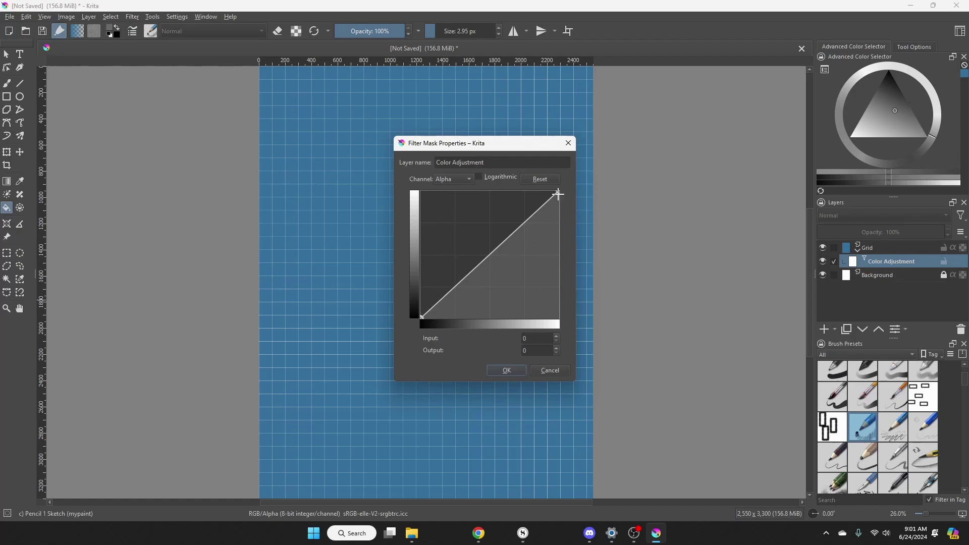
{"action": "left_click_drag", "start_coordinate": [420, 319], "coordinate": [413, 187]}
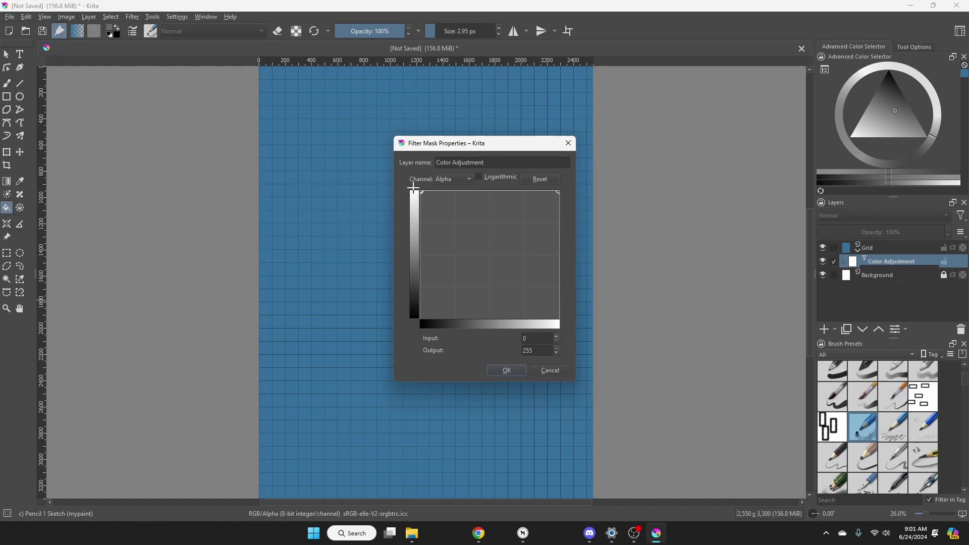
{"action": "left_click_drag", "start_coordinate": [559, 194], "coordinate": [570, 329]}
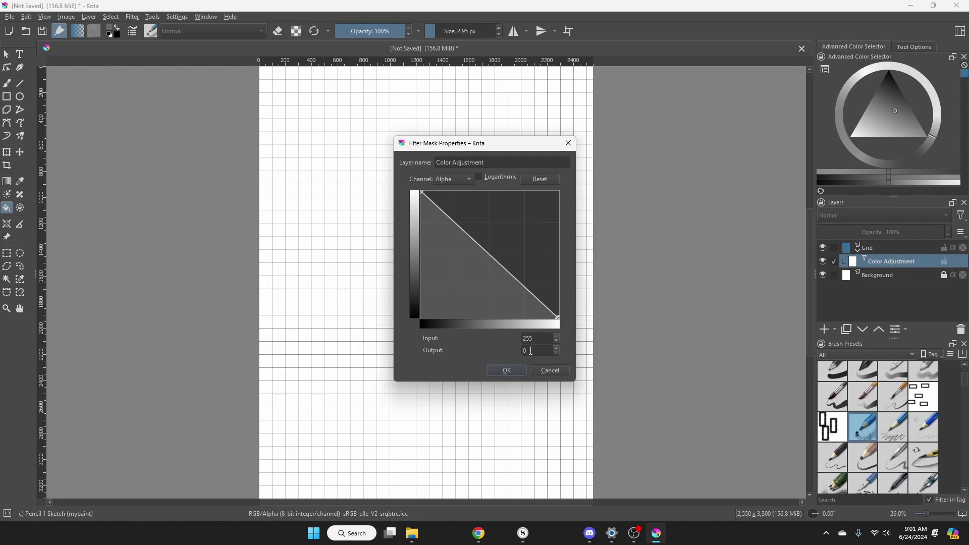
{"action": "left_click", "coordinate": [511, 372]}
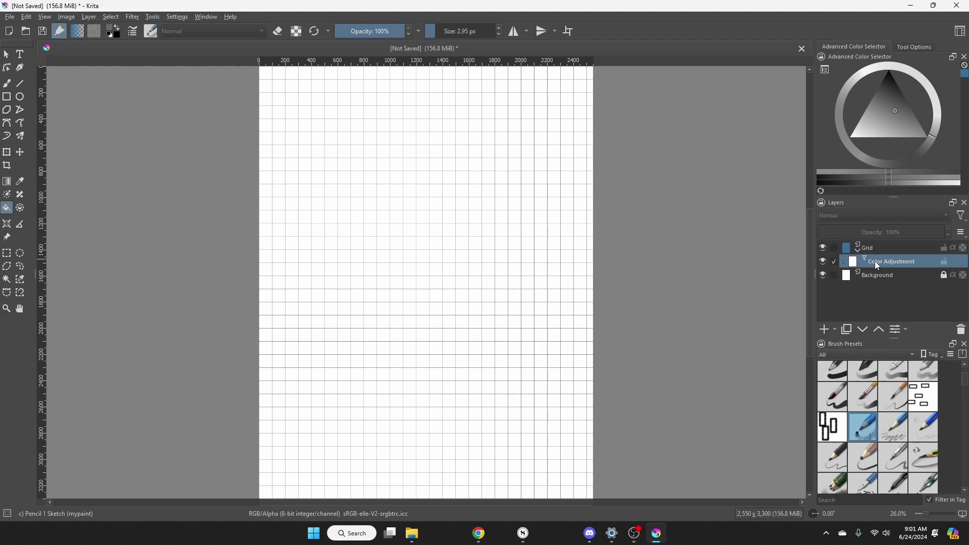
Add a paint layer named Sketch above the Grid layer, lock the Grid layer and activate the freehand brush.
{"action": "mouse_move", "coordinate": [883, 275]}
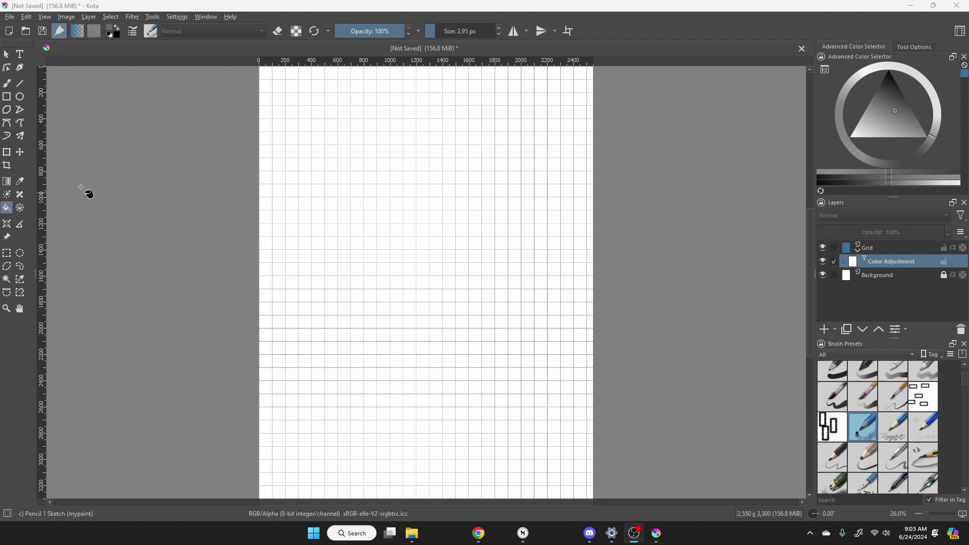
{"action": "left_click", "coordinate": [8, 83]}
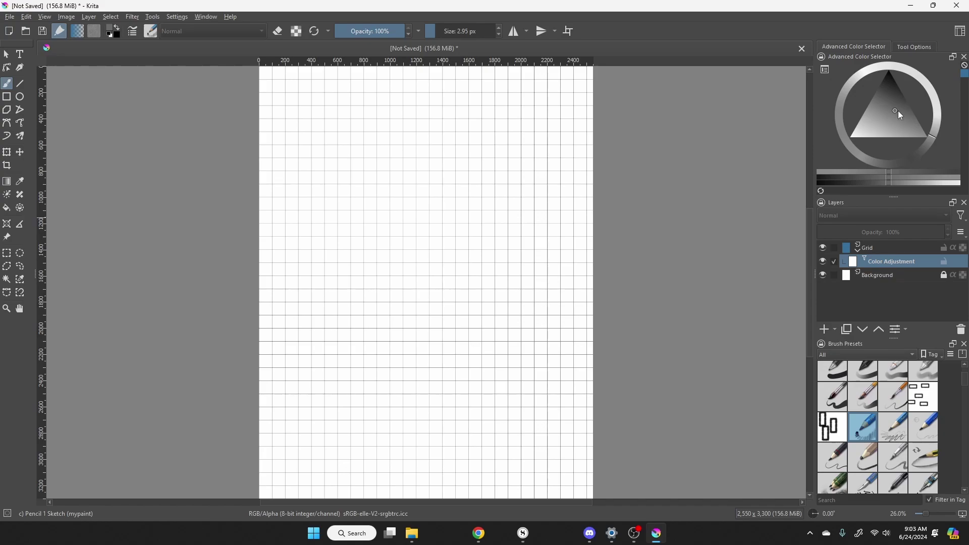
{"action": "left_click", "coordinate": [873, 249]}
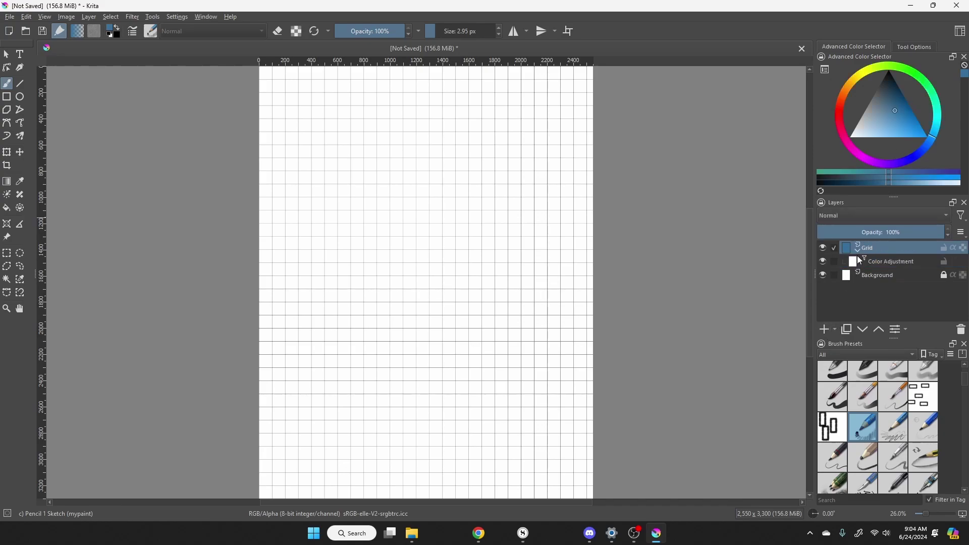
{"action": "left_click", "coordinate": [826, 329]}
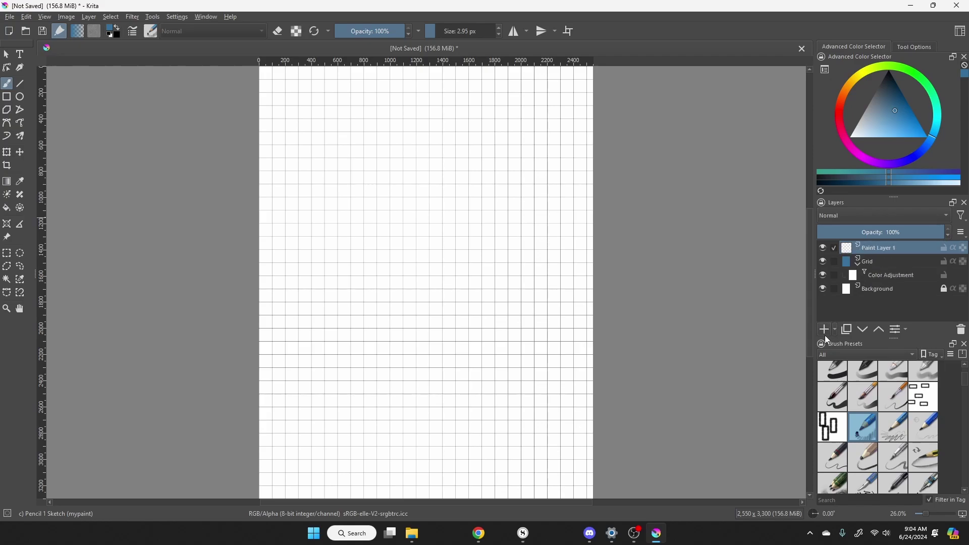
{"action": "double_click", "coordinate": [874, 248]}
{"action": "type", "text": "Sketch"}
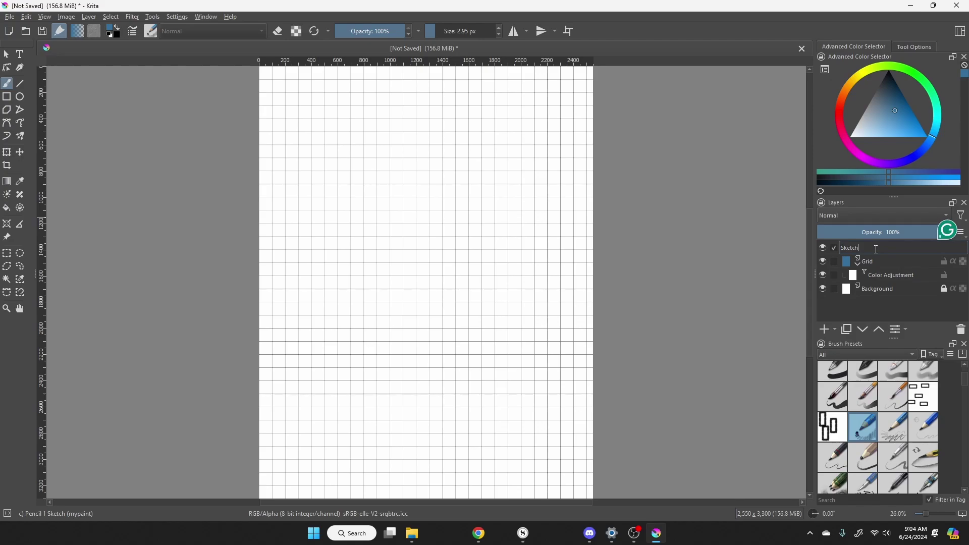
{"action": "key", "text": "Return"}
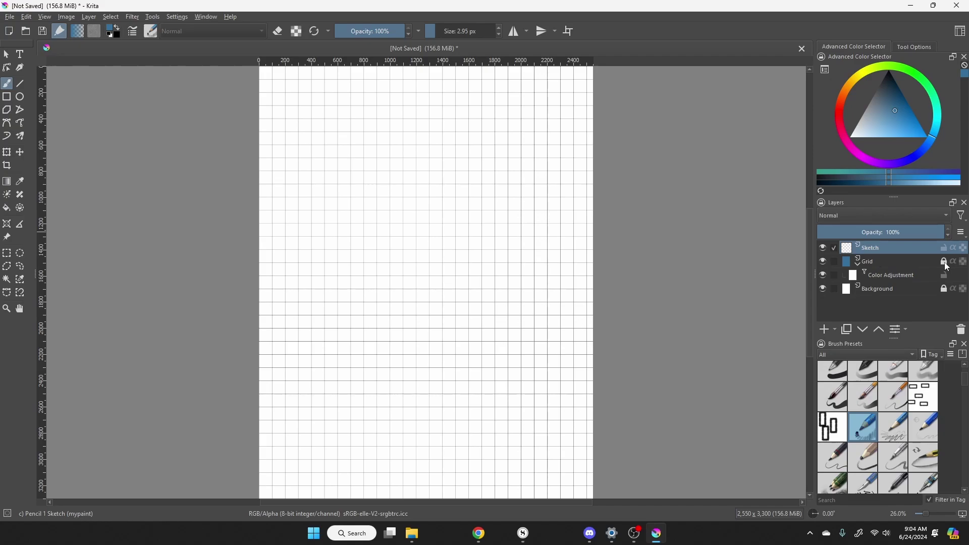
Sketch a square room above a wider rectangular room near the page's upper edge, with a narrow vertical corridor below.
{"action": "mouse_move", "coordinate": [865, 268]}
{"action": "mouse_move", "coordinate": [866, 251]}
{"action": "left_click_drag", "start_coordinate": [390, 134], "coordinate": [390, 135]}
{"action": "mouse_move", "coordinate": [394, 93]}
{"action": "left_mouse_down"}
{"action": "mouse_move", "coordinate": [432, 91]}
{"action": "mouse_move", "coordinate": [425, 133]}
{"action": "mouse_move", "coordinate": [427, 102]}
{"action": "mouse_move", "coordinate": [422, 130]}
{"action": "mouse_move", "coordinate": [398, 130]}
{"action": "mouse_move", "coordinate": [431, 133]}
{"action": "mouse_move", "coordinate": [391, 132]}
{"action": "mouse_move", "coordinate": [429, 132]}
{"action": "left_mouse_up"}
{"action": "mouse_move", "coordinate": [428, 98]}
{"action": "left_mouse_down"}
{"action": "mouse_move", "coordinate": [428, 137]}
{"action": "mouse_move", "coordinate": [365, 136]}
{"action": "mouse_move", "coordinate": [376, 132]}
{"action": "mouse_move", "coordinate": [385, 163]}
{"action": "mouse_move", "coordinate": [454, 154]}
{"action": "mouse_move", "coordinate": [444, 136]}
{"action": "mouse_move", "coordinate": [443, 160]}
{"action": "mouse_move", "coordinate": [432, 132]}
{"action": "mouse_move", "coordinate": [449, 132]}
{"action": "mouse_move", "coordinate": [378, 131]}
{"action": "mouse_move", "coordinate": [374, 160]}
{"action": "mouse_move", "coordinate": [450, 158]}
{"action": "mouse_move", "coordinate": [445, 135]}
{"action": "mouse_move", "coordinate": [423, 134]}
{"action": "mouse_move", "coordinate": [429, 93]}
{"action": "mouse_move", "coordinate": [430, 117]}
{"action": "mouse_move", "coordinate": [398, 94]}
{"action": "mouse_move", "coordinate": [421, 90]}
{"action": "mouse_move", "coordinate": [389, 123]}
{"action": "mouse_move", "coordinate": [388, 156]}
{"action": "left_mouse_up"}
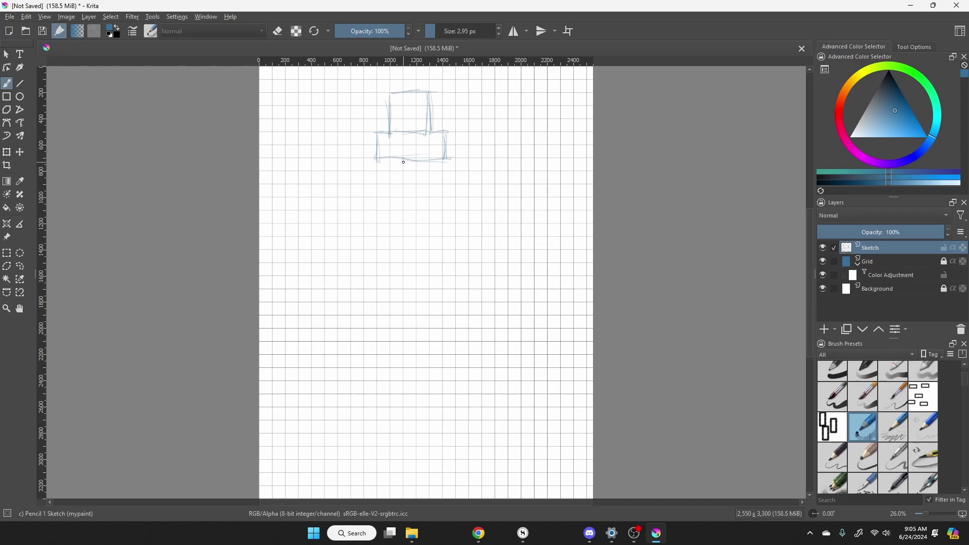
{"action": "left_click_drag", "start_coordinate": [406, 207], "coordinate": [404, 268]}
{"action": "left_click_drag", "start_coordinate": [404, 165], "coordinate": [404, 273]}
{"action": "mouse_move", "coordinate": [417, 162]}
{"action": "left_mouse_down"}
{"action": "mouse_move", "coordinate": [417, 268]}
{"action": "mouse_move", "coordinate": [420, 260]}
{"action": "left_mouse_up"}
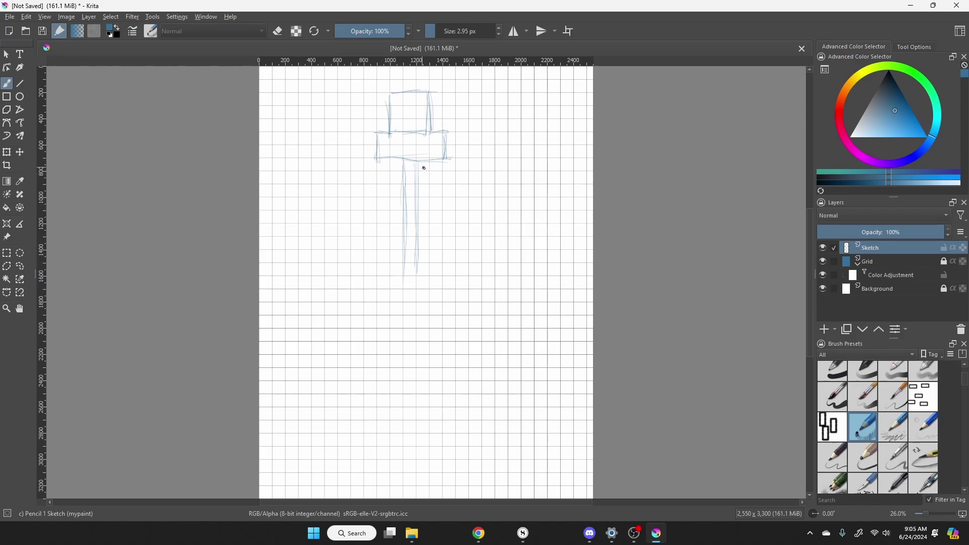
Sketch the outline of the large rectangular room block to the right of the vertical corridor.
{"action": "left_click_drag", "start_coordinate": [444, 159], "coordinate": [477, 159]}
{"action": "left_click_drag", "start_coordinate": [469, 161], "coordinate": [469, 217]}
{"action": "left_click_drag", "start_coordinate": [445, 160], "coordinate": [474, 159]}
{"action": "mouse_move", "coordinate": [417, 183]}
{"action": "left_mouse_down"}
{"action": "mouse_move", "coordinate": [497, 282]}
{"action": "mouse_move", "coordinate": [418, 268]}
{"action": "mouse_move", "coordinate": [521, 298]}
{"action": "left_mouse_up"}
{"action": "left_click_drag", "start_coordinate": [418, 276], "coordinate": [469, 275]}
{"action": "left_click_drag", "start_coordinate": [468, 278], "coordinate": [468, 304]}
{"action": "left_click_drag", "start_coordinate": [469, 301], "coordinate": [523, 300]}
{"action": "left_click_drag", "start_coordinate": [520, 233], "coordinate": [520, 301]}
{"action": "left_click_drag", "start_coordinate": [434, 185], "coordinate": [521, 181]}
Sketch the winding diagonal chasm below the large block and add the block's outer surrounding walls.
{"action": "left_click_drag", "start_coordinate": [464, 343], "coordinate": [344, 404]}
{"action": "left_click_drag", "start_coordinate": [459, 313], "coordinate": [569, 265]}
{"action": "mouse_move", "coordinate": [404, 408]}
{"action": "left_mouse_down"}
{"action": "mouse_move", "coordinate": [352, 450]}
{"action": "mouse_move", "coordinate": [394, 474]}
{"action": "left_mouse_up"}
{"action": "mouse_move", "coordinate": [471, 317]}
{"action": "left_mouse_down"}
{"action": "mouse_move", "coordinate": [545, 340]}
{"action": "mouse_move", "coordinate": [569, 270]}
{"action": "left_mouse_up"}
{"action": "left_click_drag", "start_coordinate": [516, 303], "coordinate": [464, 313]}
{"action": "mouse_move", "coordinate": [403, 289]}
{"action": "left_mouse_down"}
{"action": "mouse_move", "coordinate": [457, 320]}
{"action": "mouse_move", "coordinate": [535, 311]}
{"action": "left_mouse_up"}
{"action": "left_click_drag", "start_coordinate": [535, 176], "coordinate": [538, 306]}
{"action": "left_click_drag", "start_coordinate": [414, 171], "coordinate": [530, 171]}
Sketch a horizontal wall west of the central corridor and a long vertical wall running down from it.
{"action": "left_click_drag", "start_coordinate": [402, 224], "coordinate": [326, 225]}
{"action": "left_click_drag", "start_coordinate": [323, 227], "coordinate": [327, 399]}
{"action": "left_click_drag", "start_coordinate": [319, 317], "coordinate": [348, 315]}
{"action": "left_click_drag", "start_coordinate": [324, 323], "coordinate": [325, 395]}
Sketch the large chamber with cut corners in the map's lower-right area, with a connecting passage and small alcove on its west side.
{"action": "mouse_move", "coordinate": [419, 433]}
{"action": "left_mouse_down"}
{"action": "mouse_move", "coordinate": [445, 433]}
{"action": "mouse_move", "coordinate": [446, 459]}
{"action": "left_mouse_up"}
{"action": "left_click_drag", "start_coordinate": [444, 434], "coordinate": [482, 434]}
{"action": "left_click_drag", "start_coordinate": [440, 462], "coordinate": [444, 494]}
{"action": "left_click_drag", "start_coordinate": [470, 460], "coordinate": [471, 487]}
{"action": "left_click_drag", "start_coordinate": [482, 396], "coordinate": [482, 434]}
{"action": "mouse_move", "coordinate": [497, 393]}
{"action": "left_mouse_down"}
{"action": "mouse_move", "coordinate": [570, 394]}
{"action": "mouse_move", "coordinate": [573, 414]}
{"action": "left_mouse_up"}
{"action": "left_click_drag", "start_coordinate": [547, 484], "coordinate": [484, 485]}
{"action": "left_click_drag", "start_coordinate": [573, 421], "coordinate": [573, 474]}
{"action": "left_click_drag", "start_coordinate": [575, 464], "coordinate": [546, 489]}
{"action": "left_click_drag", "start_coordinate": [486, 394], "coordinate": [577, 423]}
{"action": "left_click_drag", "start_coordinate": [441, 484], "coordinate": [473, 484]}
{"action": "left_click_drag", "start_coordinate": [482, 401], "coordinate": [482, 489]}
Sketch the large room west of the central corridor and the smaller room adjoining its lower-right corner.
{"action": "left_click_drag", "start_coordinate": [357, 209], "coordinate": [402, 208]}
{"action": "mouse_move", "coordinate": [336, 237]}
{"action": "left_mouse_down"}
{"action": "mouse_move", "coordinate": [401, 235]}
{"action": "mouse_move", "coordinate": [340, 313]}
{"action": "left_mouse_up"}
{"action": "left_click_drag", "start_coordinate": [336, 315], "coordinate": [389, 314]}
{"action": "mouse_move", "coordinate": [339, 329]}
{"action": "left_mouse_down"}
{"action": "mouse_move", "coordinate": [412, 301]}
{"action": "mouse_move", "coordinate": [387, 315]}
{"action": "left_mouse_up"}
{"action": "mouse_move", "coordinate": [441, 294]}
{"action": "left_mouse_down"}
{"action": "mouse_move", "coordinate": [442, 331]}
{"action": "mouse_move", "coordinate": [431, 339]}
{"action": "left_mouse_up"}
{"action": "mouse_move", "coordinate": [388, 291]}
{"action": "left_mouse_down"}
{"action": "mouse_move", "coordinate": [389, 315]}
{"action": "mouse_move", "coordinate": [448, 287]}
{"action": "left_mouse_up"}
{"action": "left_click_drag", "start_coordinate": [443, 292], "coordinate": [443, 326]}
Sketch the short passages below the western room and a room near the map's lower-left corner.
{"action": "mouse_move", "coordinate": [336, 339]}
{"action": "left_mouse_down"}
{"action": "mouse_move", "coordinate": [356, 338]}
{"action": "mouse_move", "coordinate": [365, 371]}
{"action": "left_mouse_up"}
{"action": "mouse_move", "coordinate": [350, 355]}
{"action": "left_mouse_down"}
{"action": "mouse_move", "coordinate": [350, 378]}
{"action": "mouse_move", "coordinate": [306, 404]}
{"action": "left_mouse_up"}
{"action": "left_click_drag", "start_coordinate": [271, 379], "coordinate": [273, 424]}
{"action": "left_click_drag", "start_coordinate": [280, 421], "coordinate": [311, 420]}
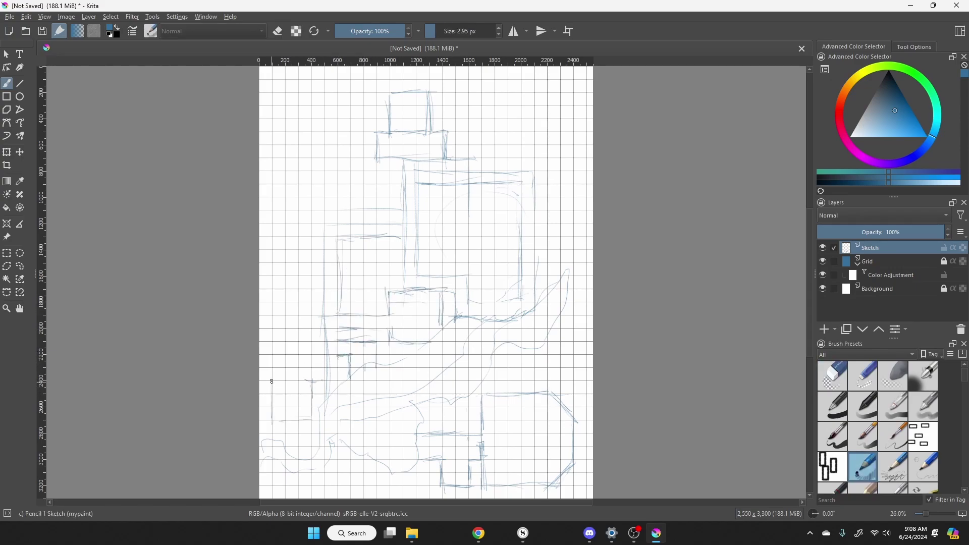
{"action": "left_click_drag", "start_coordinate": [288, 367], "coordinate": [323, 367]}
{"action": "left_click_drag", "start_coordinate": [310, 381], "coordinate": [310, 422]}
Subdivide the large eastern block with sketched inner rooms, passages and an outer corridor wall.
{"action": "left_click_drag", "start_coordinate": [531, 186], "coordinate": [531, 272]}
{"action": "mouse_move", "coordinate": [428, 185]}
{"action": "left_mouse_down"}
{"action": "mouse_move", "coordinate": [428, 236]}
{"action": "mouse_move", "coordinate": [470, 251]}
{"action": "left_mouse_up"}
{"action": "mouse_move", "coordinate": [442, 186]}
{"action": "left_mouse_down"}
{"action": "mouse_move", "coordinate": [443, 222]}
{"action": "mouse_move", "coordinate": [428, 238]}
{"action": "mouse_move", "coordinate": [459, 203]}
{"action": "left_mouse_up"}
{"action": "left_click_drag", "start_coordinate": [469, 193], "coordinate": [469, 222]}
{"action": "key", "text": "e"}
{"action": "key", "text": "e"}
{"action": "mouse_move", "coordinate": [424, 250]}
{"action": "left_mouse_down"}
{"action": "mouse_move", "coordinate": [435, 226]}
{"action": "mouse_move", "coordinate": [471, 223]}
{"action": "left_mouse_up"}
{"action": "mouse_move", "coordinate": [425, 239]}
{"action": "left_mouse_down"}
{"action": "mouse_move", "coordinate": [501, 235]}
{"action": "mouse_move", "coordinate": [429, 270]}
{"action": "left_mouse_up"}
{"action": "left_click_drag", "start_coordinate": [427, 268], "coordinate": [483, 265]}
{"action": "left_click_drag", "start_coordinate": [483, 265], "coordinate": [510, 263]}
{"action": "mouse_move", "coordinate": [466, 242]}
{"action": "left_mouse_down"}
{"action": "mouse_move", "coordinate": [471, 252]}
{"action": "mouse_move", "coordinate": [485, 250]}
{"action": "left_mouse_up"}
{"action": "left_click_drag", "start_coordinate": [406, 286], "coordinate": [466, 306]}
{"action": "left_click_drag", "start_coordinate": [469, 301], "coordinate": [515, 300]}
{"action": "mouse_move", "coordinate": [516, 252]}
{"action": "left_mouse_down"}
{"action": "mouse_move", "coordinate": [517, 287]}
{"action": "mouse_move", "coordinate": [477, 276]}
{"action": "mouse_move", "coordinate": [495, 301]}
{"action": "left_mouse_up"}
{"action": "mouse_move", "coordinate": [481, 196]}
{"action": "left_mouse_down"}
{"action": "mouse_move", "coordinate": [481, 223]}
{"action": "mouse_move", "coordinate": [508, 184]}
{"action": "left_mouse_up"}
{"action": "left_click_drag", "start_coordinate": [507, 186], "coordinate": [508, 225]}
{"action": "left_click_drag", "start_coordinate": [482, 224], "coordinate": [507, 222]}
Sketch the upper-right side room, hatch the solid areas beside it and add side wings to the top room.
{"action": "mouse_move", "coordinate": [415, 167]}
{"action": "left_mouse_down"}
{"action": "mouse_move", "coordinate": [527, 165]}
{"action": "mouse_move", "coordinate": [482, 134]}
{"action": "mouse_move", "coordinate": [545, 133]}
{"action": "left_mouse_up"}
{"action": "left_click_drag", "start_coordinate": [546, 134], "coordinate": [547, 160]}
{"action": "left_click_drag", "start_coordinate": [494, 160], "coordinate": [550, 159]}
{"action": "left_click_drag", "start_coordinate": [505, 133], "coordinate": [547, 130]}
{"action": "mouse_move", "coordinate": [430, 93]}
{"action": "left_mouse_down"}
{"action": "mouse_move", "coordinate": [454, 91]}
{"action": "mouse_move", "coordinate": [469, 116]}
{"action": "left_mouse_up"}
{"action": "mouse_move", "coordinate": [443, 121]}
{"action": "left_mouse_down"}
{"action": "mouse_move", "coordinate": [468, 123]}
{"action": "mouse_move", "coordinate": [432, 132]}
{"action": "left_mouse_up"}
{"action": "left_click_drag", "start_coordinate": [401, 161], "coordinate": [443, 154]}
{"action": "left_click_drag", "start_coordinate": [391, 118], "coordinate": [400, 133]}
{"action": "mouse_move", "coordinate": [360, 91]}
{"action": "left_mouse_down"}
{"action": "mouse_move", "coordinate": [389, 90]}
{"action": "mouse_move", "coordinate": [352, 126]}
{"action": "left_mouse_up"}
{"action": "left_click_drag", "start_coordinate": [352, 93], "coordinate": [390, 91]}
{"action": "left_click_drag", "start_coordinate": [377, 106], "coordinate": [392, 106]}
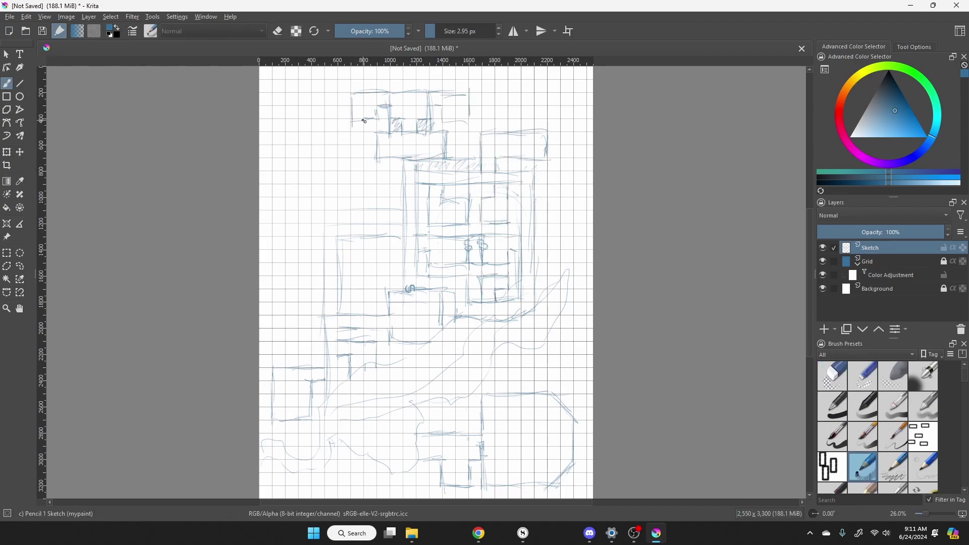
Sketch the large room in the map's upper-left area and the stepped passage linking it to the central corridor.
{"action": "left_click_drag", "start_coordinate": [364, 208], "coordinate": [364, 222]}
{"action": "left_click_drag", "start_coordinate": [391, 174], "coordinate": [390, 222]}
{"action": "left_click_drag", "start_coordinate": [294, 178], "coordinate": [288, 253]}
{"action": "left_click_drag", "start_coordinate": [286, 262], "coordinate": [312, 260]}
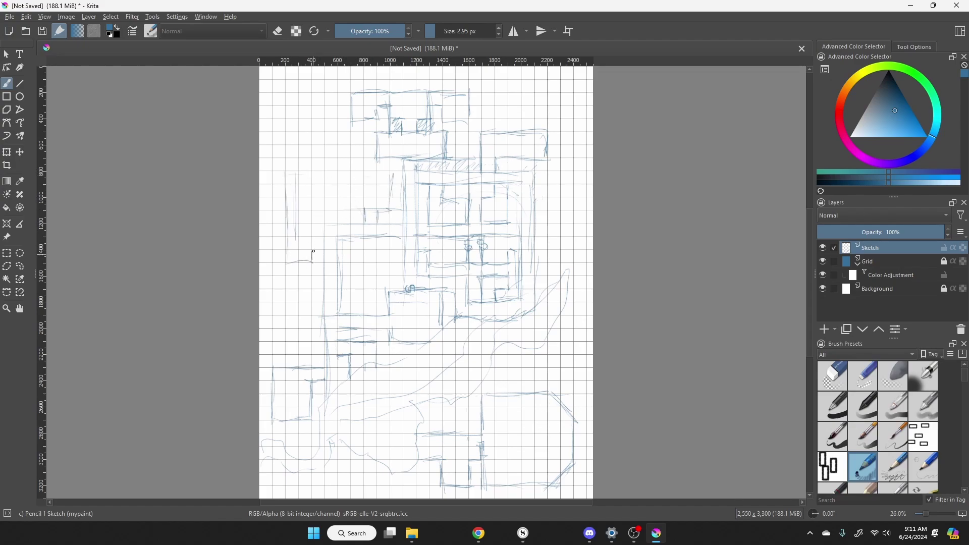
{"action": "left_click_drag", "start_coordinate": [311, 211], "coordinate": [312, 237]}
{"action": "left_click_drag", "start_coordinate": [310, 210], "coordinate": [362, 208]}
{"action": "mouse_move", "coordinate": [273, 174]}
{"action": "left_mouse_down"}
{"action": "mouse_move", "coordinate": [272, 266]}
{"action": "mouse_move", "coordinate": [367, 170]}
{"action": "mouse_move", "coordinate": [272, 270]}
{"action": "left_mouse_up"}
{"action": "left_click_drag", "start_coordinate": [275, 266], "coordinate": [309, 263]}
{"action": "left_click_drag", "start_coordinate": [311, 218], "coordinate": [323, 237]}
Complete the corridor walls around the western room and sketch an inner room with a secret door inside it.
{"action": "left_click_drag", "start_coordinate": [391, 166], "coordinate": [393, 201]}
{"action": "left_click_drag", "start_coordinate": [322, 231], "coordinate": [402, 235]}
{"action": "left_click_drag", "start_coordinate": [339, 252], "coordinate": [340, 317]}
{"action": "left_click_drag", "start_coordinate": [324, 286], "coordinate": [324, 328]}
{"action": "left_click_drag", "start_coordinate": [337, 267], "coordinate": [343, 275]}
{"action": "mouse_move", "coordinate": [334, 262]}
{"action": "left_mouse_down"}
{"action": "mouse_move", "coordinate": [371, 263]}
{"action": "mouse_move", "coordinate": [350, 291]}
{"action": "left_mouse_up"}
{"action": "left_click_drag", "start_coordinate": [376, 263], "coordinate": [377, 289]}
{"action": "left_click_drag", "start_coordinate": [353, 292], "coordinate": [374, 292]}
Sketch the room above the lower-left room, a small block beside it and the cave's upper outline.
{"action": "left_click_drag", "start_coordinate": [272, 353], "coordinate": [312, 352]}
{"action": "left_click_drag", "start_coordinate": [310, 302], "coordinate": [312, 353]}
{"action": "mouse_move", "coordinate": [292, 290]}
{"action": "left_mouse_down"}
{"action": "mouse_move", "coordinate": [323, 289]}
{"action": "mouse_move", "coordinate": [272, 356]}
{"action": "left_mouse_up"}
{"action": "mouse_move", "coordinate": [278, 352]}
{"action": "left_mouse_down"}
{"action": "mouse_move", "coordinate": [307, 352]}
{"action": "mouse_move", "coordinate": [336, 391]}
{"action": "left_mouse_up"}
{"action": "left_click_drag", "start_coordinate": [338, 355], "coordinate": [351, 372]}
{"action": "mouse_move", "coordinate": [327, 414]}
{"action": "left_mouse_down"}
{"action": "mouse_move", "coordinate": [545, 307]}
{"action": "mouse_move", "coordinate": [548, 321]}
{"action": "mouse_move", "coordinate": [414, 400]}
{"action": "left_mouse_up"}
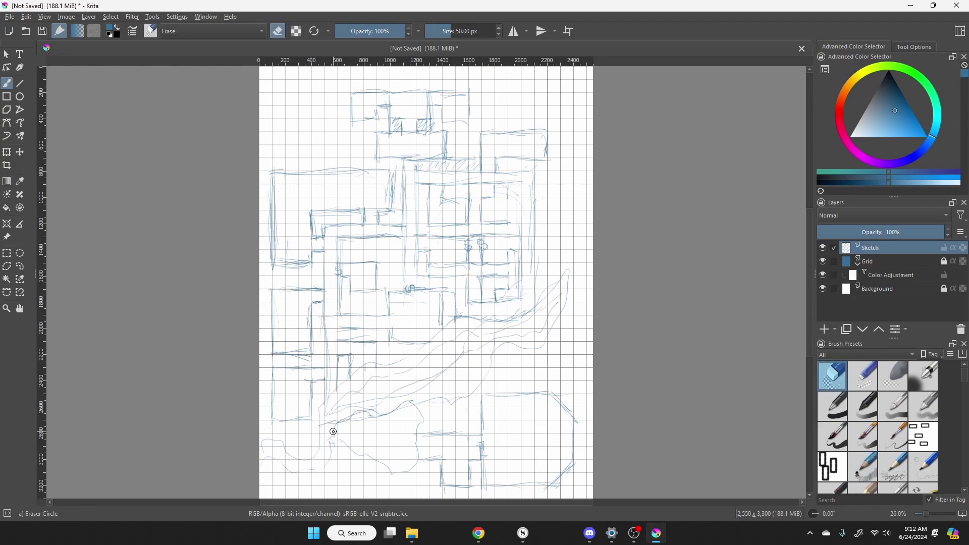
Sketch a short vertical corridor from the chasm to the cut-corner chamber and close the cave outline's western end.
{"action": "left_click_drag", "start_coordinate": [521, 349], "coordinate": [521, 399]}
{"action": "mouse_move", "coordinate": [536, 344]}
{"action": "left_mouse_down"}
{"action": "mouse_move", "coordinate": [534, 393]}
{"action": "mouse_move", "coordinate": [538, 313]}
{"action": "left_mouse_up"}
{"action": "left_click_drag", "start_coordinate": [536, 311], "coordinate": [537, 297]}
{"action": "mouse_move", "coordinate": [414, 405]}
{"action": "left_mouse_down"}
{"action": "mouse_move", "coordinate": [323, 445]}
{"action": "mouse_move", "coordinate": [331, 465]}
{"action": "left_mouse_up"}
{"action": "left_click_drag", "start_coordinate": [313, 423], "coordinate": [347, 440]}
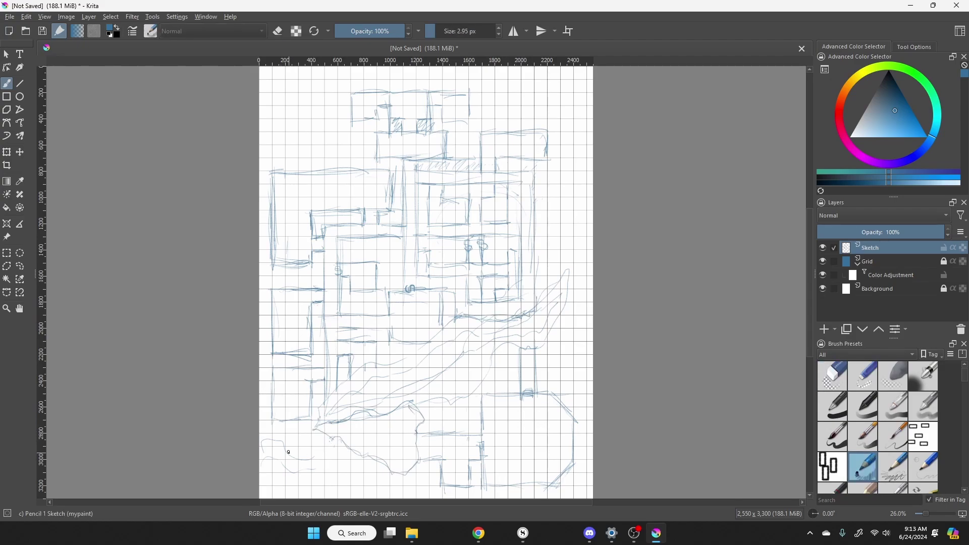
Sketch a winding passage down the lower-left corner and firm up the side wings of the top room.
{"action": "left_click_drag", "start_coordinate": [277, 479], "coordinate": [268, 423]}
{"action": "left_click_drag", "start_coordinate": [293, 461], "coordinate": [288, 422]}
{"action": "mouse_move", "coordinate": [416, 95]}
{"action": "left_mouse_down"}
{"action": "mouse_move", "coordinate": [417, 69]}
{"action": "mouse_move", "coordinate": [404, 95]}
{"action": "mouse_move", "coordinate": [470, 92]}
{"action": "left_mouse_up"}
{"action": "left_click_drag", "start_coordinate": [469, 92], "coordinate": [471, 125]}
{"action": "left_click_drag", "start_coordinate": [352, 123], "coordinate": [379, 106]}
Hatch the solid areas along the upper-left passage and between the inner rooms of the eastern block.
{"action": "left_click_drag", "start_coordinate": [389, 164], "coordinate": [401, 222]}
{"action": "mouse_move", "coordinate": [313, 237]}
{"action": "left_mouse_down"}
{"action": "mouse_move", "coordinate": [328, 214]}
{"action": "mouse_move", "coordinate": [363, 212]}
{"action": "left_mouse_up"}
{"action": "mouse_move", "coordinate": [419, 184]}
{"action": "left_mouse_down"}
{"action": "mouse_move", "coordinate": [453, 237]}
{"action": "mouse_move", "coordinate": [512, 222]}
{"action": "left_mouse_up"}
{"action": "mouse_move", "coordinate": [517, 187]}
{"action": "left_mouse_down"}
{"action": "mouse_move", "coordinate": [520, 242]}
{"action": "mouse_move", "coordinate": [514, 232]}
{"action": "left_mouse_up"}
{"action": "left_click_drag", "start_coordinate": [447, 186], "coordinate": [495, 222]}
{"action": "left_click_drag", "start_coordinate": [434, 268], "coordinate": [482, 295]}
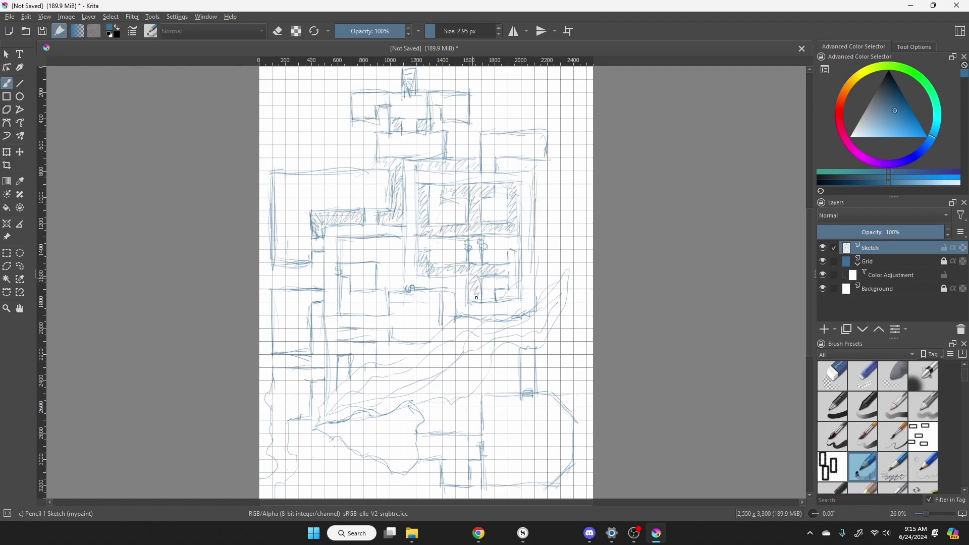
Begin hatching the western block, and sketch an exit corridor with an arrow from the upper-right room and an arrow beside the top entrance.
{"action": "left_click_drag", "start_coordinate": [341, 262], "coordinate": [401, 238]}
{"action": "left_click_drag", "start_coordinate": [542, 146], "coordinate": [591, 145]}
{"action": "mouse_move", "coordinate": [546, 159]}
{"action": "left_mouse_down"}
{"action": "mouse_move", "coordinate": [591, 158]}
{"action": "mouse_move", "coordinate": [548, 151]}
{"action": "mouse_move", "coordinate": [591, 145]}
{"action": "left_mouse_up"}
{"action": "left_click_drag", "start_coordinate": [425, 73], "coordinate": [427, 89]}
{"action": "left_click_drag", "start_coordinate": [561, 136], "coordinate": [588, 137]}
Hatch the remaining solid areas of the western block and the small blocks below it.
{"action": "left_click_drag", "start_coordinate": [340, 312], "coordinate": [401, 266]}
{"action": "left_click_drag", "start_coordinate": [379, 314], "coordinate": [388, 297]}
{"action": "left_click_drag", "start_coordinate": [443, 323], "coordinate": [454, 294]}
{"action": "mouse_move", "coordinate": [338, 344]}
{"action": "left_mouse_down"}
{"action": "mouse_move", "coordinate": [371, 336]}
{"action": "mouse_move", "coordinate": [401, 357]}
{"action": "left_mouse_up"}
{"action": "left_click_drag", "start_coordinate": [343, 359], "coordinate": [344, 387]}
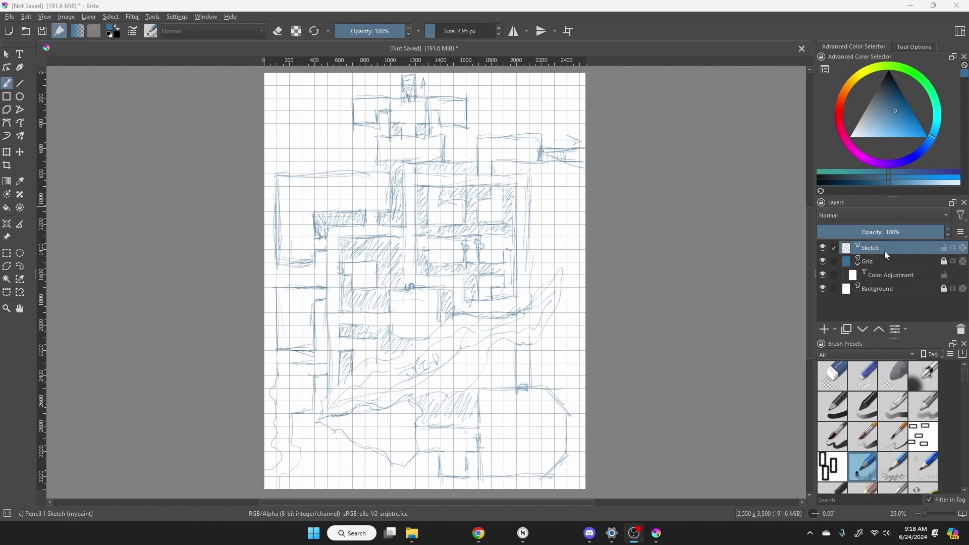
Add a paint layer named Walls above the Sketch layer.
{"action": "left_click", "coordinate": [825, 330]}
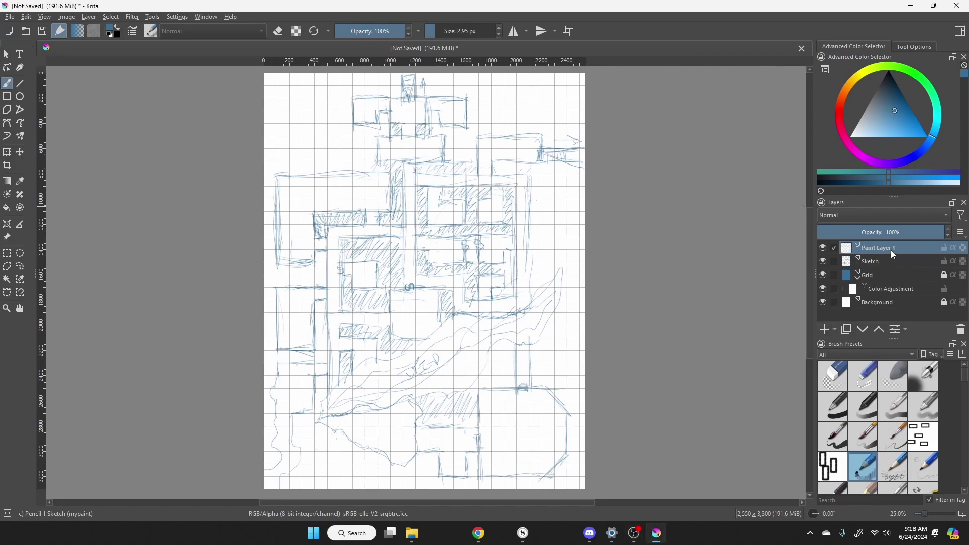
{"action": "double_click", "coordinate": [893, 251]}
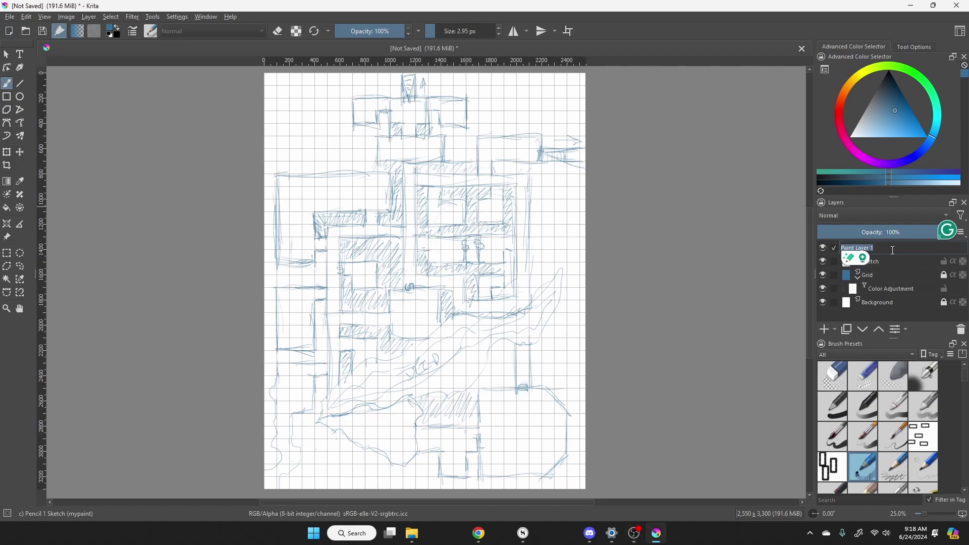
{"action": "type", "text": "Walls"}
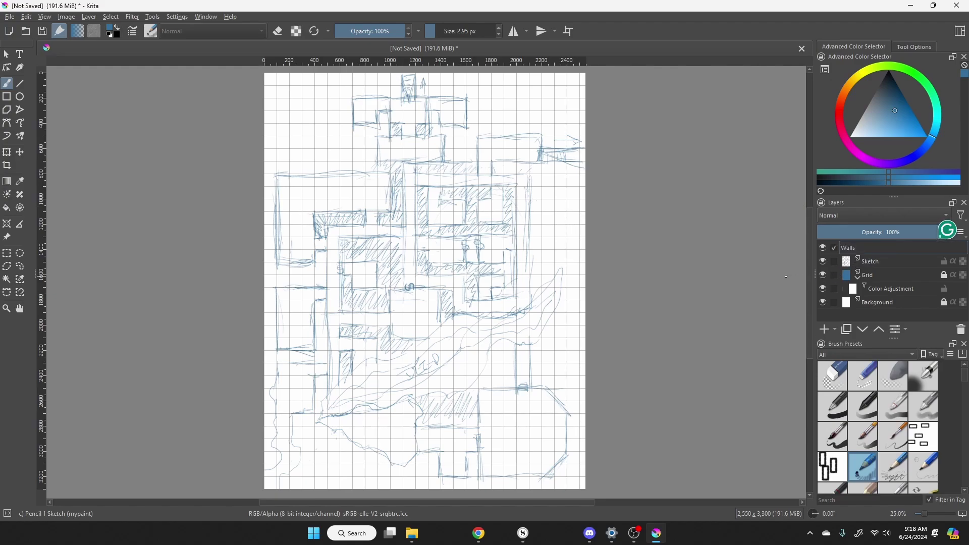
{"action": "key", "text": "Return"}
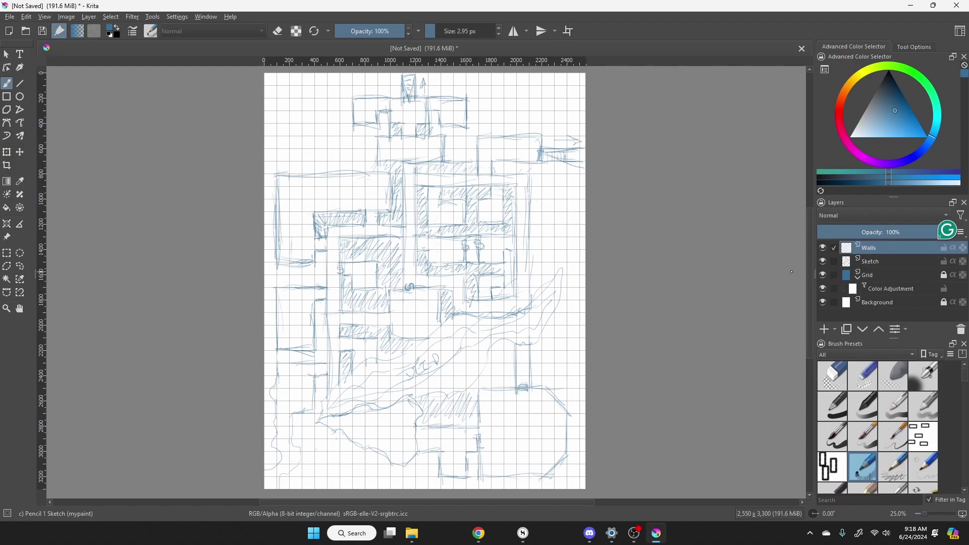
Set the Sketch layer's opacity to 85%.
{"action": "mouse_move", "coordinate": [851, 253]}
{"action": "left_click", "coordinate": [864, 264]}
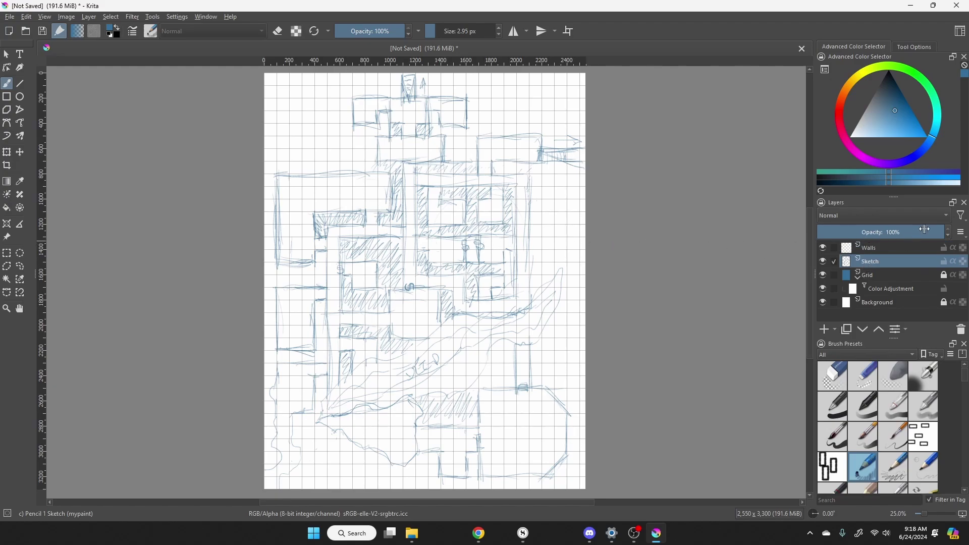
{"action": "mouse_move", "coordinate": [937, 232]}
{"action": "left_mouse_down"}
{"action": "mouse_move", "coordinate": [899, 236]}
{"action": "mouse_move", "coordinate": [927, 231]}
{"action": "left_mouse_up"}
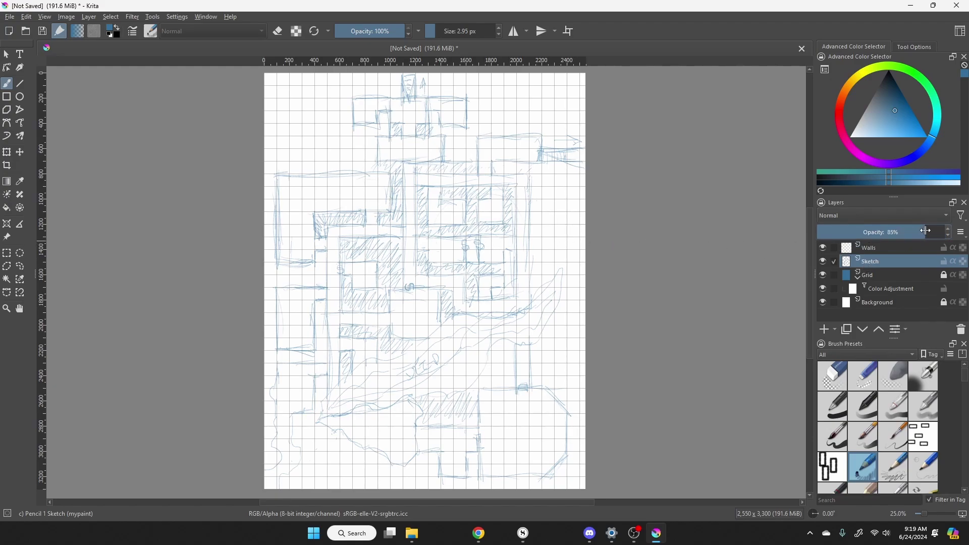
Activate the Walls layer and choose the d) Ink-4 Pen Rough brush preset.
{"action": "left_click", "coordinate": [880, 249]}
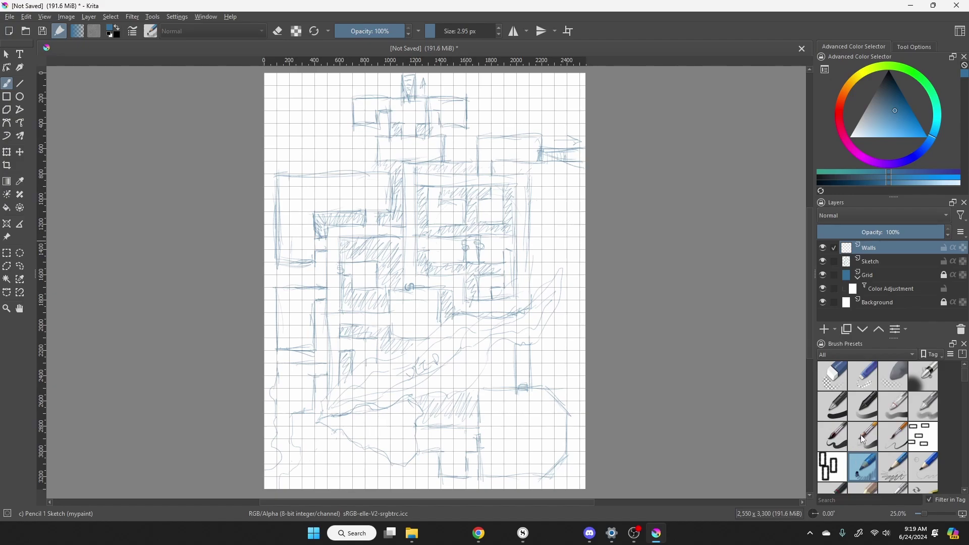
{"action": "scroll", "coordinate": [864, 440], "scroll_direction": "down", "scroll_amount": 3}
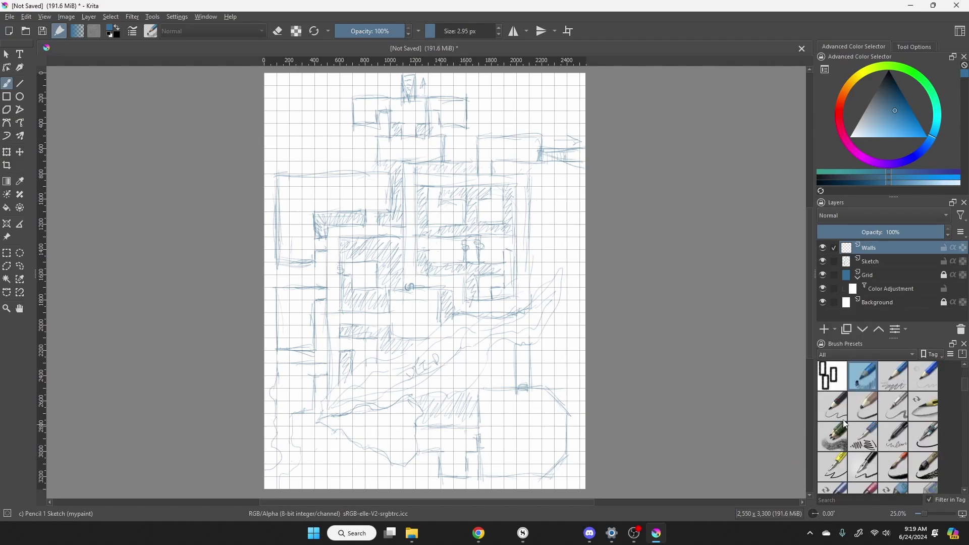
{"action": "mouse_move", "coordinate": [863, 476]}
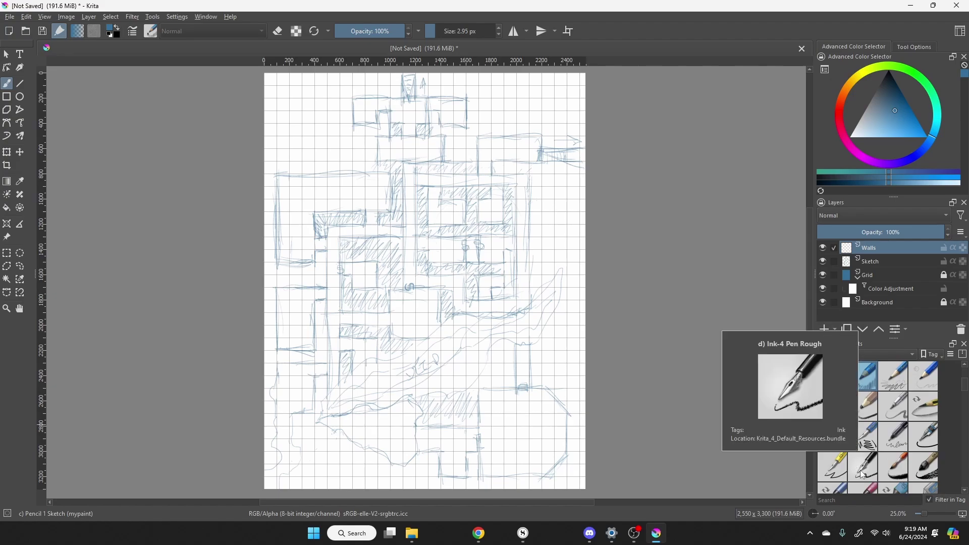
{"action": "left_click", "coordinate": [861, 472]}
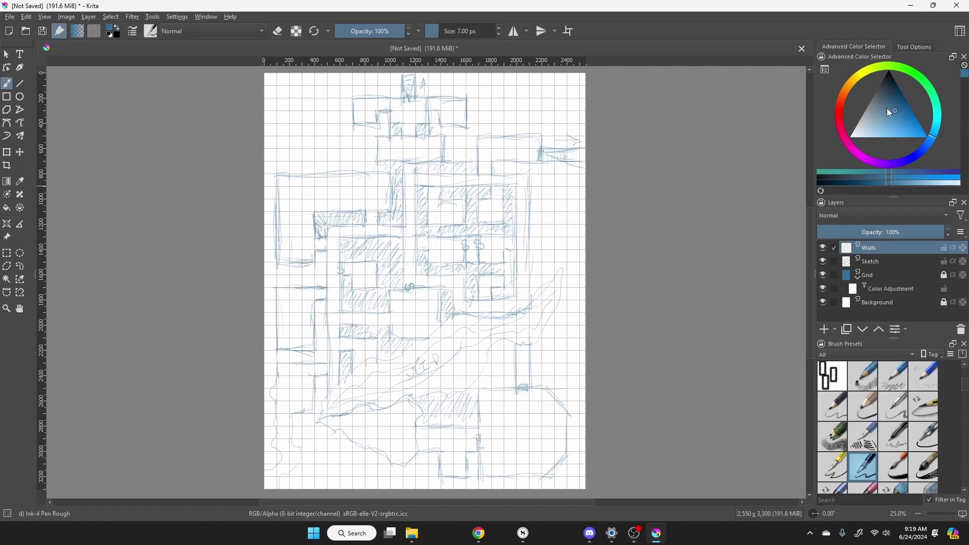
Set the ink brush's color to black and its size to 10 px.
{"action": "left_click_drag", "start_coordinate": [894, 111], "coordinate": [891, 72]}
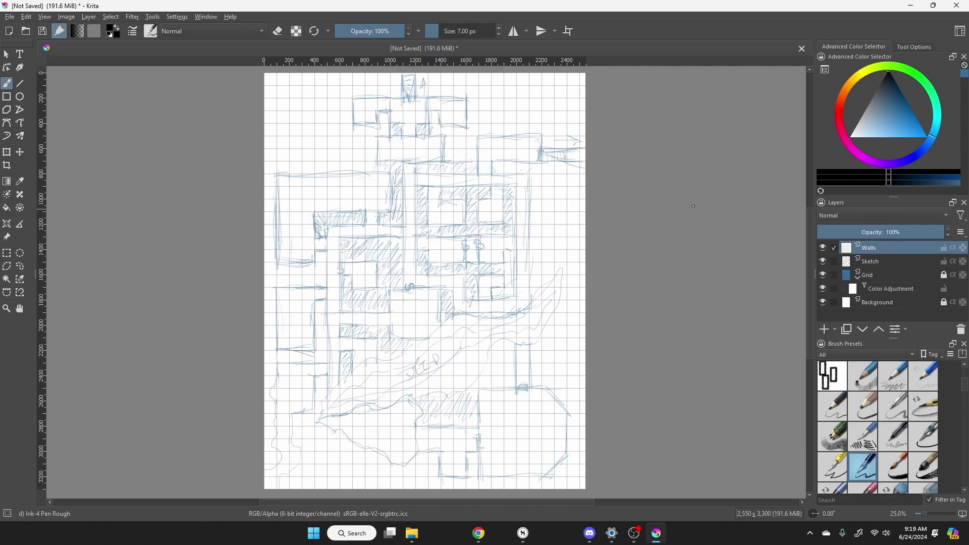
{"action": "left_click", "coordinate": [498, 29]}
{"action": "left_click", "coordinate": [500, 29]}
{"action": "scroll", "coordinate": [362, 99], "scroll_direction": "up", "scroll_amount": 2}
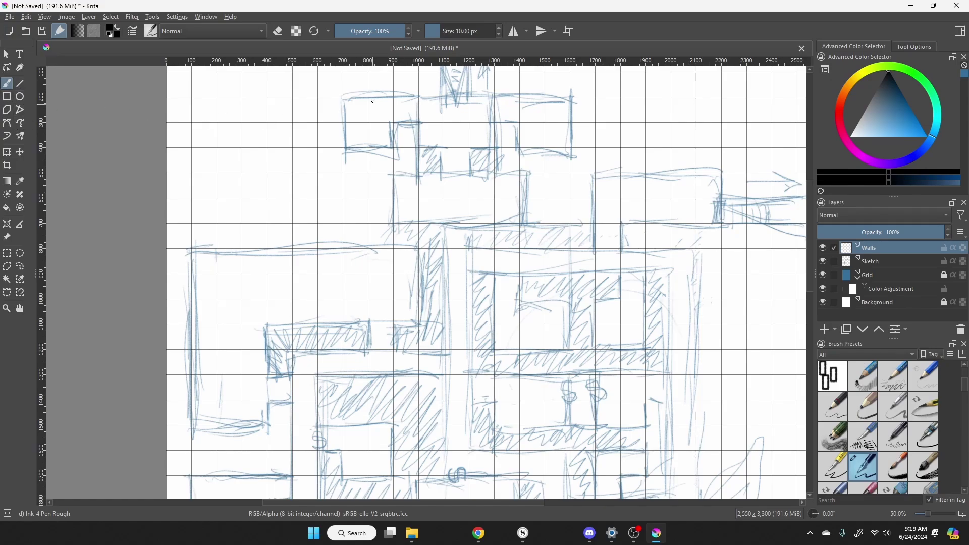
Ink a 10 px polyline wall from the page's top edge around the notched northwest chamber to the corridor below.
{"action": "left_click", "coordinate": [21, 111]}
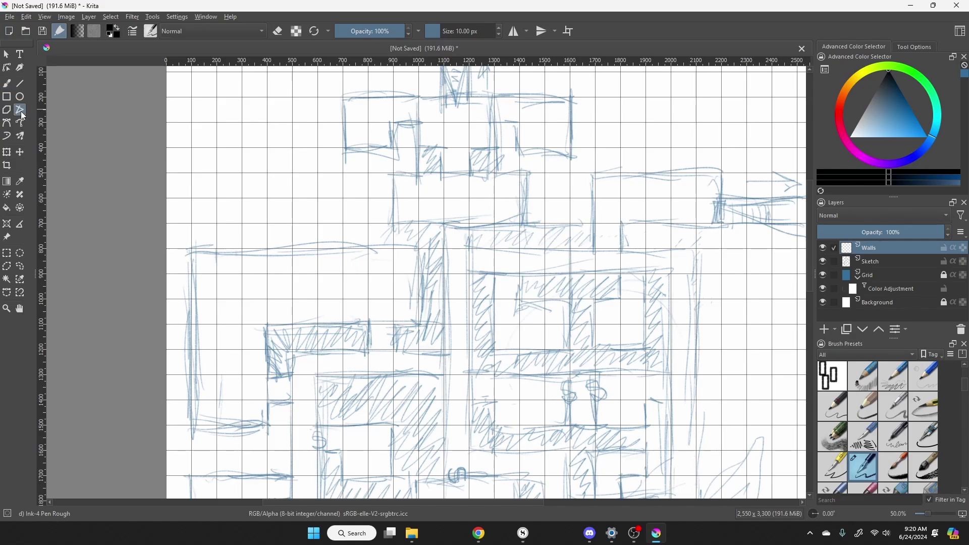
{"action": "scroll", "coordinate": [429, 107], "scroll_direction": "down", "scroll_amount": 1}
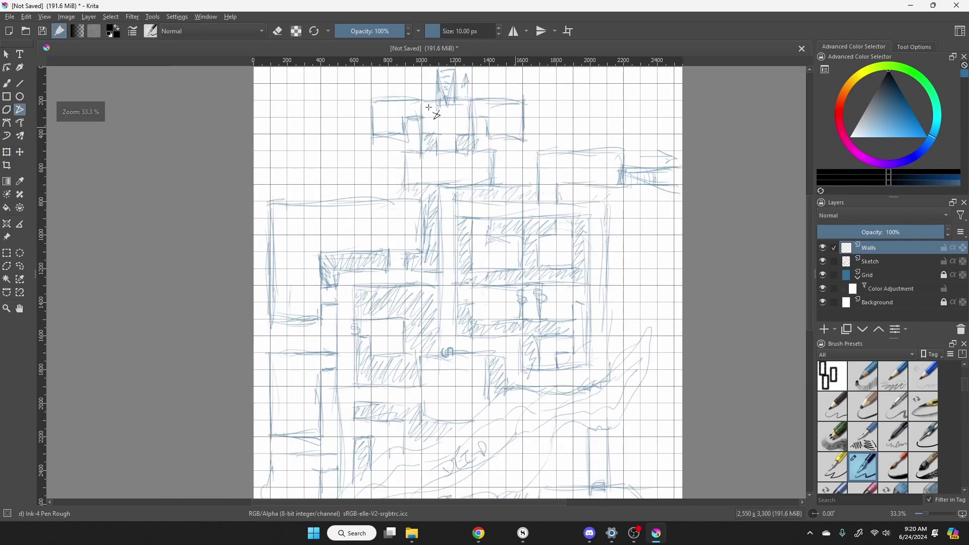
{"action": "left_click", "coordinate": [439, 68]}
{"action": "left_click", "coordinate": [438, 99]}
{"action": "left_click", "coordinate": [372, 100]}
{"action": "left_click", "coordinate": [372, 134]}
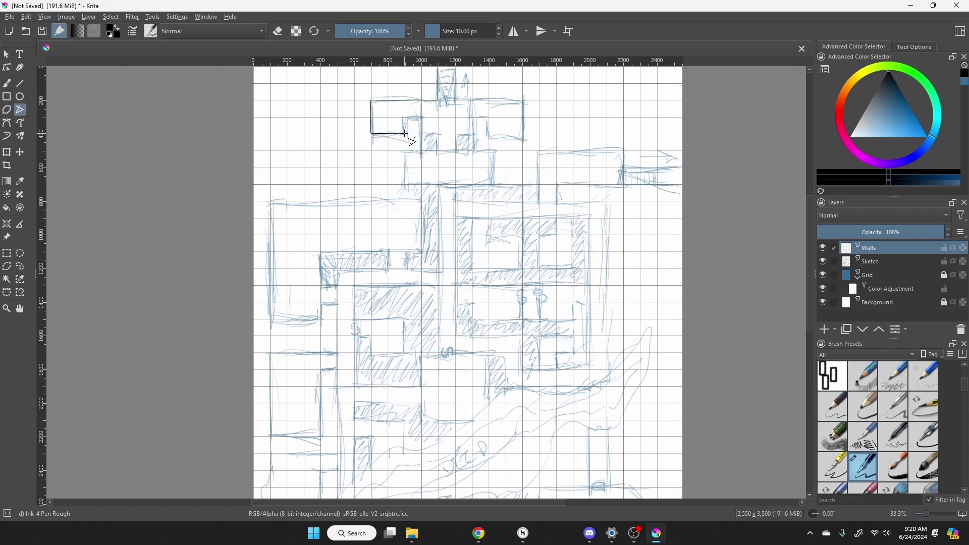
{"action": "left_click", "coordinate": [406, 134]}
{"action": "left_click", "coordinate": [405, 118]}
{"action": "left_click", "coordinate": [422, 118]}
{"action": "left_click", "coordinate": [423, 133]}
{"action": "left_click", "coordinate": [439, 134]}
{"action": "left_click", "coordinate": [439, 151]}
{"action": "left_click", "coordinate": [405, 150]}
{"action": "key", "text": "Return"}
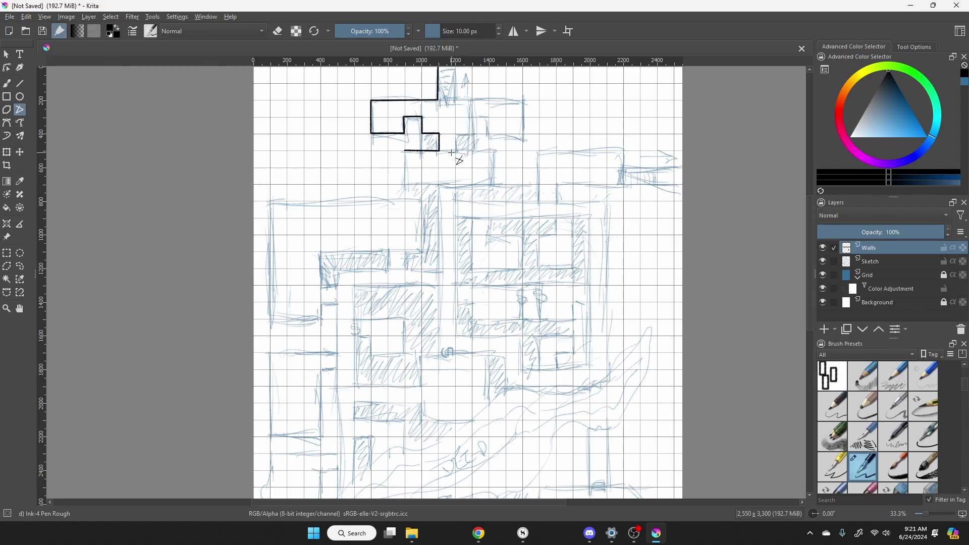
Ink the void's outline and the cave walls beneath it freehand with the 10 px brush.
{"action": "left_click_drag", "start_coordinate": [396, 371], "coordinate": [397, 254]}
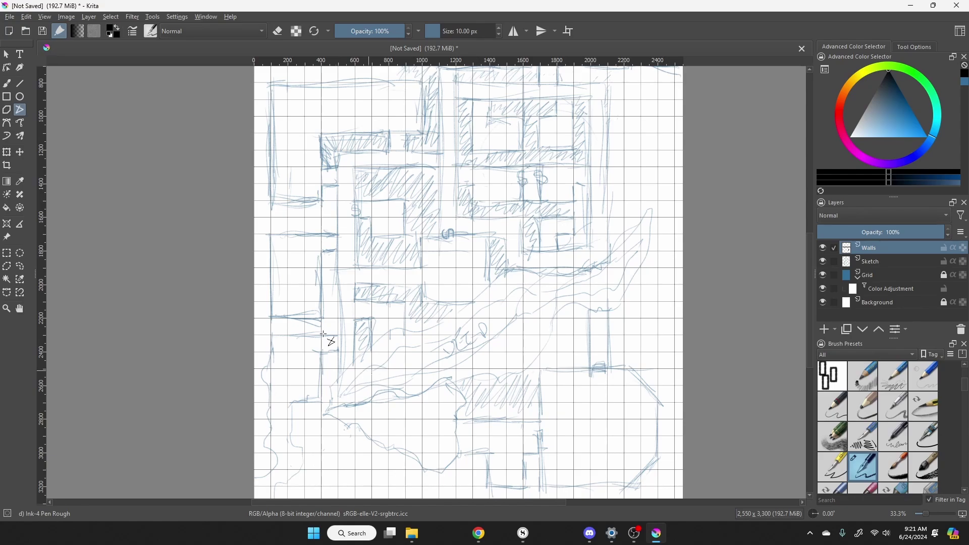
{"action": "left_click", "coordinate": [6, 85]}
{"action": "mouse_move", "coordinate": [325, 413]}
{"action": "left_mouse_down"}
{"action": "mouse_move", "coordinate": [355, 362]}
{"action": "mouse_move", "coordinate": [401, 325]}
{"action": "mouse_move", "coordinate": [467, 308]}
{"action": "mouse_move", "coordinate": [518, 273]}
{"action": "mouse_move", "coordinate": [604, 265]}
{"action": "mouse_move", "coordinate": [654, 212]}
{"action": "left_mouse_up"}
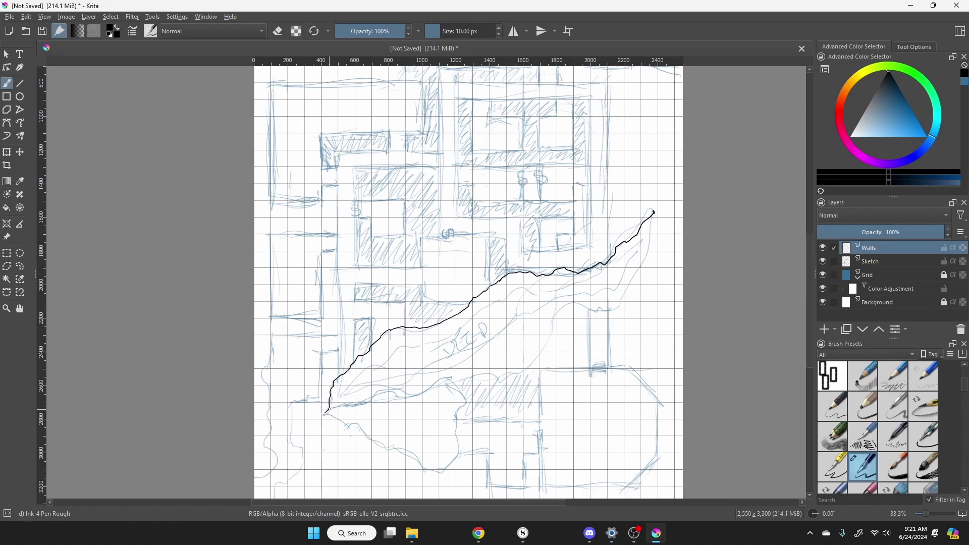
{"action": "left_click_drag", "start_coordinate": [336, 408], "coordinate": [368, 399]}
{"action": "mouse_move", "coordinate": [391, 394]}
{"action": "left_mouse_down"}
{"action": "mouse_move", "coordinate": [444, 374]}
{"action": "mouse_move", "coordinate": [504, 373]}
{"action": "mouse_move", "coordinate": [547, 347]}
{"action": "mouse_move", "coordinate": [562, 311]}
{"action": "mouse_move", "coordinate": [616, 301]}
{"action": "mouse_move", "coordinate": [642, 275]}
{"action": "mouse_move", "coordinate": [651, 217]}
{"action": "left_mouse_up"}
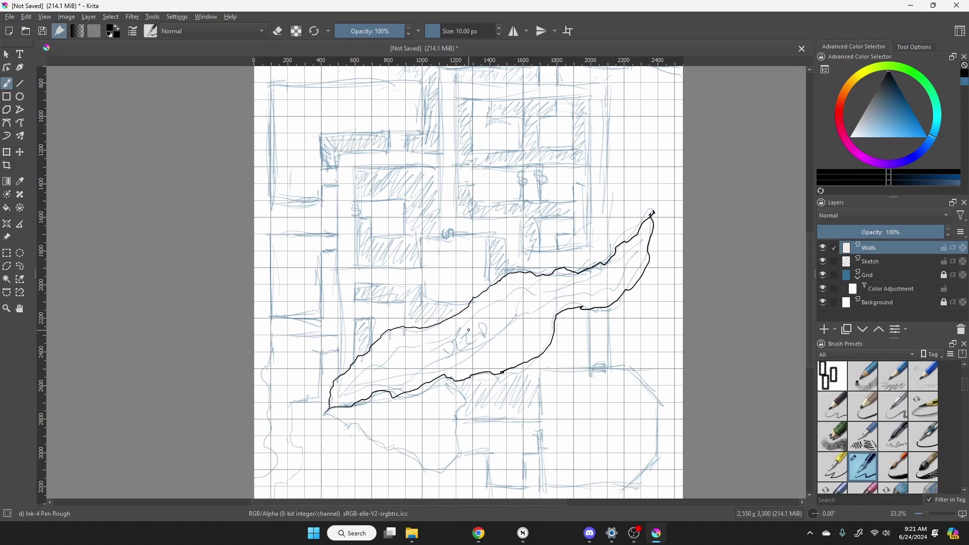
{"action": "mouse_move", "coordinate": [326, 415]}
{"action": "left_mouse_down"}
{"action": "mouse_move", "coordinate": [435, 470]}
{"action": "mouse_move", "coordinate": [459, 454]}
{"action": "mouse_move", "coordinate": [456, 380]}
{"action": "left_mouse_up"}
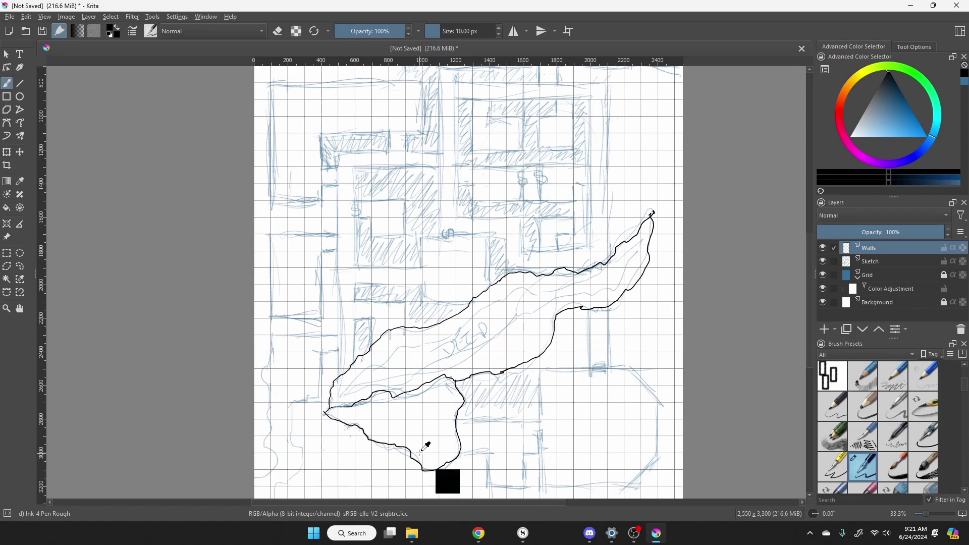
Undo the freehand strokes around the void and the cave.
{"action": "key", "text": "ctrl+z"}
{"action": "key", "text": "ctrl+z"}
{"action": "key", "text": "ctrl+z"}
{"action": "key", "text": "ctrl+z"}
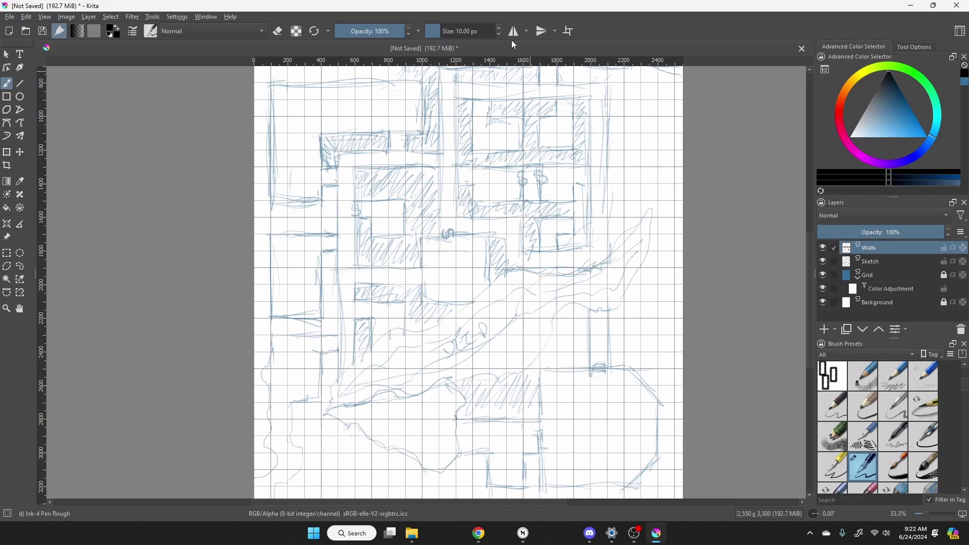
Set the brush size to 15 px and ink the cave's south and east walls freehand, leaving an opening on the east side.
{"action": "left_click", "coordinate": [500, 28]}
{"action": "left_click", "coordinate": [499, 28]}
{"action": "mouse_move", "coordinate": [347, 428]}
{"action": "left_mouse_down"}
{"action": "mouse_move", "coordinate": [419, 455]}
{"action": "mouse_move", "coordinate": [425, 468]}
{"action": "mouse_move", "coordinate": [461, 457]}
{"action": "left_mouse_up"}
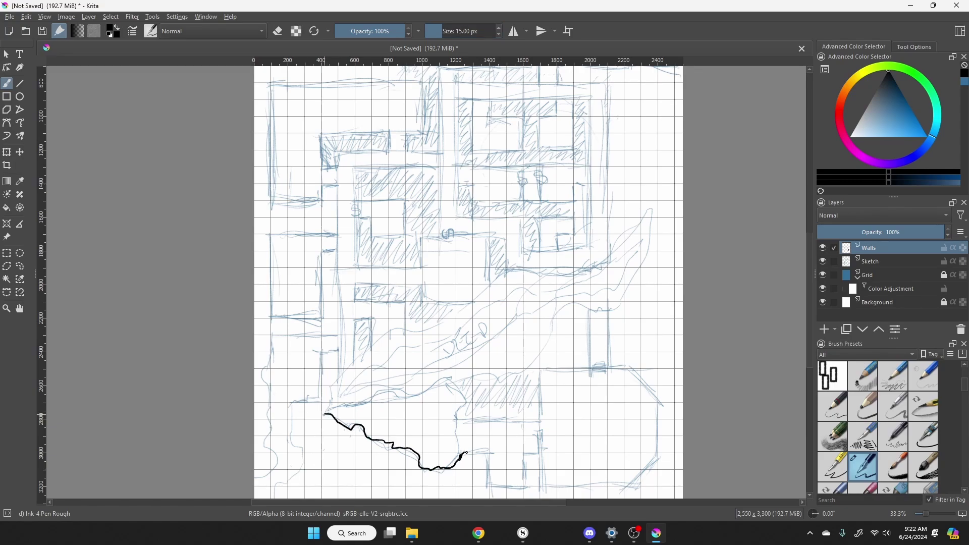
{"action": "mouse_move", "coordinate": [455, 382]}
{"action": "left_mouse_down"}
{"action": "mouse_move", "coordinate": [466, 399]}
{"action": "mouse_move", "coordinate": [465, 422]}
{"action": "left_mouse_up"}
Set the brush size to 10 px and ink the void's outline freehand, including its edge along the cave.
{"action": "left_click", "coordinate": [499, 34]}
{"action": "left_click", "coordinate": [500, 34]}
{"action": "left_click", "coordinate": [499, 34]}
{"action": "mouse_move", "coordinate": [332, 397]}
{"action": "left_mouse_down"}
{"action": "mouse_move", "coordinate": [387, 333]}
{"action": "mouse_move", "coordinate": [473, 329]}
{"action": "mouse_move", "coordinate": [440, 335]}
{"action": "mouse_move", "coordinate": [430, 327]}
{"action": "mouse_move", "coordinate": [513, 270]}
{"action": "mouse_move", "coordinate": [539, 278]}
{"action": "mouse_move", "coordinate": [599, 268]}
{"action": "mouse_move", "coordinate": [652, 210]}
{"action": "mouse_move", "coordinate": [613, 308]}
{"action": "mouse_move", "coordinate": [562, 309]}
{"action": "mouse_move", "coordinate": [522, 375]}
{"action": "mouse_move", "coordinate": [482, 376]}
{"action": "left_mouse_up"}
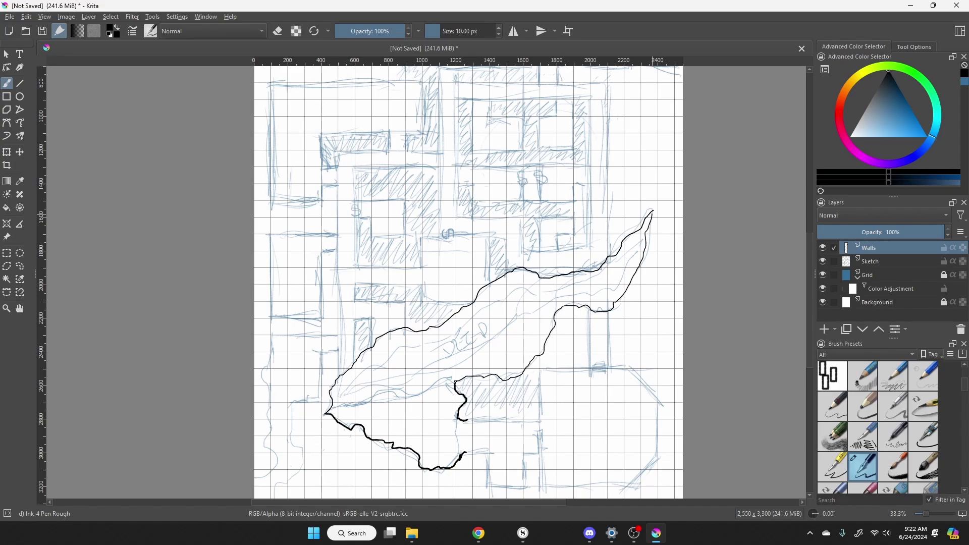
{"action": "mouse_move", "coordinate": [326, 415]}
{"action": "left_mouse_down"}
{"action": "mouse_move", "coordinate": [407, 396]}
{"action": "mouse_move", "coordinate": [453, 382]}
{"action": "left_mouse_up"}
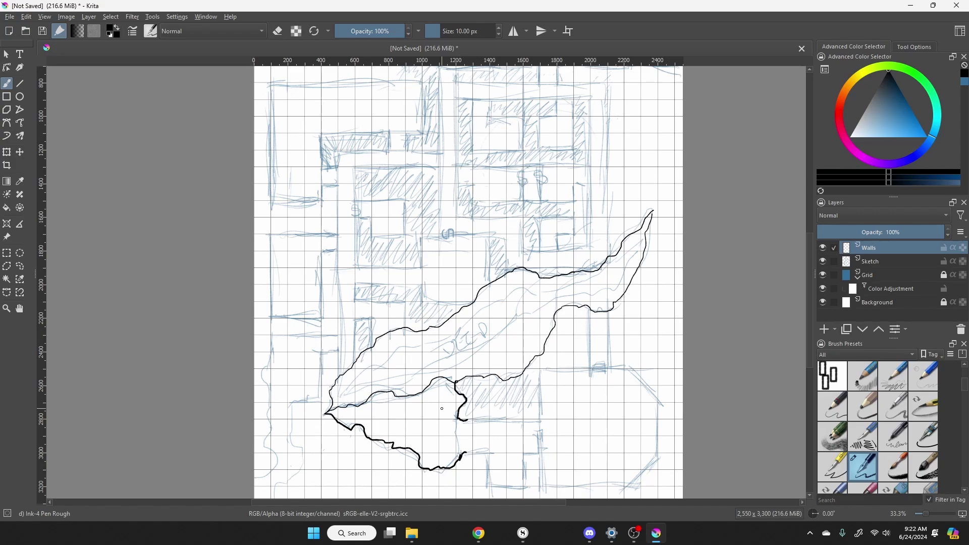
Erase the thin polyline wall around the northwest chamber, then return the brush to normal drawing.
{"action": "scroll", "coordinate": [429, 237], "scroll_direction": "up", "scroll_amount": 8}
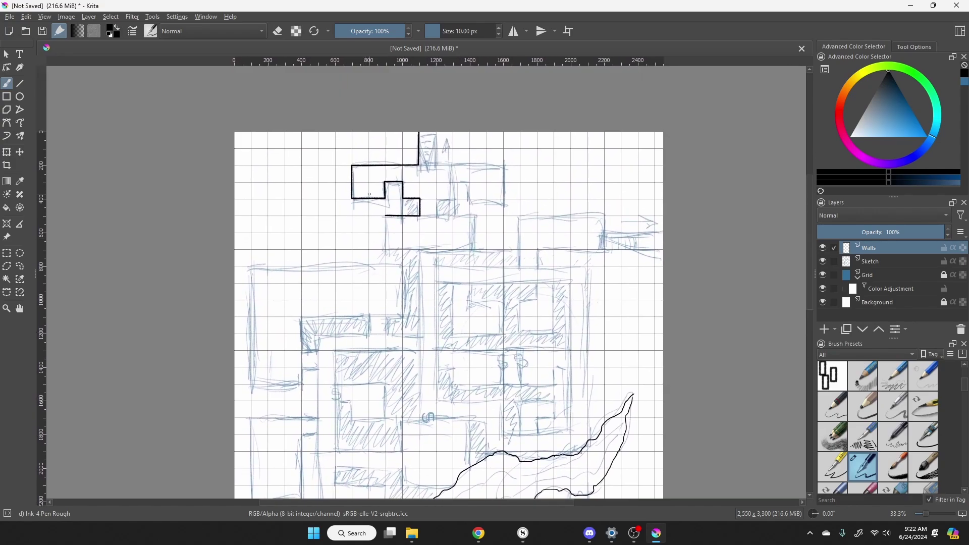
{"action": "key", "text": "e"}
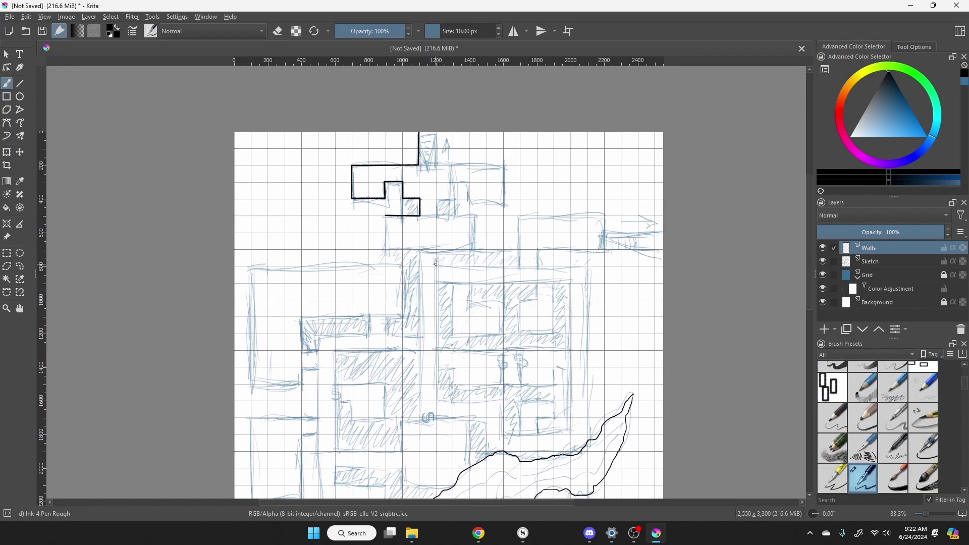
{"action": "mouse_move", "coordinate": [418, 136]}
{"action": "left_mouse_down"}
{"action": "mouse_move", "coordinate": [354, 185]}
{"action": "mouse_move", "coordinate": [349, 168]}
{"action": "mouse_move", "coordinate": [354, 202]}
{"action": "mouse_move", "coordinate": [372, 176]}
{"action": "mouse_move", "coordinate": [376, 208]}
{"action": "mouse_move", "coordinate": [387, 185]}
{"action": "mouse_move", "coordinate": [390, 221]}
{"action": "mouse_move", "coordinate": [405, 188]}
{"action": "mouse_move", "coordinate": [406, 223]}
{"action": "mouse_move", "coordinate": [417, 196]}
{"action": "mouse_move", "coordinate": [417, 222]}
{"action": "left_mouse_up"}
{"action": "key", "text": "e"}
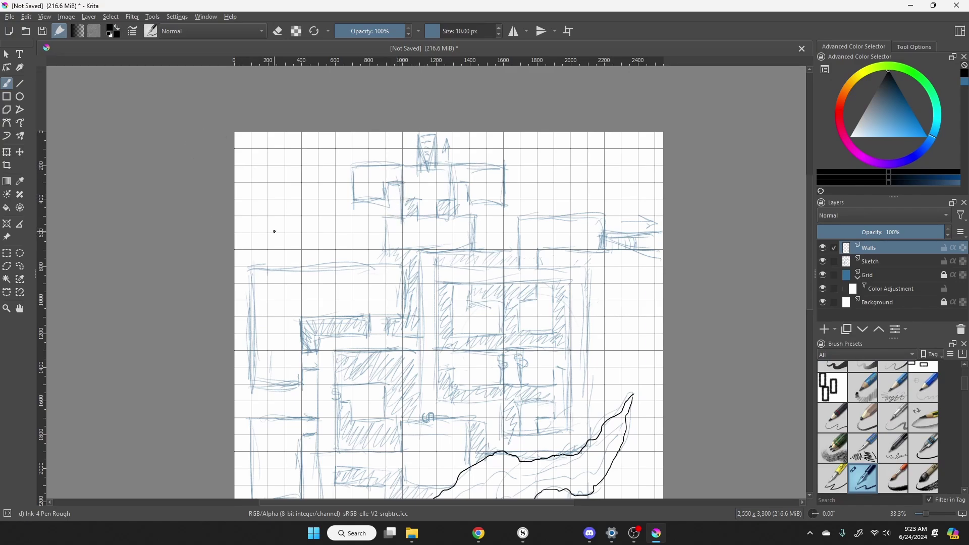
Ink a 15 px polyline wall from the page's top edge down the entrance and around the notched northwest chamber.
{"action": "mouse_move", "coordinate": [412, 383]}
{"action": "left_mouse_down"}
{"action": "mouse_move", "coordinate": [424, 207]}
{"action": "mouse_move", "coordinate": [430, 252]}
{"action": "mouse_move", "coordinate": [430, 237]}
{"action": "left_mouse_up"}
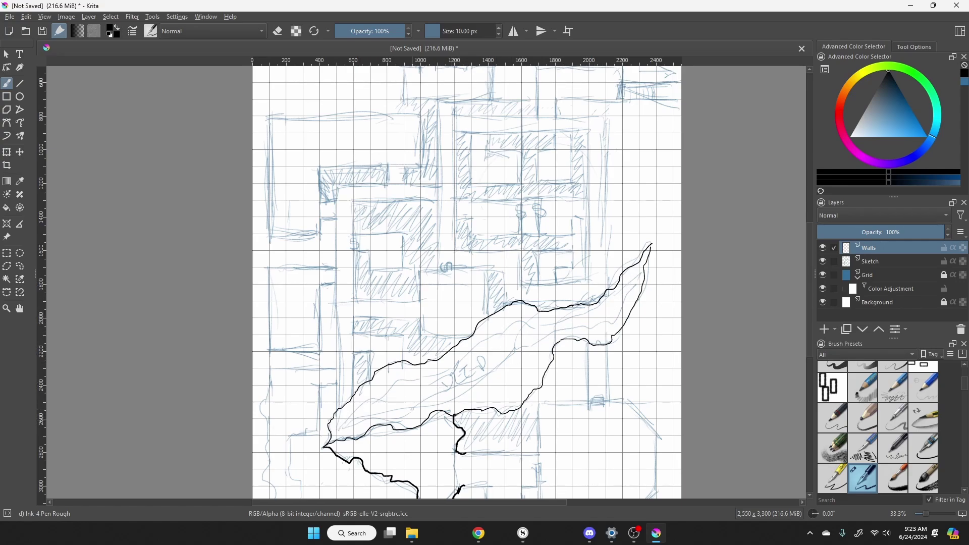
{"action": "left_click_drag", "start_coordinate": [435, 261], "coordinate": [431, 356]}
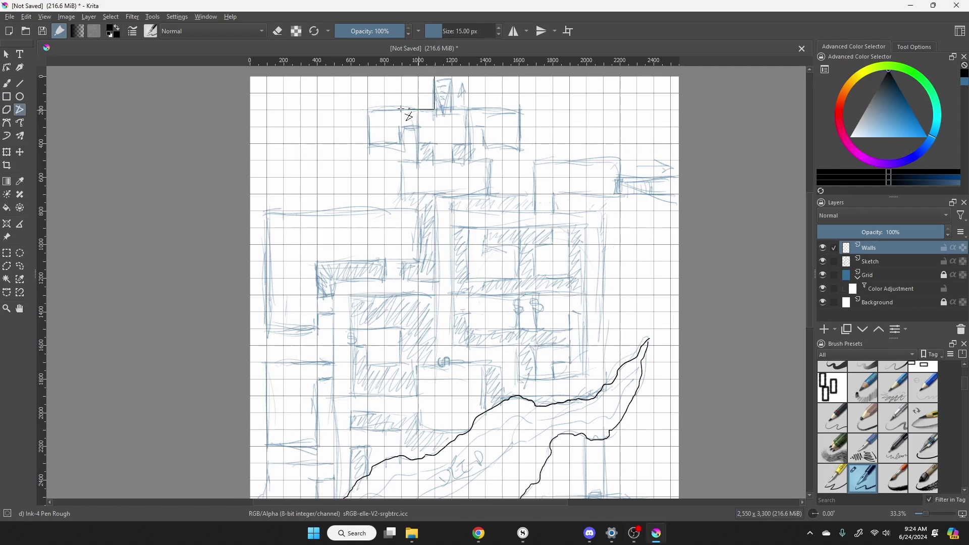
{"action": "left_click", "coordinate": [435, 110]}
{"action": "left_click", "coordinate": [367, 110]}
{"action": "left_click", "coordinate": [368, 144]}
{"action": "left_click", "coordinate": [402, 144]}
{"action": "left_click", "coordinate": [401, 127]}
{"action": "left_click", "coordinate": [418, 127]}
{"action": "left_click", "coordinate": [418, 144]}
{"action": "left_click", "coordinate": [436, 144]}
{"action": "key", "text": "Return"}
Ink the west side of the second chamber and the corridor wall running south from it to the short corner.
{"action": "left_click", "coordinate": [435, 161]}
{"action": "left_click", "coordinate": [401, 161]}
{"action": "left_click", "coordinate": [401, 195]}
{"action": "left_click", "coordinate": [435, 194]}
{"action": "left_click", "coordinate": [435, 279]}
{"action": "left_click", "coordinate": [402, 279]}
{"action": "left_click", "coordinate": [401, 262]}
Ink the outlines of the large west room and the smaller room south of it along the sketch.
{"action": "left_click", "coordinate": [418, 210]}
{"action": "left_click", "coordinate": [266, 211]}
{"action": "left_click", "coordinate": [266, 329]}
{"action": "left_click", "coordinate": [333, 313]}
{"action": "left_click", "coordinate": [267, 363]}
{"action": "left_click", "coordinate": [266, 446]}
{"action": "left_click", "coordinate": [333, 380]}
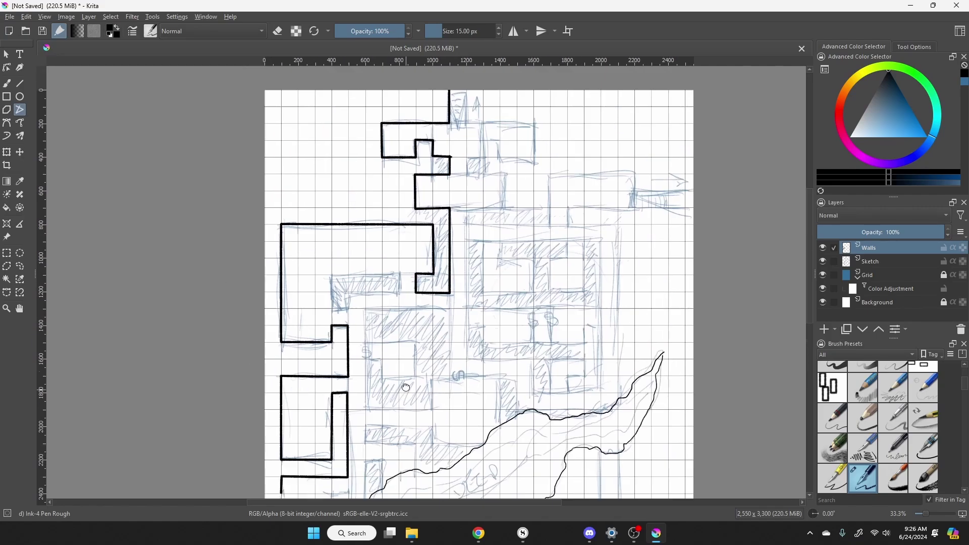
Ink the outline of the L-shaped hatched wall block in the large west room's southeast corner.
{"action": "left_click", "coordinate": [347, 228]}
{"action": "left_click", "coordinate": [398, 228]}
{"action": "left_click", "coordinate": [398, 211]}
{"action": "left_click", "coordinate": [330, 211]}
{"action": "left_click", "coordinate": [330, 245]}
{"action": "left_click", "coordinate": [346, 246]}
{"action": "double_click", "coordinate": [347, 228]}
Ink the edges of the central hatched block and the notched room inside it.
{"action": "left_click", "coordinate": [364, 245]}
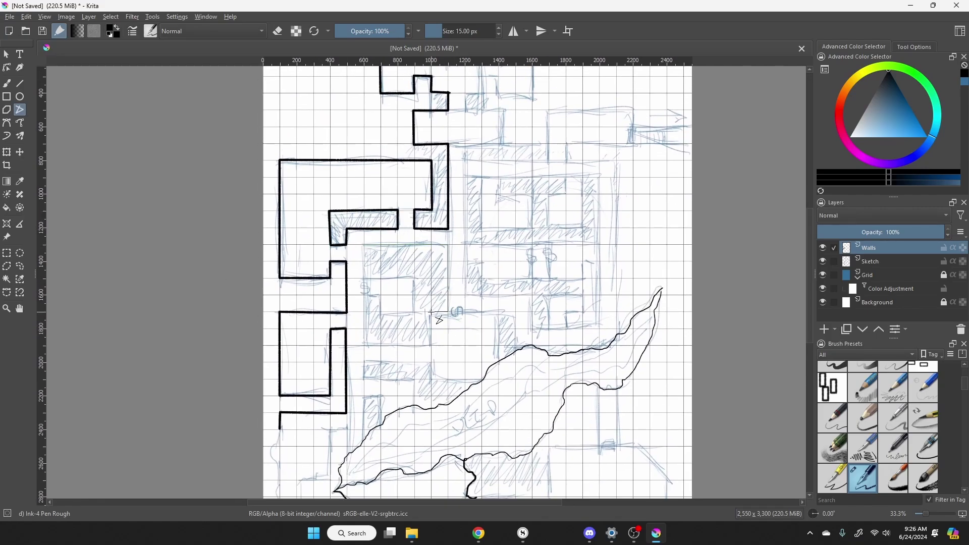
{"action": "left_click", "coordinate": [363, 278]}
{"action": "left_click", "coordinate": [415, 278]}
{"action": "left_click", "coordinate": [414, 311]}
{"action": "left_click", "coordinate": [380, 311]}
{"action": "left_click", "coordinate": [380, 294]}
{"action": "double_click", "coordinate": [363, 294]}
Ink the doorway lines of the large west room and the walls along the central block to the room beside the void.
{"action": "left_click", "coordinate": [399, 210]}
{"action": "left_click", "coordinate": [330, 246]}
{"action": "left_click", "coordinate": [330, 261]}
{"action": "left_click", "coordinate": [346, 262]}
{"action": "left_click", "coordinate": [346, 344]}
{"action": "left_click", "coordinate": [431, 345]}
{"action": "left_click", "coordinate": [431, 380]}
{"action": "double_click", "coordinate": [484, 380]}
Ink the wall from the void-side room's north edge along the void, up the east side and out to the east page edge.
{"action": "left_click", "coordinate": [431, 311]}
{"action": "left_click", "coordinate": [517, 312]}
{"action": "left_click", "coordinate": [516, 346]}
{"action": "double_click", "coordinate": [614, 346]}
{"action": "left_click", "coordinate": [615, 347]}
{"action": "left_click", "coordinate": [616, 160]}
{"action": "left_click", "coordinate": [567, 160]}
{"action": "left_click", "coordinate": [567, 144]}
{"action": "double_click", "coordinate": [692, 144]}
Ink the entrance's east side and the notched northeast chamber down to the second chamber.
{"action": "scroll", "coordinate": [522, 209], "scroll_direction": "up", "scroll_amount": 3}
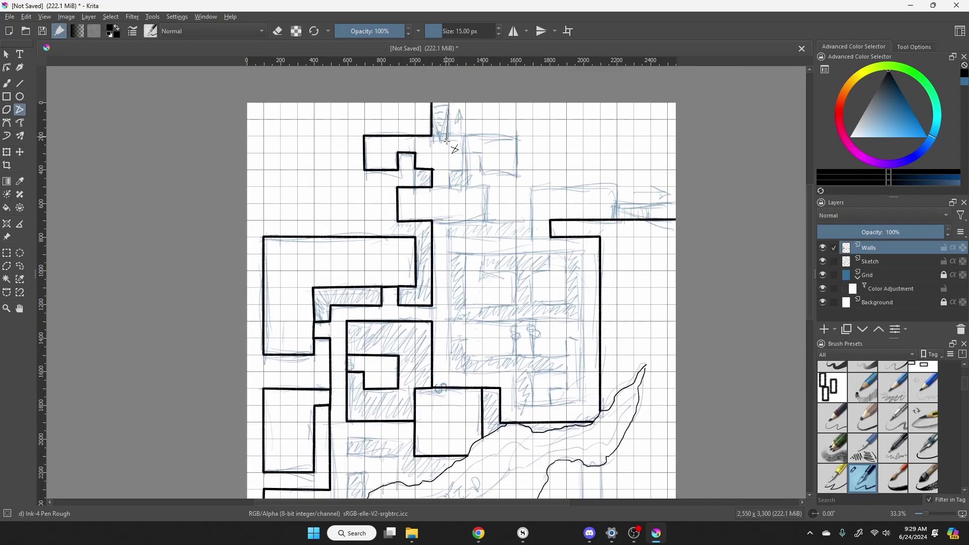
{"action": "left_click", "coordinate": [482, 170]}
{"action": "left_click", "coordinate": [481, 152]}
{"action": "double_click", "coordinate": [460, 152]}
{"action": "left_click", "coordinate": [466, 153]}
{"action": "left_click", "coordinate": [466, 186]}
{"action": "double_click", "coordinate": [487, 186]}
{"action": "left_click", "coordinate": [482, 186]}
{"action": "left_click", "coordinate": [482, 221]}
{"action": "left_click", "coordinate": [448, 221]}
{"action": "left_click", "coordinate": [448, 237]}
{"action": "left_click", "coordinate": [532, 237]}
{"action": "left_click", "coordinate": [532, 187]}
{"action": "left_click", "coordinate": [617, 187]}
{"action": "key", "text": "ctrl+z"}
Ink the second chamber's east side, the corridor's north wall and the northeast room out to the east page edge.
{"action": "left_click", "coordinate": [482, 186]}
{"action": "left_click", "coordinate": [481, 221]}
{"action": "left_click", "coordinate": [449, 221]}
{"action": "left_click", "coordinate": [449, 236]}
{"action": "left_click", "coordinate": [532, 237]}
{"action": "left_click", "coordinate": [533, 186]}
{"action": "left_click", "coordinate": [618, 186]}
{"action": "double_click", "coordinate": [721, 202]}
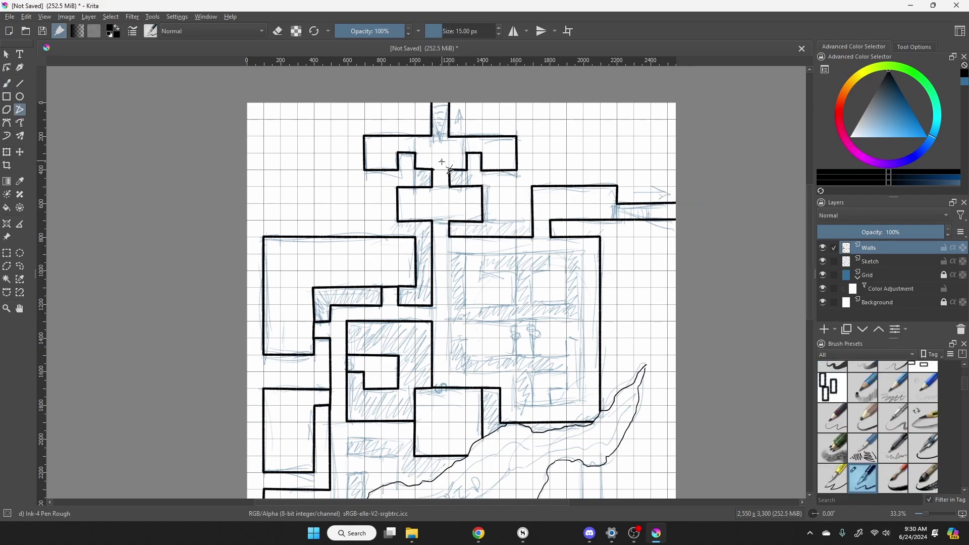
Ink the closed outer outline of the large east block, stepping in at its southwest corner.
{"action": "left_click", "coordinate": [449, 253]}
{"action": "left_click", "coordinate": [584, 254]}
{"action": "left_click", "coordinate": [584, 407]}
{"action": "left_click", "coordinate": [517, 406]}
{"action": "left_click", "coordinate": [518, 371]}
{"action": "left_click", "coordinate": [449, 371]}
{"action": "double_click", "coordinate": [449, 254]}
Ink the two notched rooms along the north wall inside the east block.
{"action": "left_click", "coordinate": [466, 254]}
{"action": "left_click", "coordinate": [467, 305]}
{"action": "left_click", "coordinate": [517, 305]}
{"action": "left_click", "coordinate": [483, 271]}
{"action": "double_click", "coordinate": [483, 254]}
{"action": "left_click", "coordinate": [550, 254]}
{"action": "left_click", "coordinate": [533, 271]}
{"action": "left_click", "coordinate": [532, 304]}
{"action": "left_click", "coordinate": [568, 304]}
{"action": "double_click", "coordinate": [568, 254]}
Ink the horizontal divider across the east block, the stepped room beneath it and that room's first vertical partition.
{"action": "left_click", "coordinate": [449, 321]}
{"action": "double_click", "coordinate": [584, 322]}
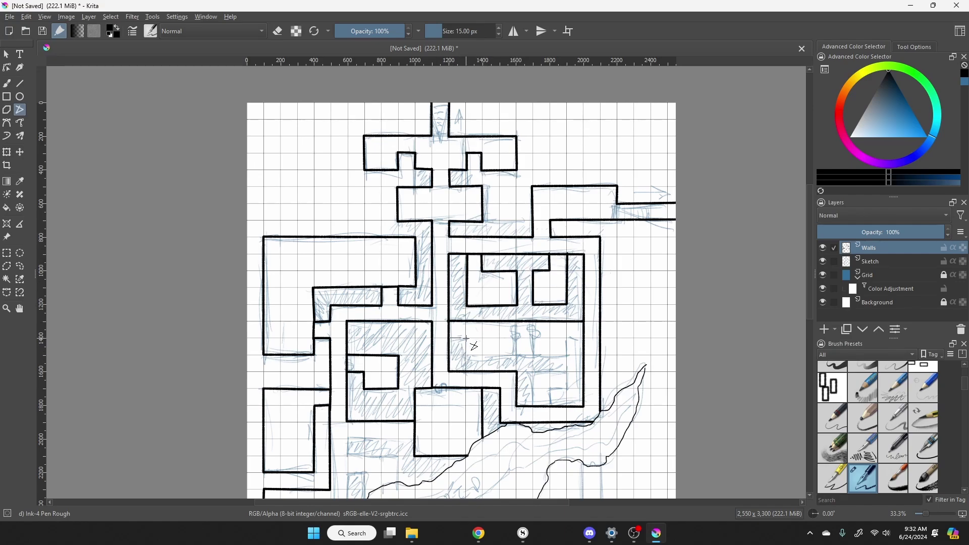
{"action": "left_click", "coordinate": [466, 337]}
{"action": "left_click", "coordinate": [467, 356]}
{"action": "left_click", "coordinate": [568, 356]}
{"action": "left_click", "coordinate": [568, 337]}
{"action": "double_click", "coordinate": [583, 337]}
{"action": "left_click", "coordinate": [516, 321]}
{"action": "double_click", "coordinate": [516, 356]}
Ink the east block's second vertical partition and continue it around the small notched room at the south wall.
{"action": "left_click", "coordinate": [532, 321]}
{"action": "left_click", "coordinate": [532, 372]}
{"action": "left_click", "coordinate": [566, 372]}
{"action": "left_click", "coordinate": [566, 389]}
{"action": "left_click", "coordinate": [549, 389]}
{"action": "double_click", "coordinate": [549, 407]}
{"action": "scroll", "coordinate": [549, 407], "scroll_direction": "up", "scroll_amount": 2}
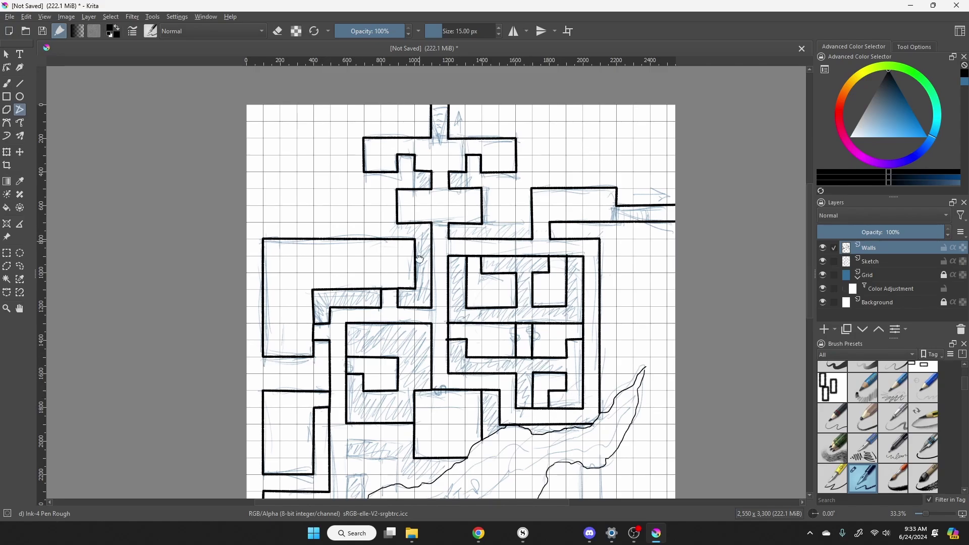
{"action": "scroll", "coordinate": [411, 190], "scroll_direction": "up", "scroll_amount": 2}
{"action": "key", "text": "b"}
{"action": "key", "text": "e"}
{"action": "key", "text": "e"}
{"action": "key", "text": "e"}
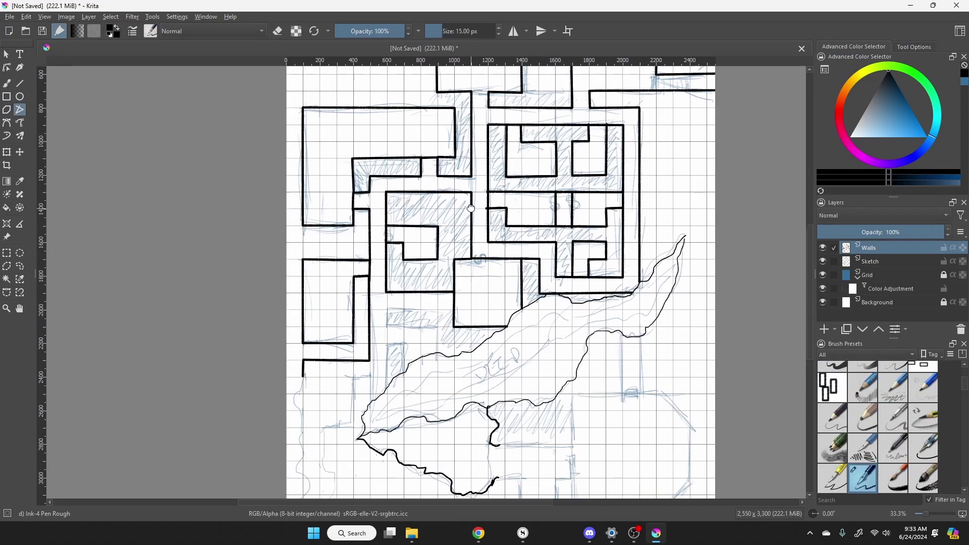
Ink the hatched block southwest of the square room, running its wall down to the void's northwest edge.
{"action": "left_click", "coordinate": [454, 307]}
{"action": "left_click", "coordinate": [388, 306]}
{"action": "left_click", "coordinate": [388, 324]}
{"action": "left_click", "coordinate": [438, 325]}
{"action": "double_click", "coordinate": [438, 352]}
Ink the narrow hatched pillar against the void's northwest edge and the stepped wall near the void's southwest tip.
{"action": "left_click", "coordinate": [388, 341]}
{"action": "left_click", "coordinate": [405, 342]}
{"action": "double_click", "coordinate": [405, 368]}
{"action": "left_click", "coordinate": [371, 375]}
{"action": "left_click", "coordinate": [353, 374]}
{"action": "left_click", "coordinate": [354, 425]}
{"action": "double_click", "coordinate": [323, 424]}
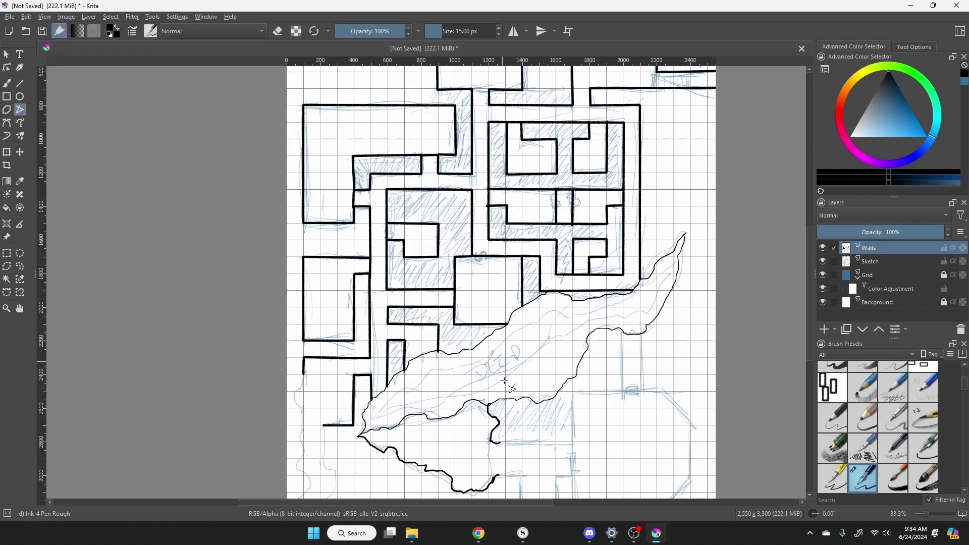
Ink both walls of the passage leading east from the cave, adding the square alcove in its south wall.
{"action": "scroll", "coordinate": [507, 339], "scroll_direction": "down", "scroll_amount": 2}
{"action": "left_click", "coordinate": [493, 412]}
{"action": "double_click", "coordinate": [571, 412]}
{"action": "left_click", "coordinate": [493, 445]}
{"action": "left_click", "coordinate": [518, 445]}
{"action": "left_click", "coordinate": [518, 478]}
{"action": "left_click", "coordinate": [553, 478]}
{"action": "left_click", "coordinate": [553, 445]}
Ink the large southeast room with its two cut east corners and the straight corridor connecting it north to the void.
{"action": "left_click", "coordinate": [569, 445]}
{"action": "left_click", "coordinate": [569, 361]}
{"action": "left_click", "coordinate": [570, 479]}
{"action": "left_click", "coordinate": [654, 479]}
{"action": "left_click", "coordinate": [689, 445]}
{"action": "left_click", "coordinate": [688, 396]}
{"action": "double_click", "coordinate": [654, 362]}
{"action": "left_click", "coordinate": [619, 361]}
{"action": "double_click", "coordinate": [638, 361]}
Ink the rough west wall of the southwest passage freehand, following the sketch down to the page's edge.
{"action": "scroll", "coordinate": [639, 363], "scroll_direction": "up", "scroll_amount": 2}
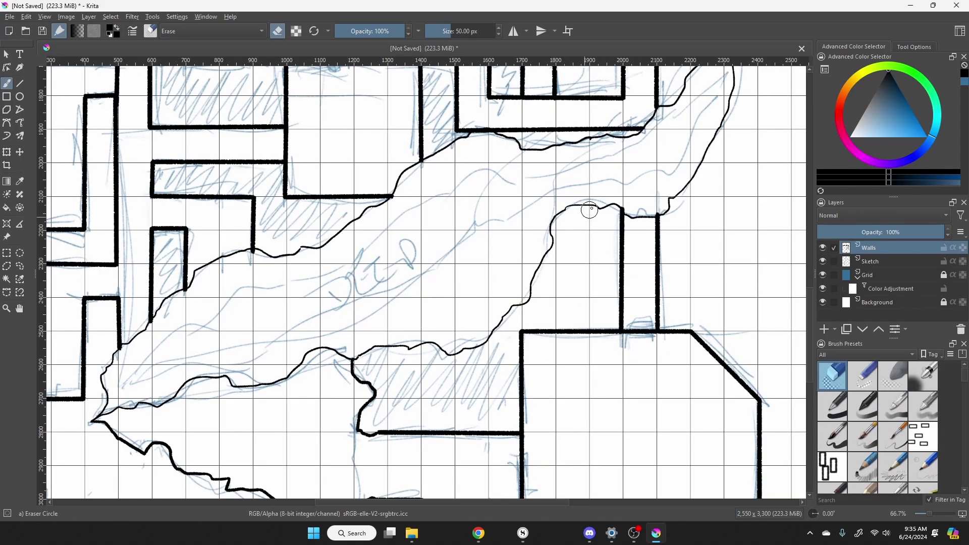
{"action": "key", "text": "e"}
{"action": "scroll", "coordinate": [658, 212], "scroll_direction": "down", "scroll_amount": 2}
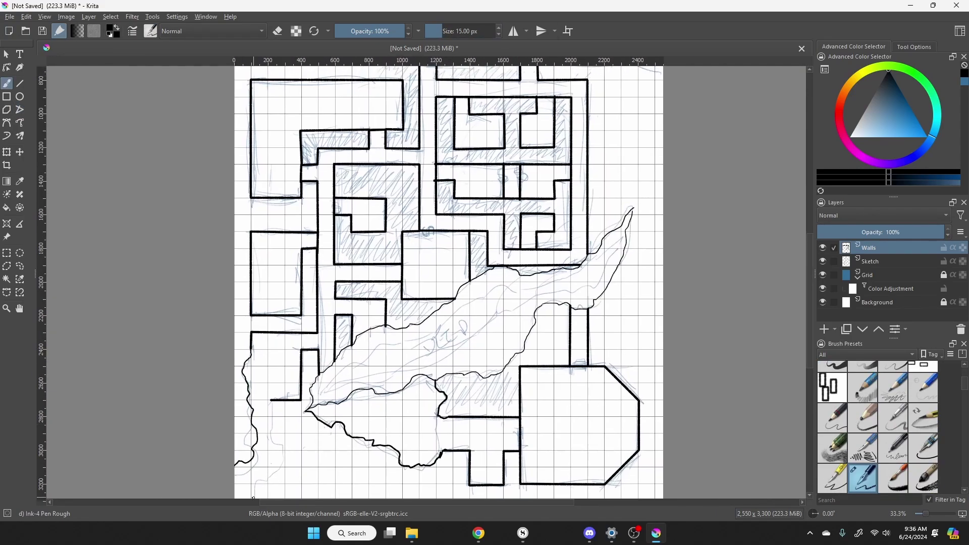
{"action": "scroll", "coordinate": [492, 134], "scroll_direction": "up", "scroll_amount": 3}
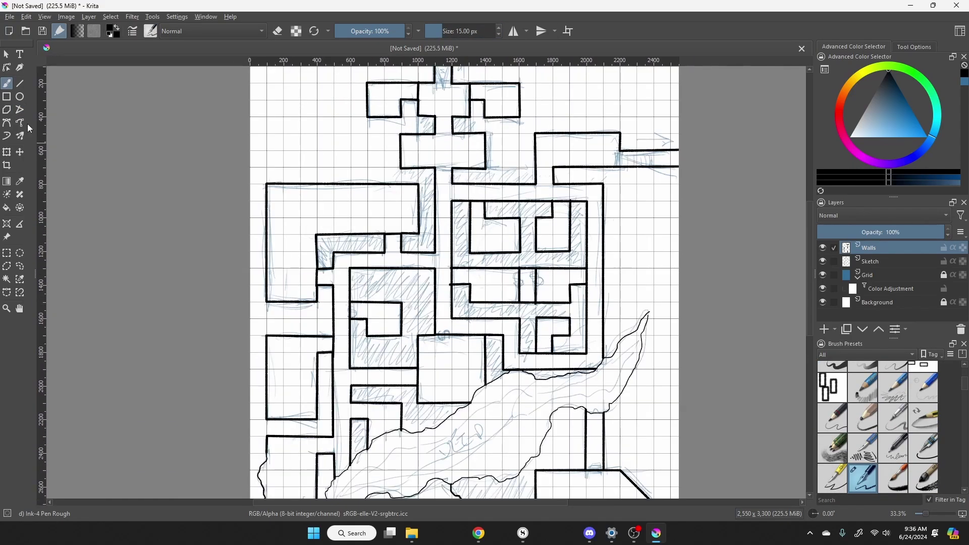
Close the corridor openings in the north and south walls of the wide room below the entrance hall with straight lines.
{"action": "key", "text": "shift+p"}
{"action": "left_click", "coordinate": [443, 132]}
{"action": "double_click", "coordinate": [492, 133]}
{"action": "left_click", "coordinate": [443, 235]}
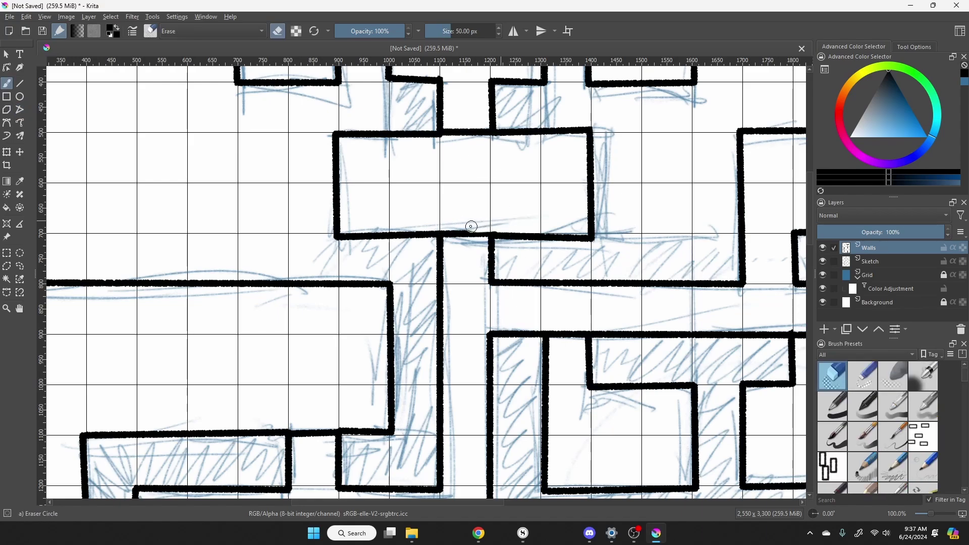
{"action": "double_click", "coordinate": [492, 236]}
Ink the wavy contour lines inside the void freehand along its length, reducing the brush size to 5 px.
{"action": "scroll", "coordinate": [492, 237], "scroll_direction": "down", "scroll_amount": 2}
{"action": "scroll", "coordinate": [696, 252], "scroll_direction": "up", "scroll_amount": 1}
{"action": "key", "text": "b"}
{"action": "scroll", "coordinate": [497, 35], "scroll_direction": "down", "scroll_amount": 8}
{"action": "left_click_drag", "start_coordinate": [290, 404], "coordinate": [742, 157]}
{"action": "mouse_move", "coordinate": [721, 214]}
{"action": "left_mouse_down"}
{"action": "mouse_move", "coordinate": [583, 320]}
{"action": "mouse_move", "coordinate": [308, 400]}
{"action": "mouse_move", "coordinate": [304, 391]}
{"action": "mouse_move", "coordinate": [490, 300]}
{"action": "left_mouse_up"}
{"action": "key", "text": "bracketleft"}
{"action": "key", "text": "bracketleft"}
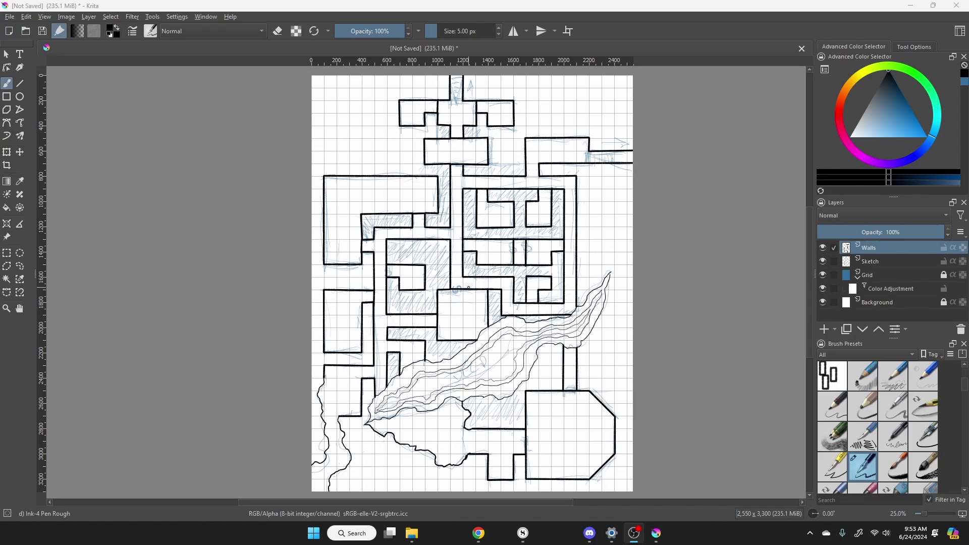
Add a new paint layer above Walls and name it Doors.
{"action": "left_click", "coordinate": [824, 329]}
{"action": "double_click", "coordinate": [880, 248]}
{"action": "type", "text": "Doors"}
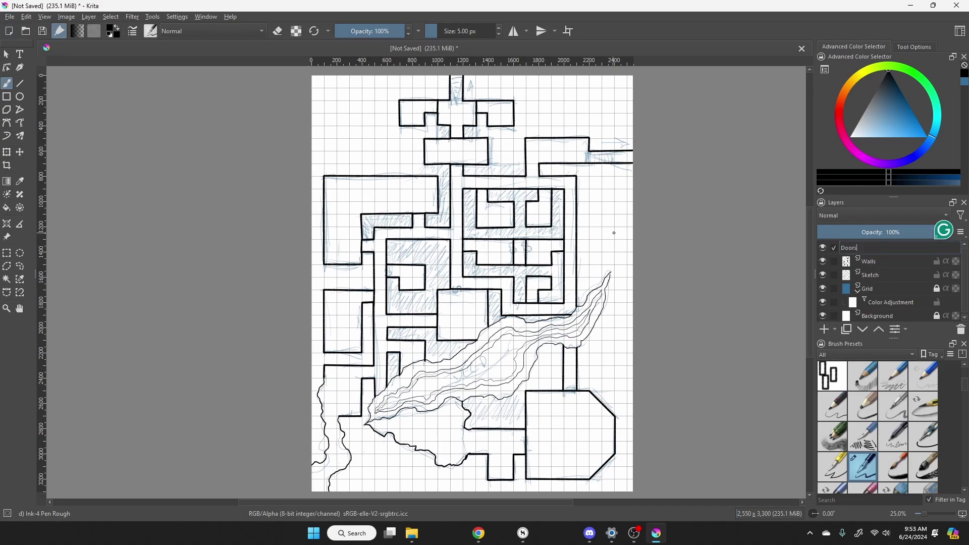
{"action": "key", "text": "Return"}
Draw a small rectangular door with a 7 px outline across the wide upper room's north wall, centred on the corridor.
{"action": "scroll", "coordinate": [496, 185], "scroll_direction": "up", "scroll_amount": 3}
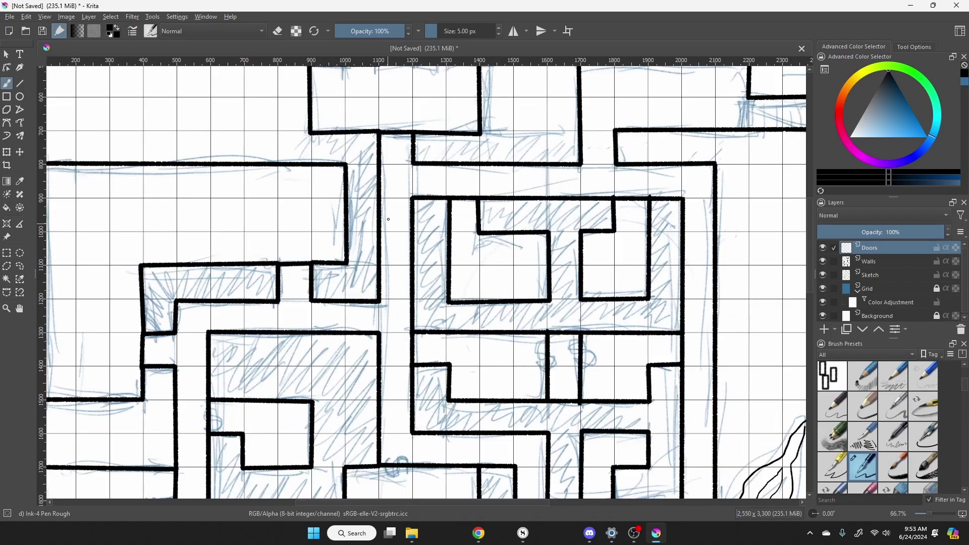
{"action": "mouse_move", "coordinate": [389, 199]}
{"action": "left_mouse_down"}
{"action": "mouse_move", "coordinate": [386, 242]}
{"action": "mouse_move", "coordinate": [428, 364]}
{"action": "mouse_move", "coordinate": [459, 370]}
{"action": "left_mouse_up"}
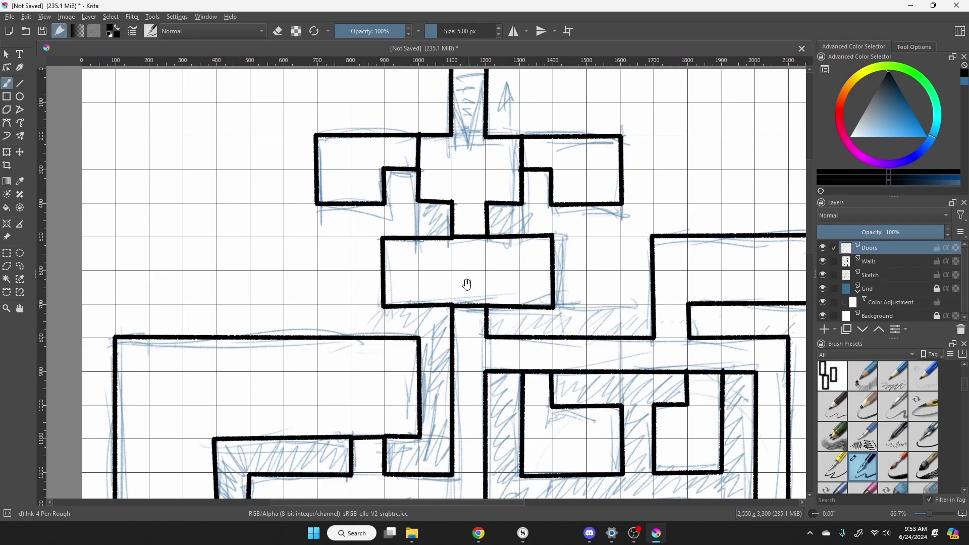
{"action": "left_click_drag", "start_coordinate": [454, 256], "coordinate": [463, 282]}
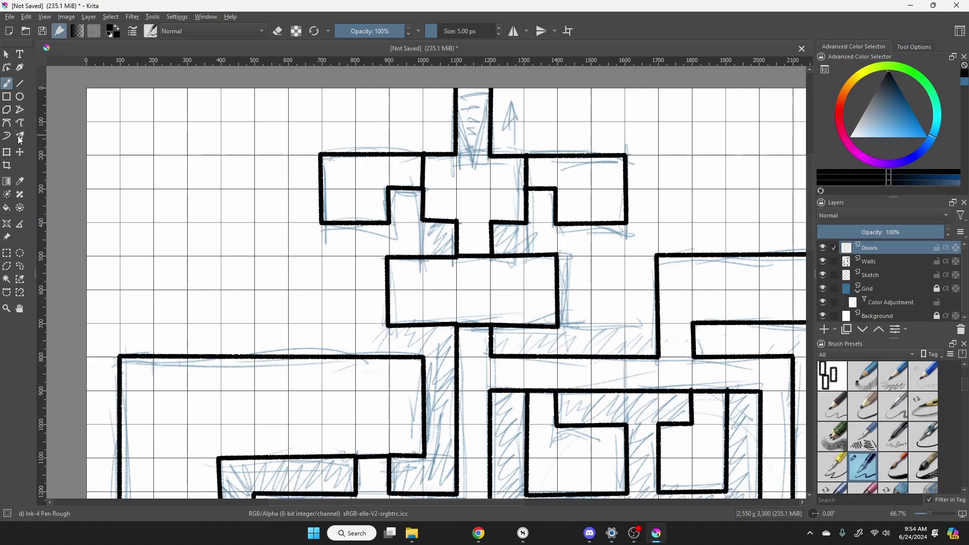
{"action": "left_click", "coordinate": [8, 99]}
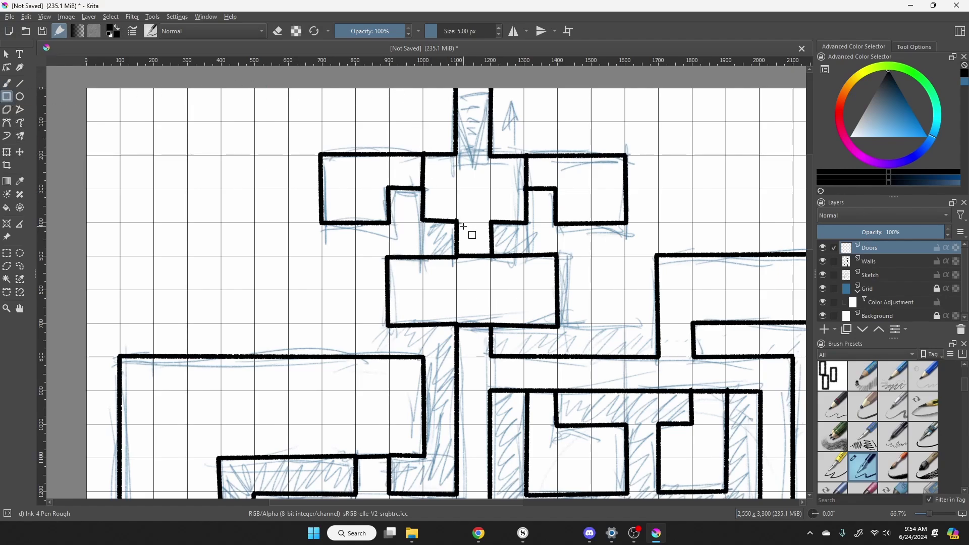
{"action": "left_click", "coordinate": [498, 28]}
{"action": "left_click", "coordinate": [498, 28]}
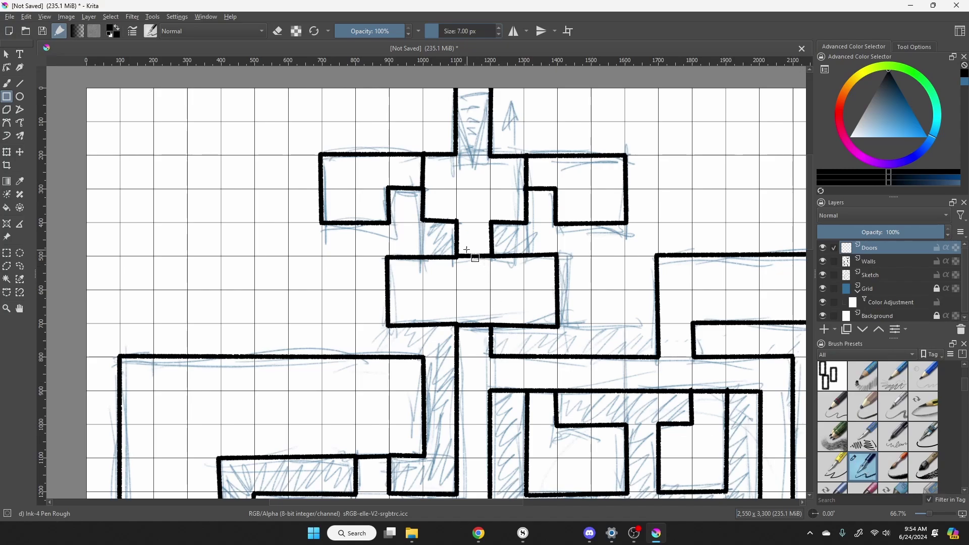
{"action": "left_click_drag", "start_coordinate": [469, 251], "coordinate": [483, 261]}
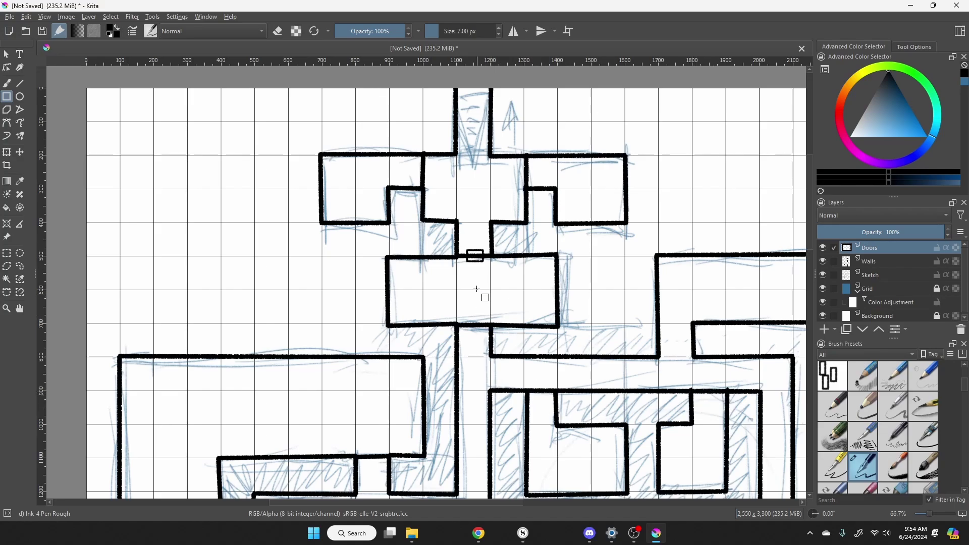
Hide every layer except Doors and make a tight rectangular selection around the door.
{"action": "left_click", "coordinate": [822, 262]}
{"action": "left_click", "coordinate": [823, 275]}
{"action": "left_click", "coordinate": [823, 289]}
{"action": "left_click", "coordinate": [823, 302]}
{"action": "left_click", "coordinate": [822, 316]}
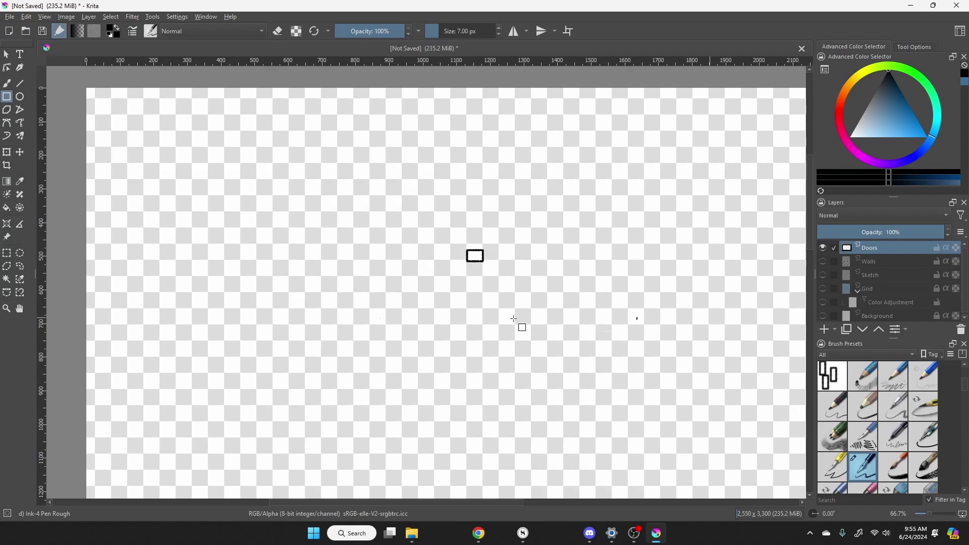
{"action": "left_click", "coordinate": [7, 253]}
{"action": "left_click_drag", "start_coordinate": [465, 247], "coordinate": [488, 265]}
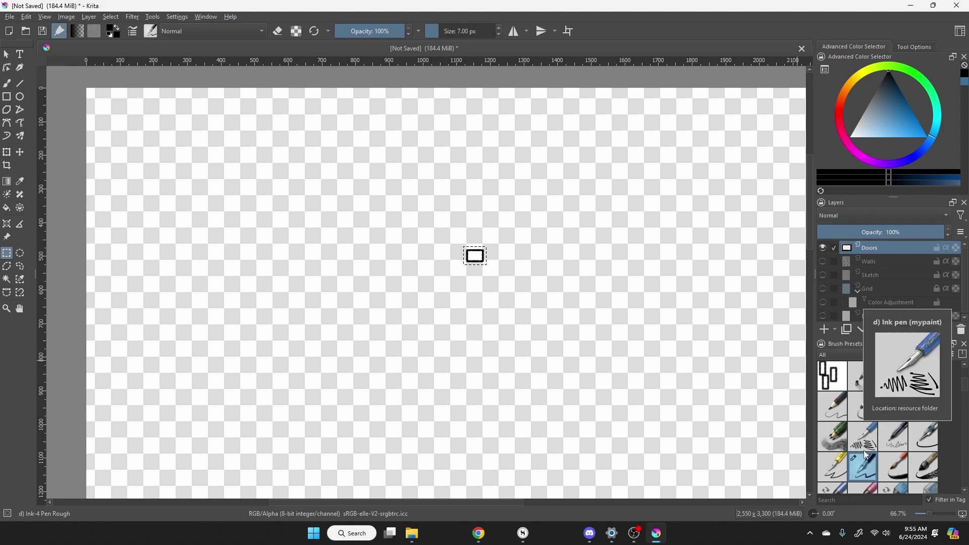
Choose the z) Stamp Sparkles brush preset as the base for the door stamp.
{"action": "scroll", "coordinate": [866, 457], "scroll_direction": "down", "scroll_amount": 3}
{"action": "scroll", "coordinate": [869, 462], "scroll_direction": "down", "scroll_amount": 4}
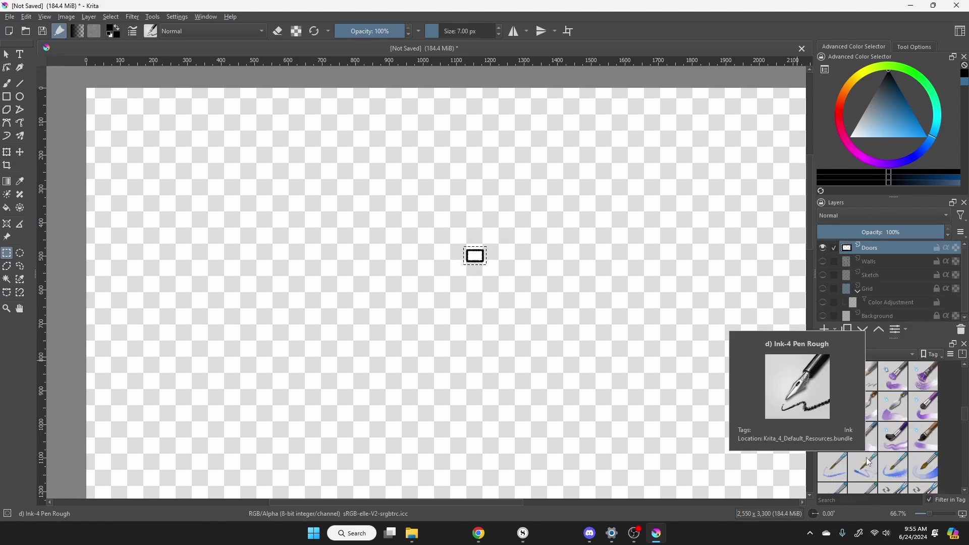
{"action": "scroll", "coordinate": [953, 452], "scroll_direction": "down", "scroll_amount": 5}
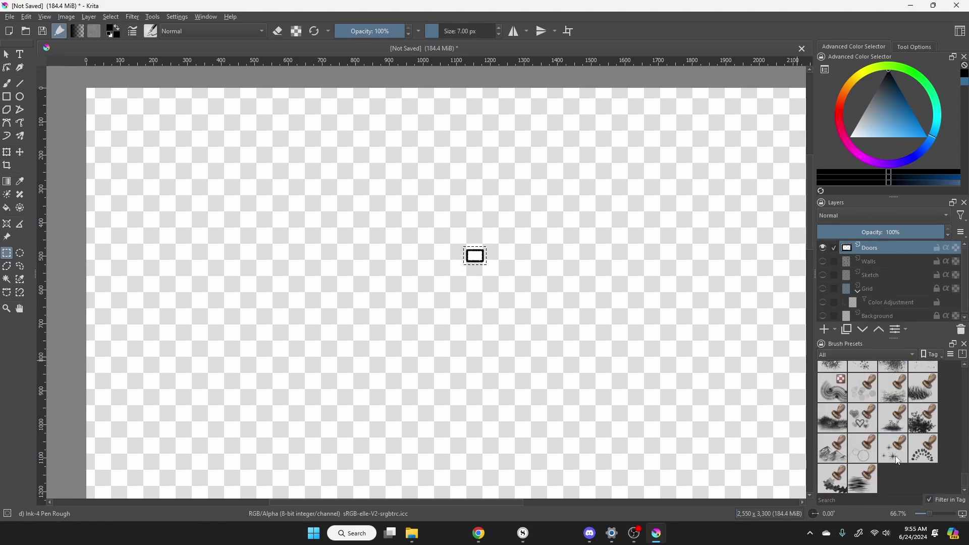
{"action": "mouse_move", "coordinate": [893, 453]}
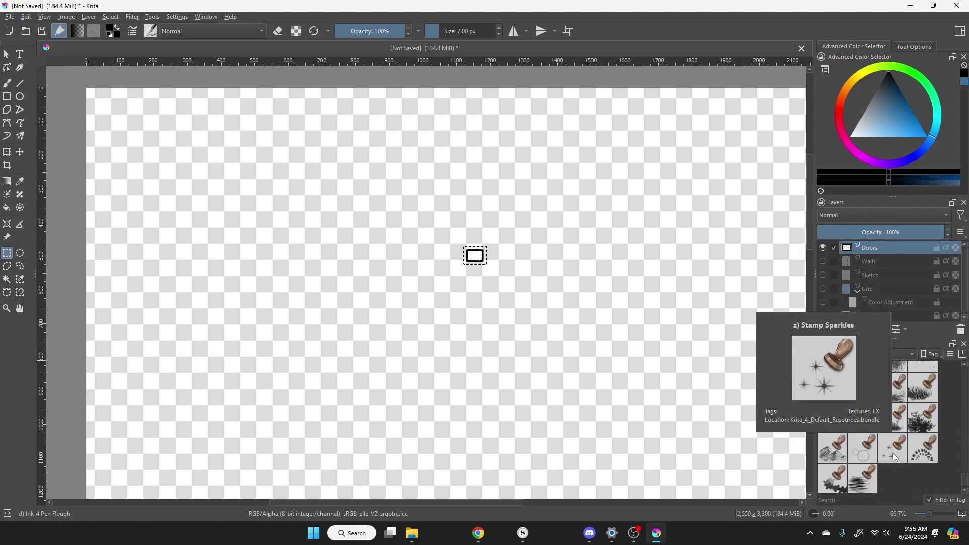
{"action": "left_click", "coordinate": [892, 453]}
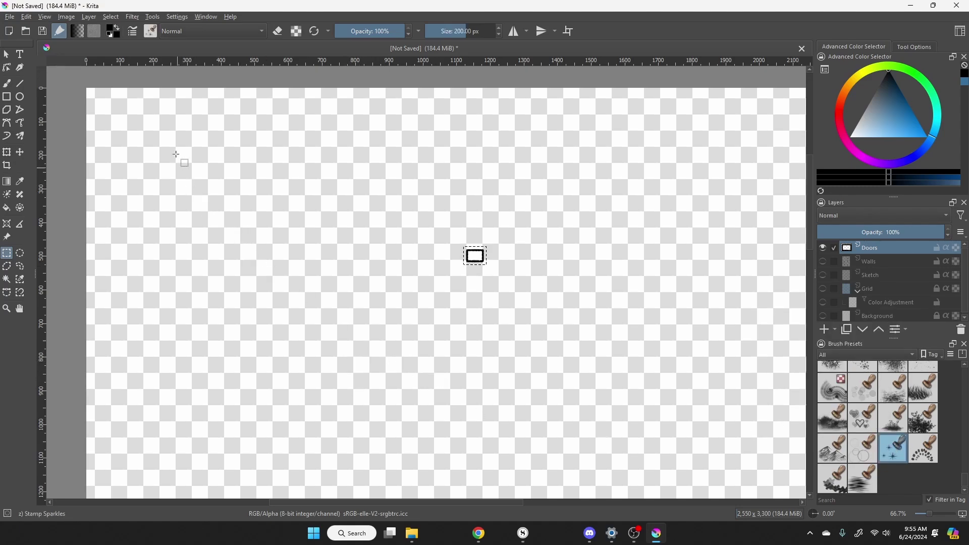
Open the brush settings of the stamp preset and disable its Size and Mirror options.
{"action": "left_click", "coordinate": [132, 33]}
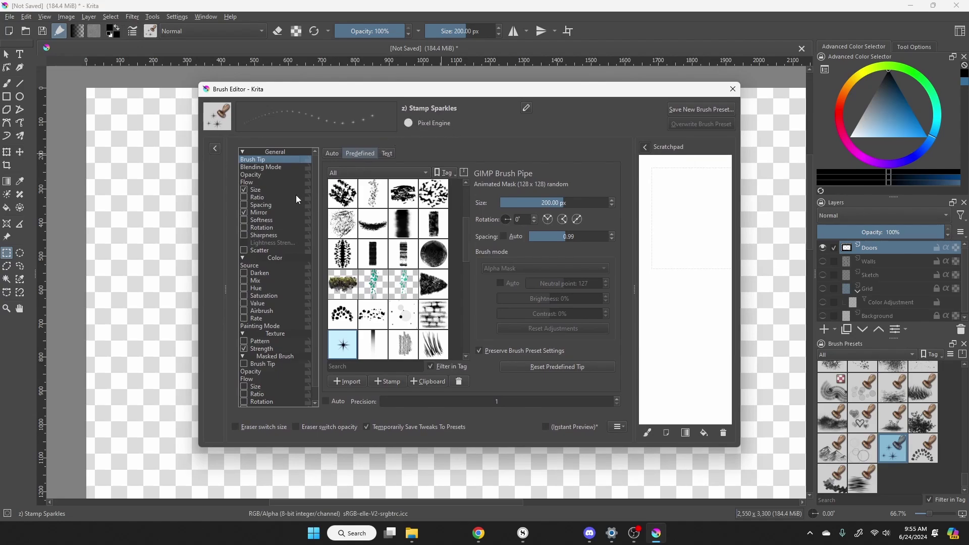
{"action": "left_click", "coordinate": [244, 189]}
{"action": "left_click", "coordinate": [243, 213]}
Create a stamp brush tip from the selected door without a mask from color, named Tutorial Door Half 100px.
{"action": "left_click", "coordinate": [244, 159]}
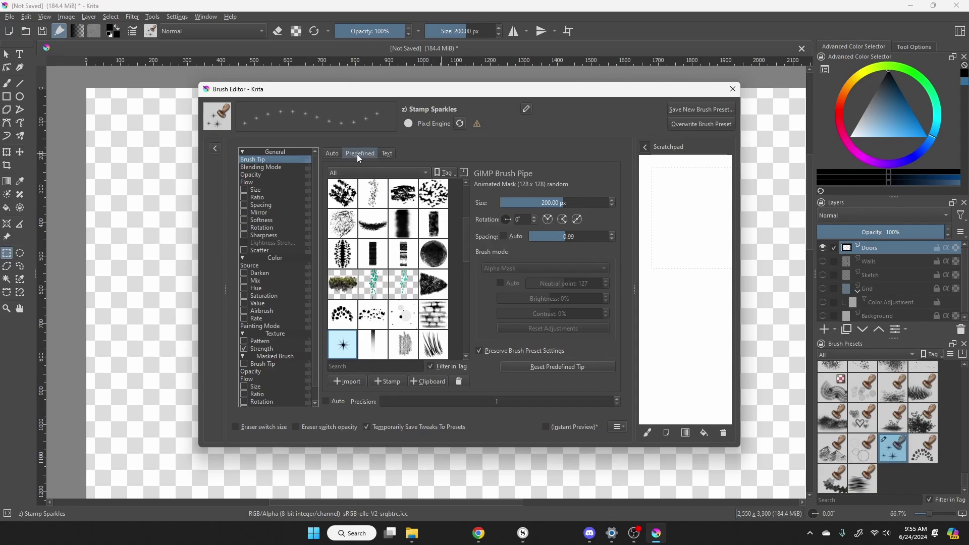
{"action": "left_click", "coordinate": [388, 382]}
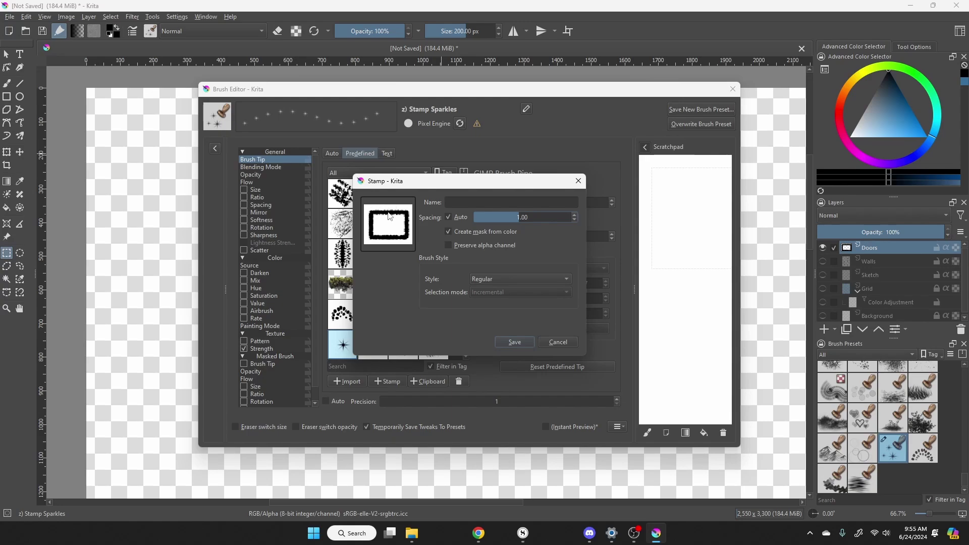
{"action": "left_click", "coordinate": [448, 232]}
{"action": "left_click", "coordinate": [454, 204]}
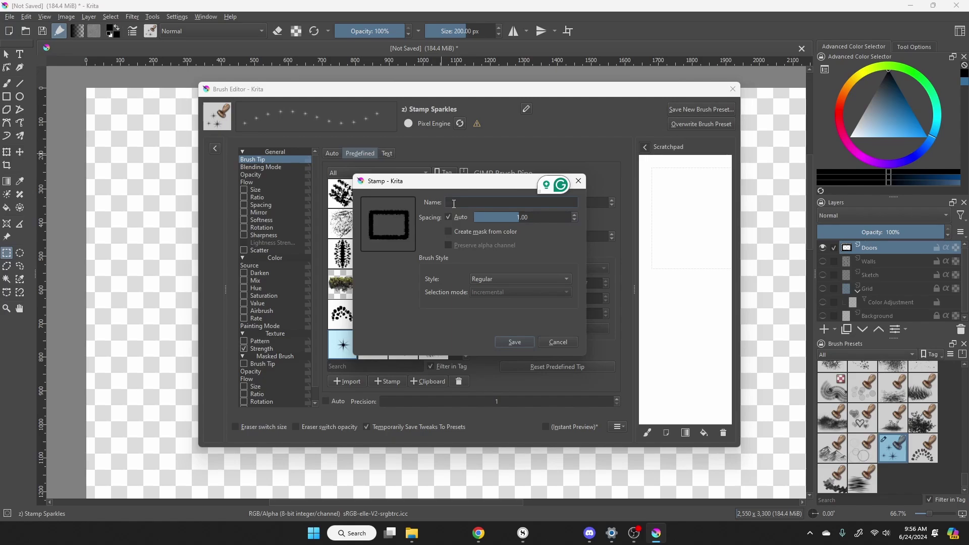
{"action": "type", "text": "Tutorial Door"}
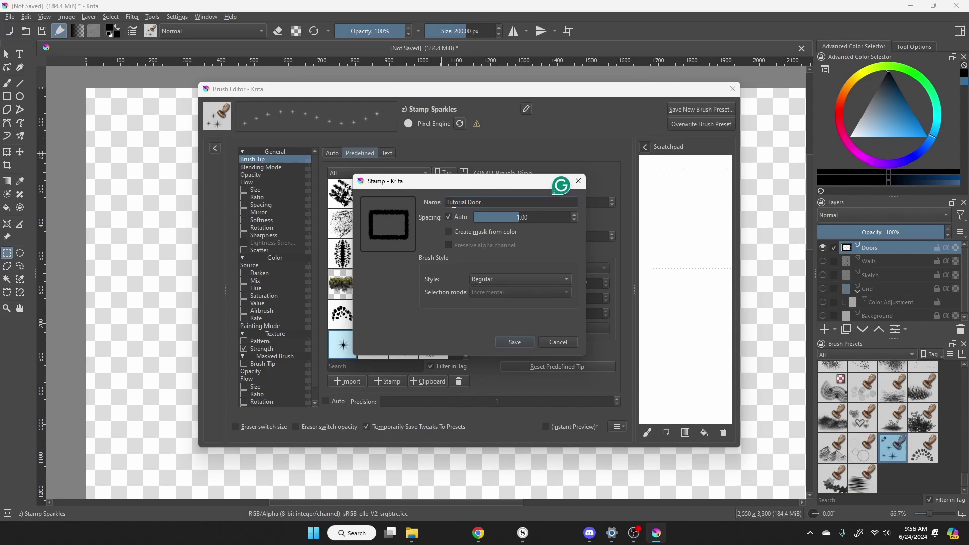
{"action": "type", "text": " Half 100px"}
{"action": "mouse_move", "coordinate": [480, 182]}
{"action": "left_mouse_down"}
{"action": "mouse_move", "coordinate": [480, 193]}
{"action": "mouse_move", "coordinate": [479, 184]}
{"action": "left_mouse_up"}
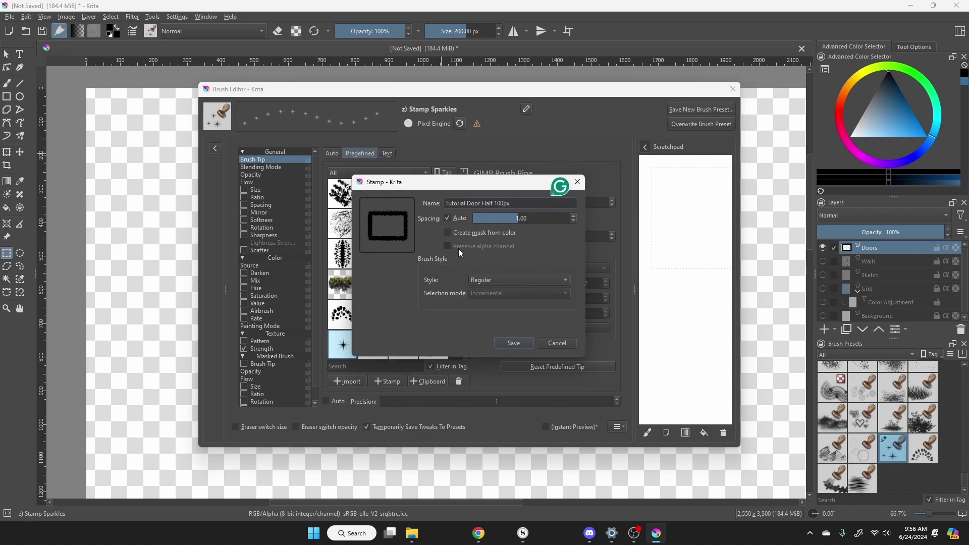
{"action": "left_click", "coordinate": [507, 346]}
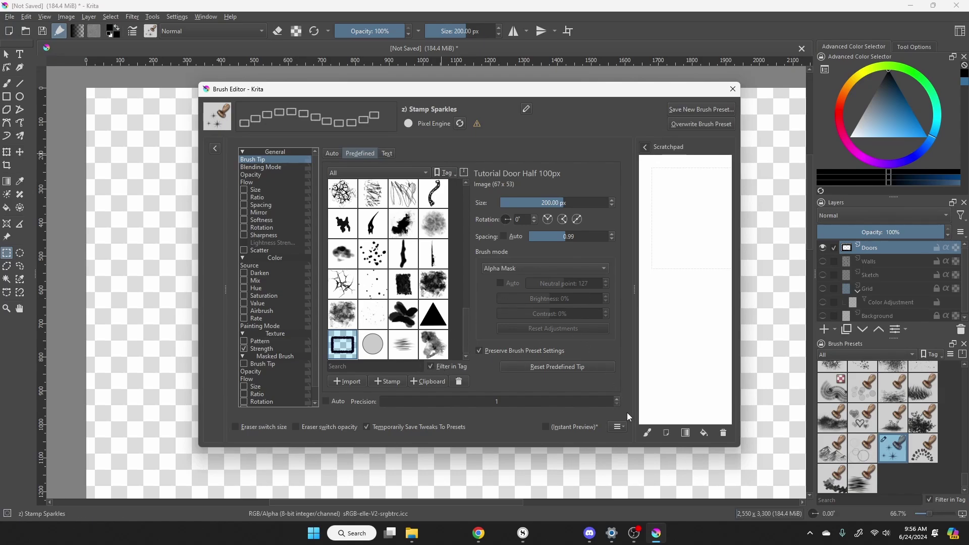
Stamp the door on the scratchpad and save a new brush preset named Tutorial Door Half 100 px with the scratchpad thumbnail.
{"action": "left_click", "coordinate": [687, 212]}
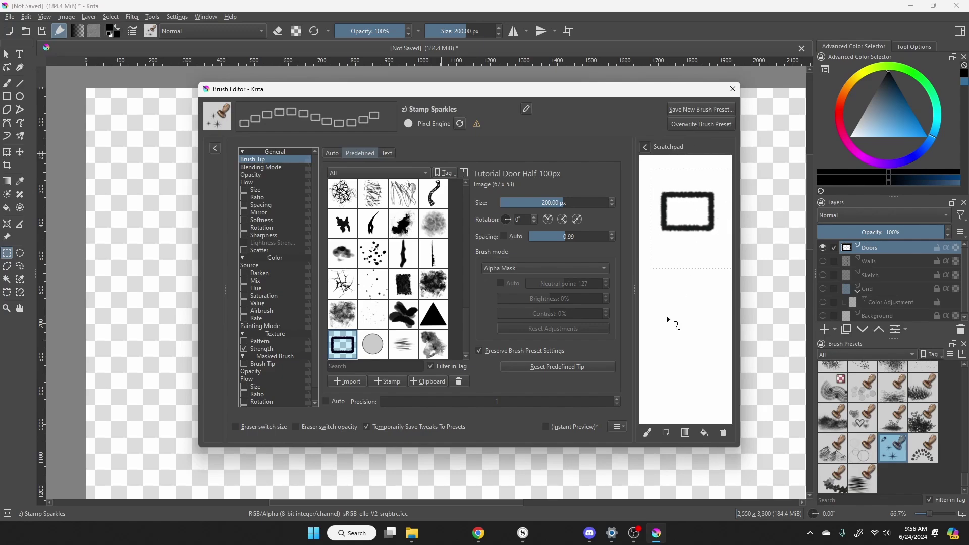
{"action": "left_click", "coordinate": [688, 110]}
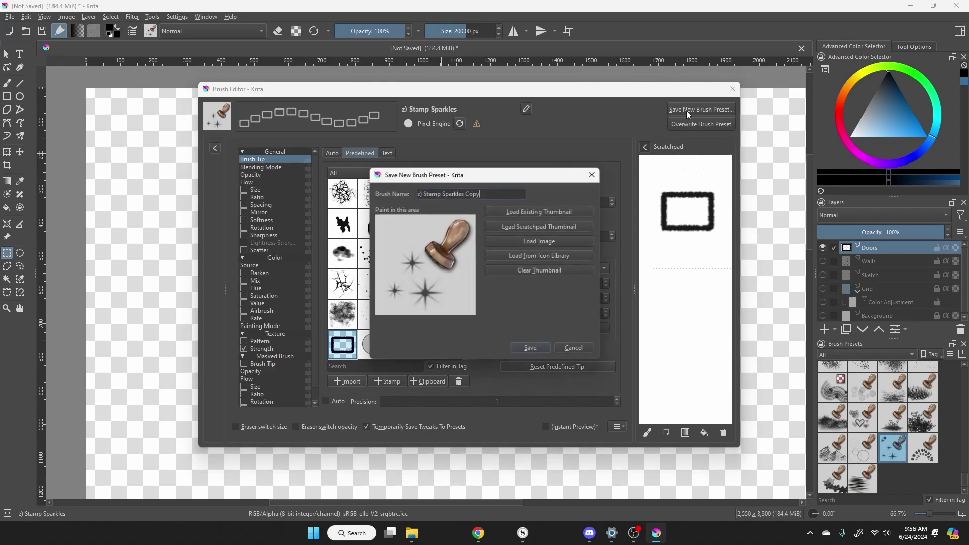
{"action": "left_click", "coordinate": [506, 231]}
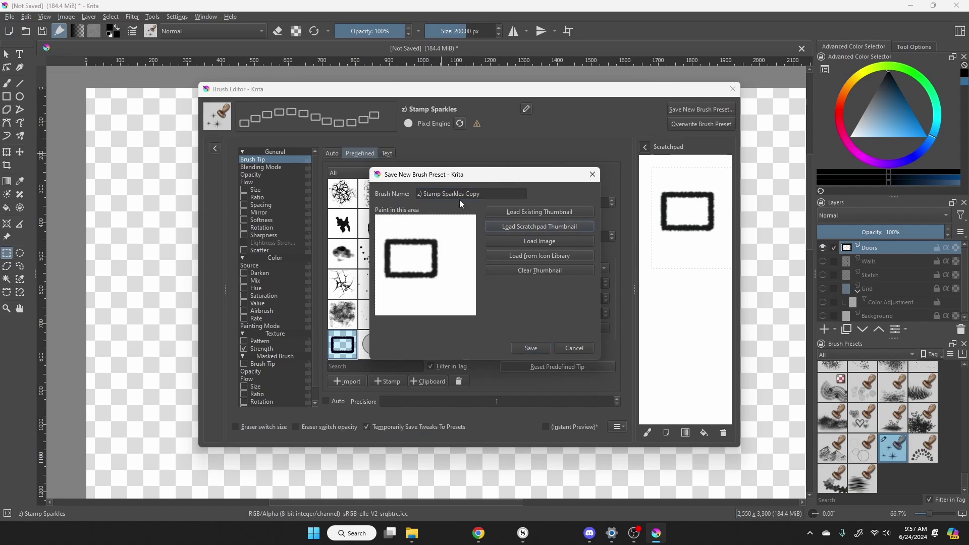
{"action": "left_click_drag", "start_coordinate": [485, 195], "coordinate": [418, 197]}
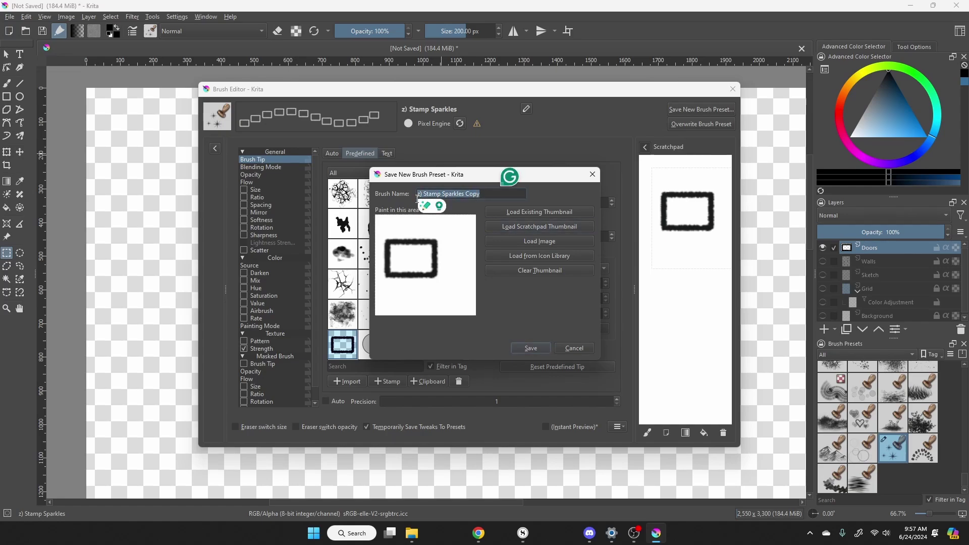
{"action": "type", "text": "Tutorial Door Half"}
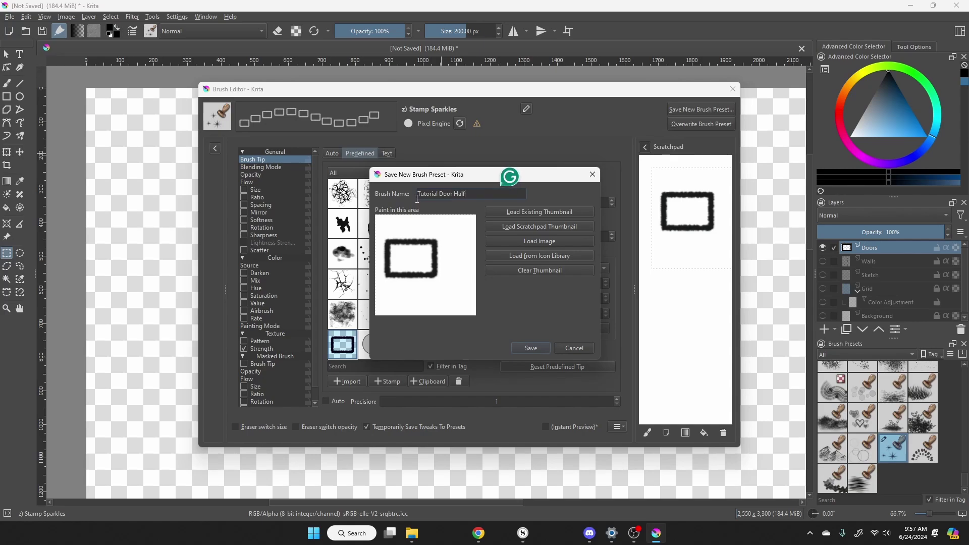
{"action": "type", "text": " 100 px"}
{"action": "left_click", "coordinate": [529, 347]}
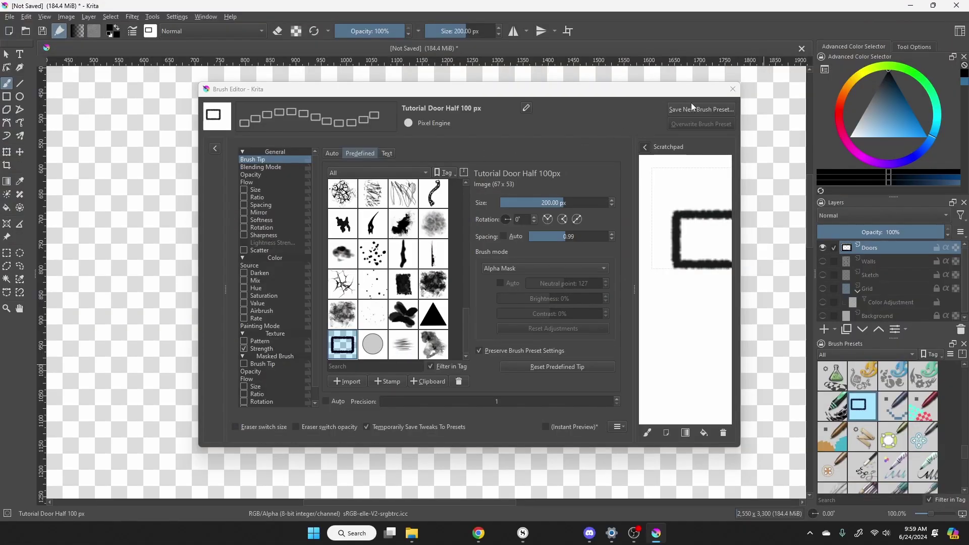
Close the brush editor and show the Walls, Sketch, Grid, Color Adjustment and Background layers again.
{"action": "left_click", "coordinate": [732, 89]}
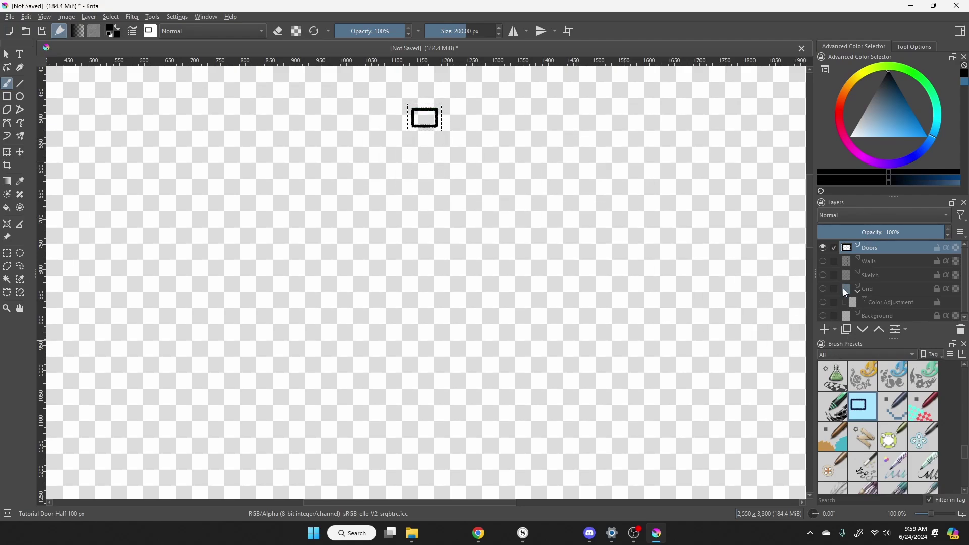
{"action": "left_click", "coordinate": [823, 261]}
{"action": "left_click", "coordinate": [822, 275]}
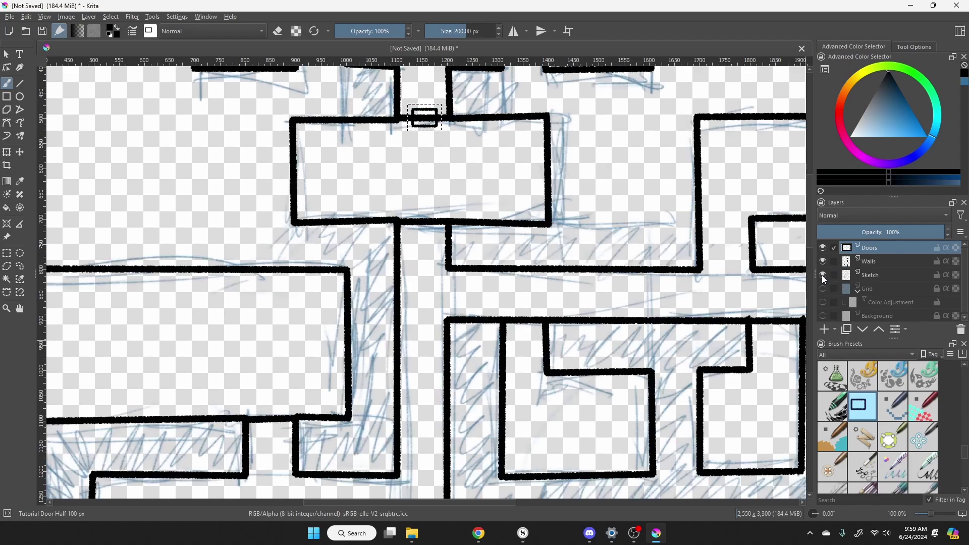
{"action": "left_click", "coordinate": [822, 289]}
{"action": "left_click", "coordinate": [823, 302]}
{"action": "left_click", "coordinate": [822, 316]}
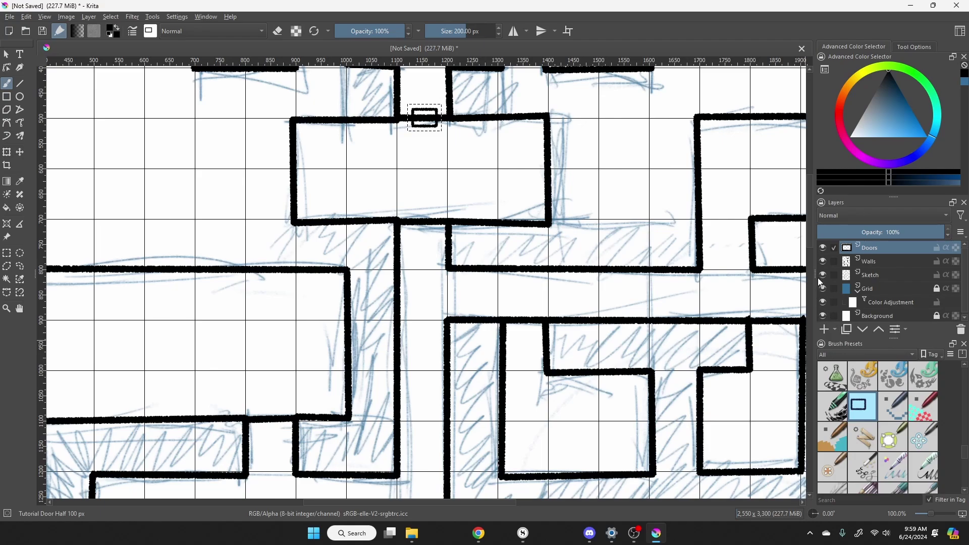
Clear the selection around the stamped door and choose the Ink-4 Pen Rough brush preset.
{"action": "mouse_move", "coordinate": [824, 249]}
{"action": "left_click", "coordinate": [111, 17]}
{"action": "left_click", "coordinate": [124, 38]}
{"action": "scroll", "coordinate": [922, 424], "scroll_direction": "down", "scroll_amount": 2}
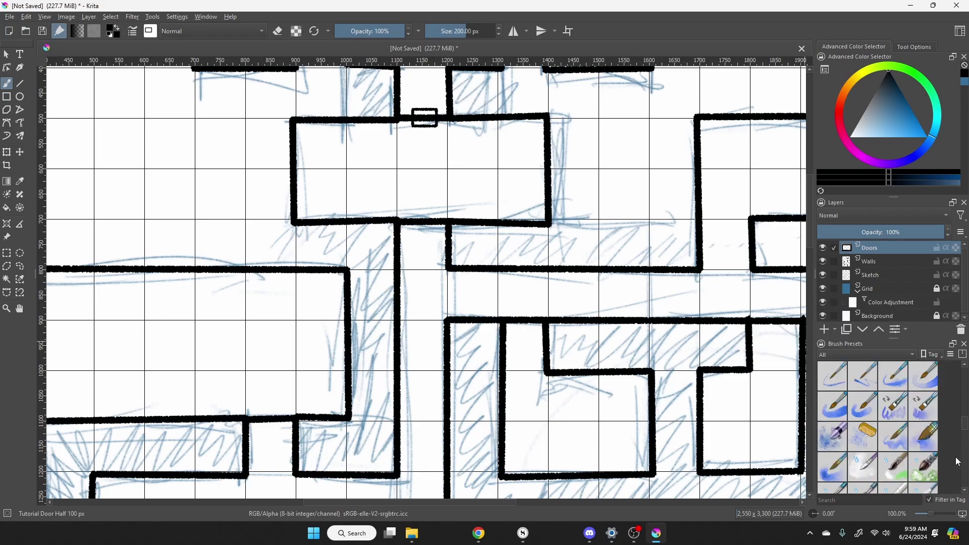
{"action": "scroll", "coordinate": [932, 432], "scroll_direction": "up", "scroll_amount": 2}
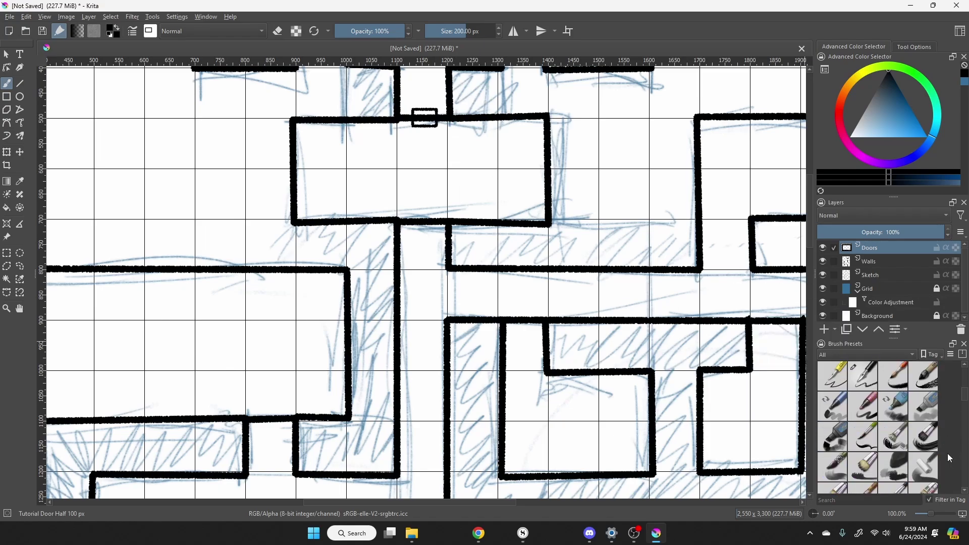
{"action": "left_click", "coordinate": [870, 386]}
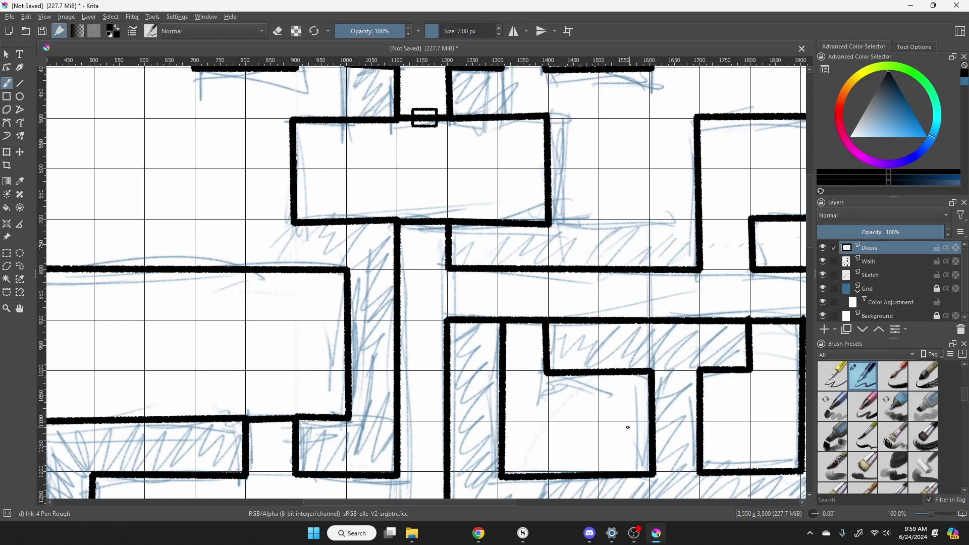
Set the brush size to 10 px and ink an S over the first sketched secret-door mark on the Doors layer.
{"action": "left_click_drag", "start_coordinate": [529, 429], "coordinate": [442, 130]}
{"action": "left_click_drag", "start_coordinate": [498, 262], "coordinate": [438, 301]}
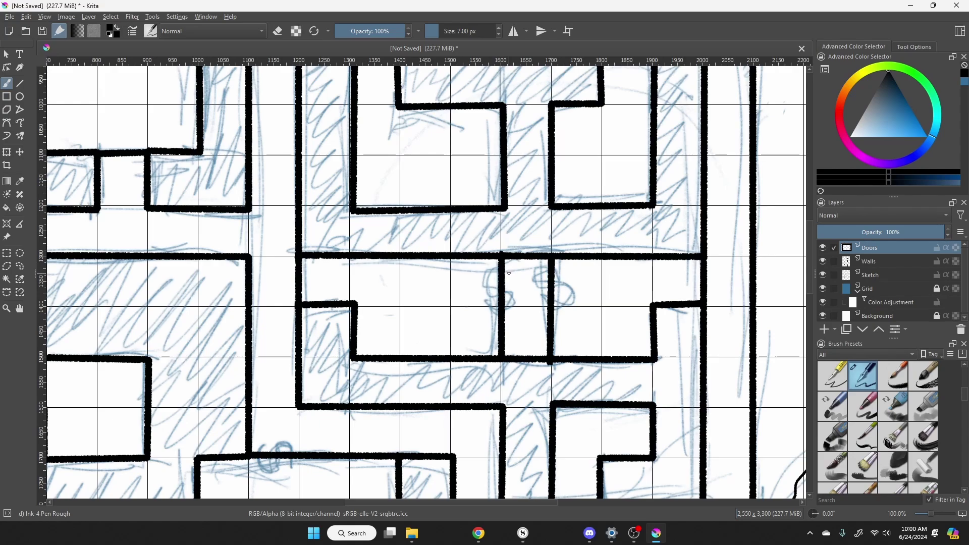
{"action": "mouse_move", "coordinate": [509, 273]}
{"action": "left_mouse_down"}
{"action": "mouse_move", "coordinate": [496, 270]}
{"action": "mouse_move", "coordinate": [494, 280]}
{"action": "left_mouse_up"}
{"action": "key", "text": "ctrl+z"}
{"action": "left_click", "coordinate": [498, 29]}
{"action": "left_click", "coordinate": [498, 29]}
{"action": "left_click", "coordinate": [499, 29]}
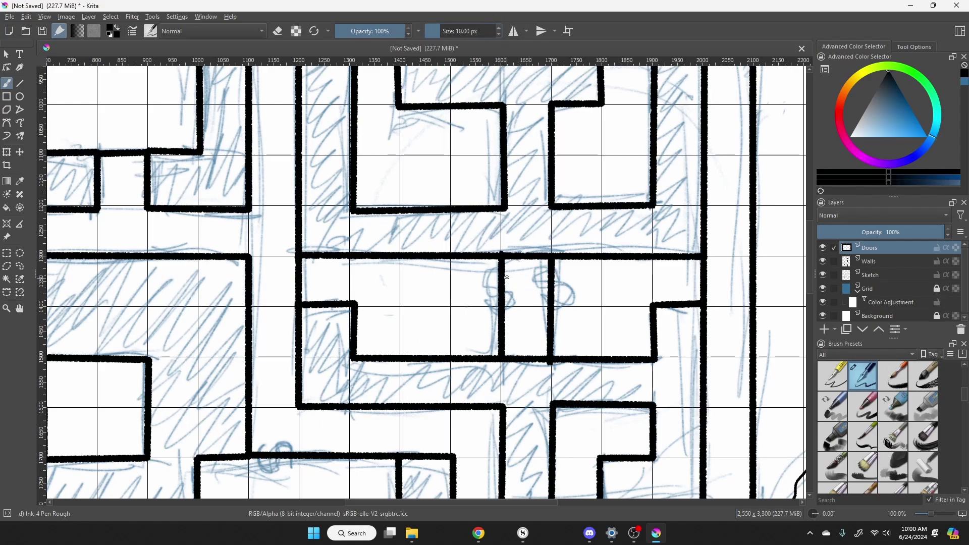
{"action": "mouse_move", "coordinate": [510, 274]}
{"action": "left_mouse_down"}
{"action": "mouse_move", "coordinate": [493, 275]}
{"action": "mouse_move", "coordinate": [510, 299]}
{"action": "mouse_move", "coordinate": [493, 297]}
{"action": "left_mouse_up"}
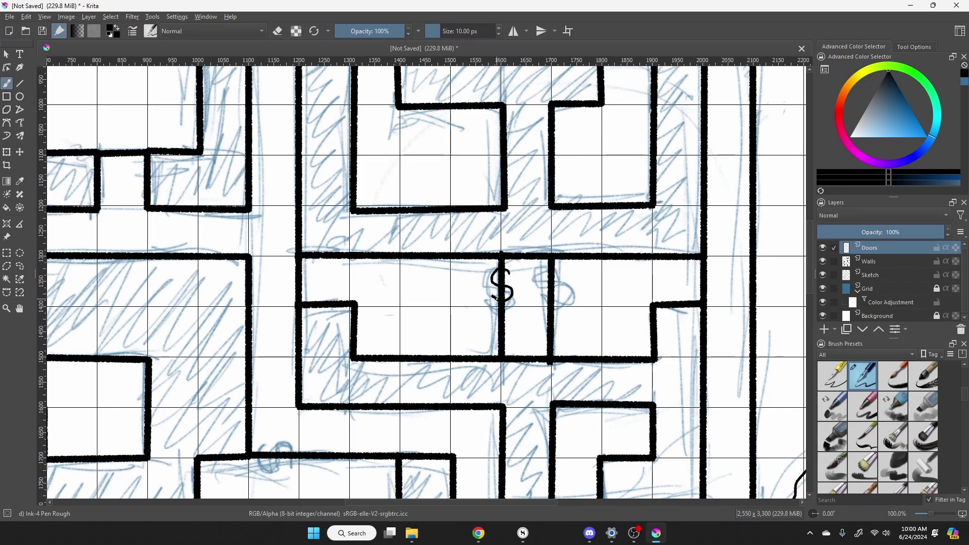
Check the available brush smoothing modes and keep Stabilizer selected.
{"action": "left_click", "coordinate": [903, 46]}
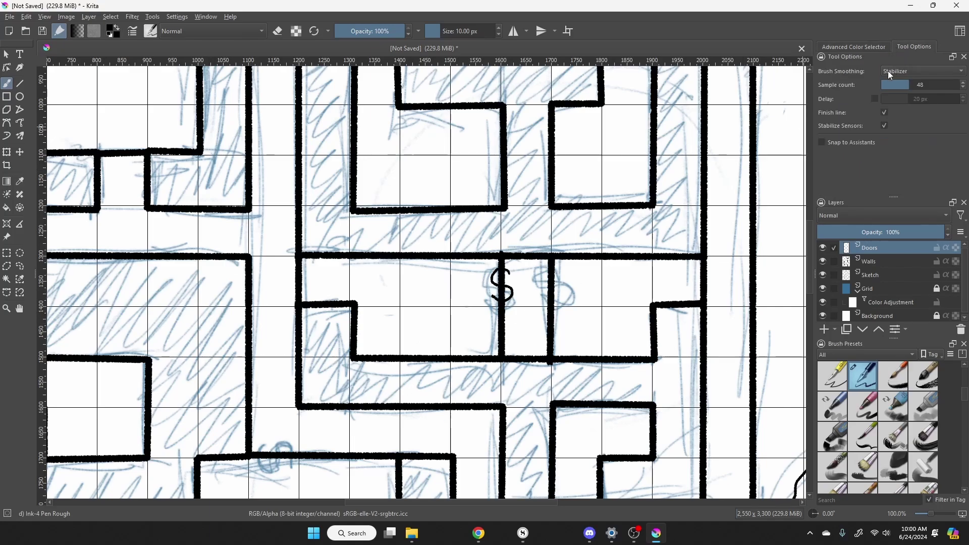
{"action": "left_click", "coordinate": [908, 72]}
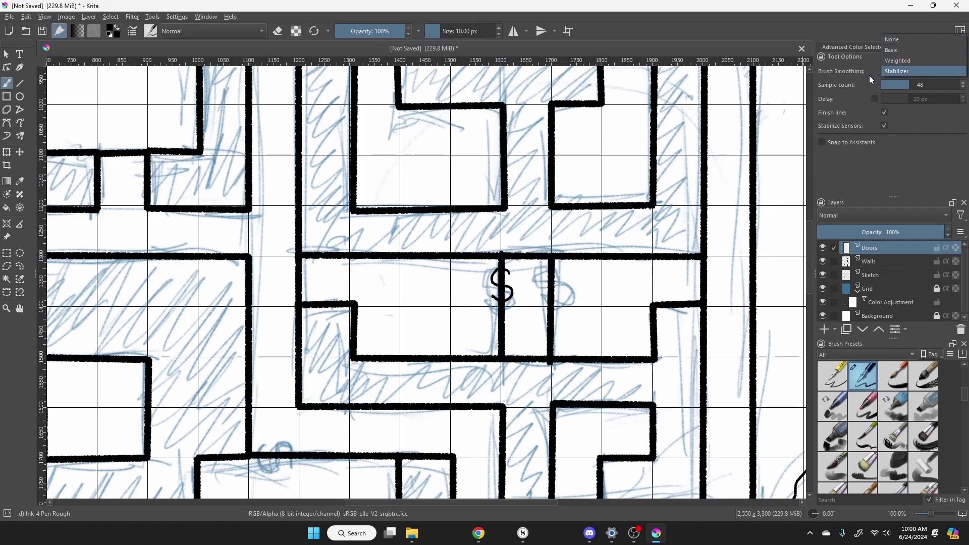
{"action": "left_click", "coordinate": [869, 76]}
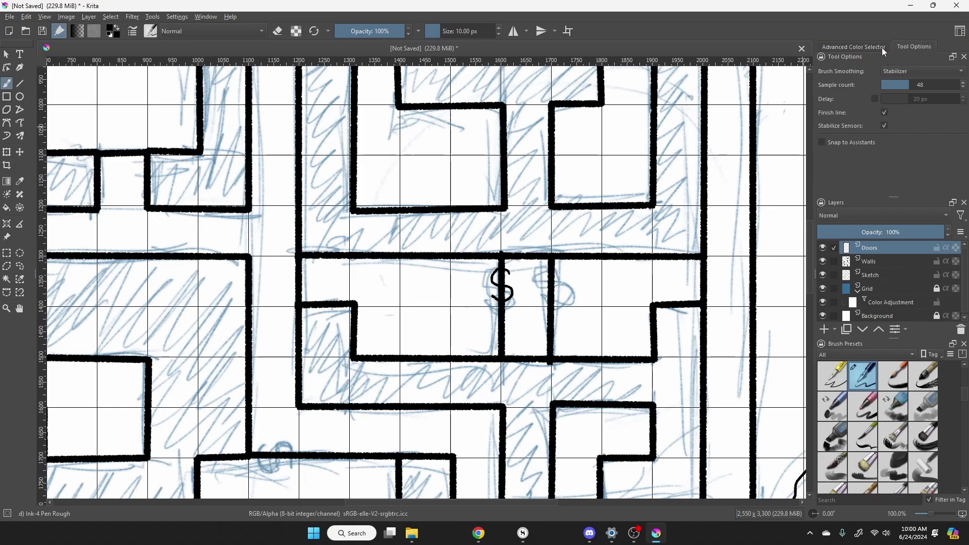
{"action": "left_click", "coordinate": [927, 73]}
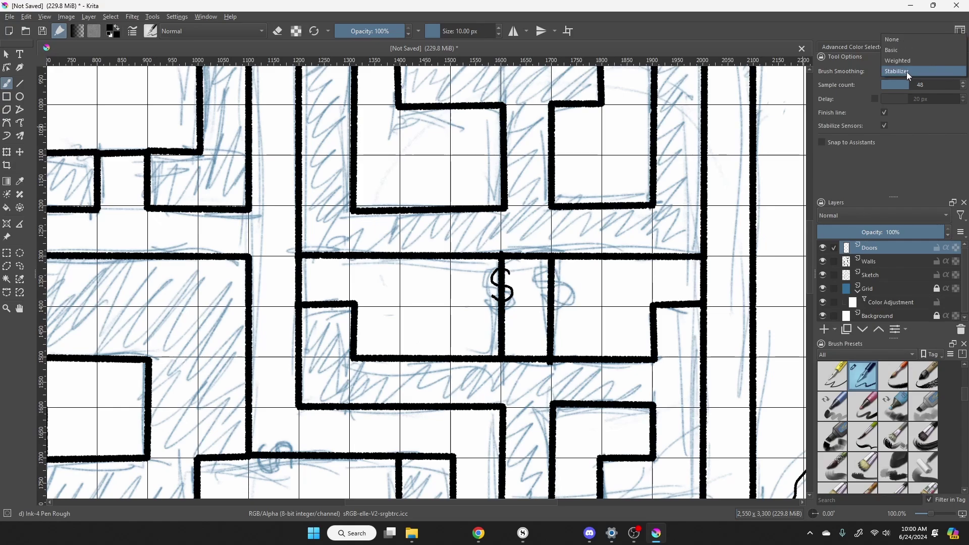
{"action": "left_click", "coordinate": [907, 72]}
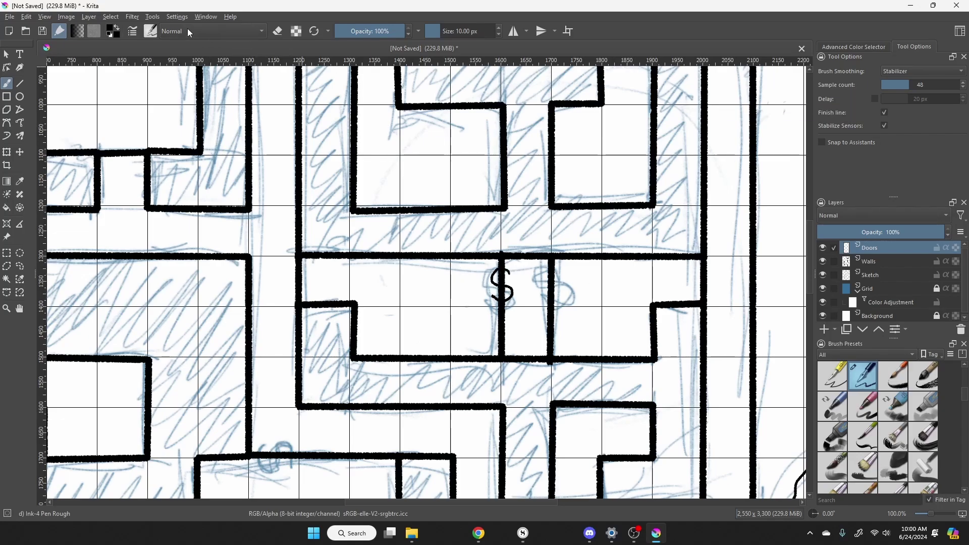
Review the brush cursor icon choices in the general preferences and keep Small Circle.
{"action": "left_click", "coordinate": [173, 17]}
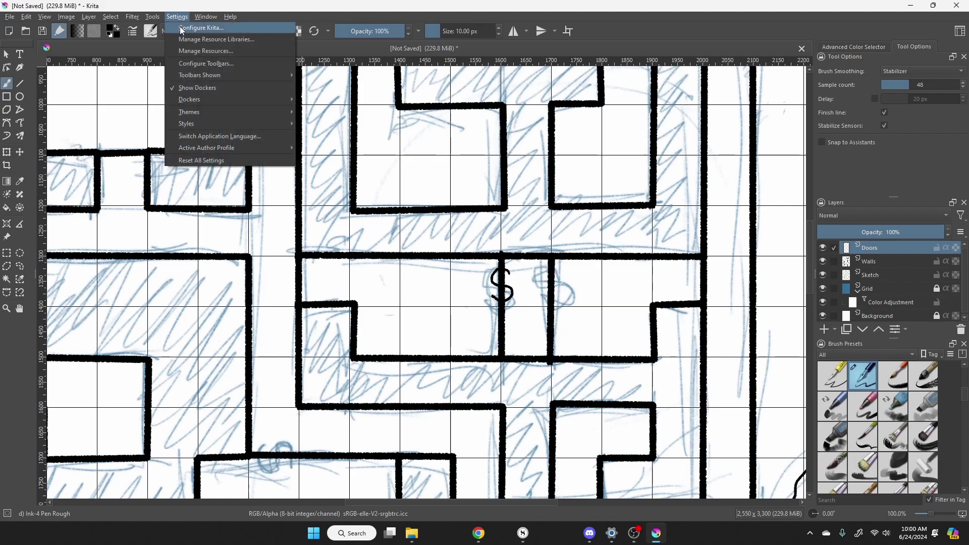
{"action": "left_click", "coordinate": [180, 26]}
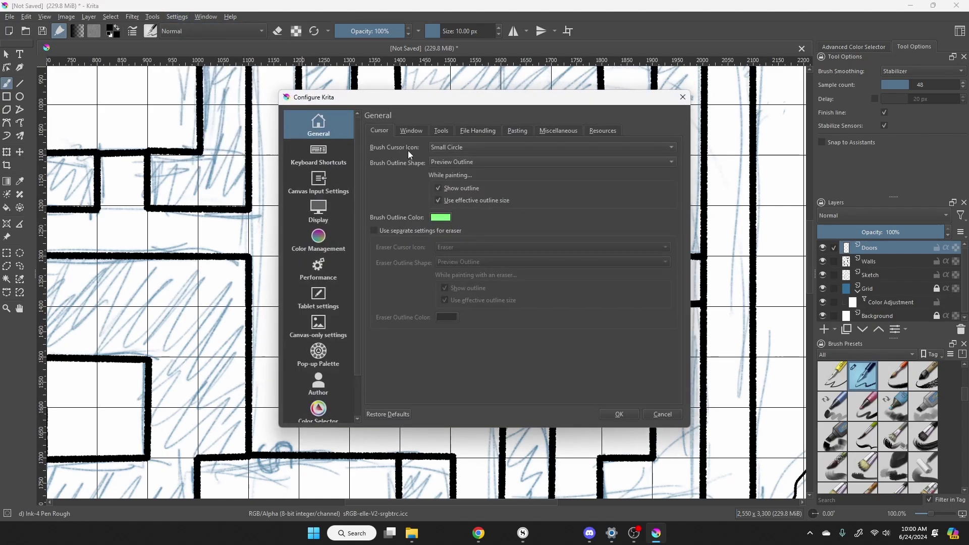
{"action": "left_click", "coordinate": [453, 148]}
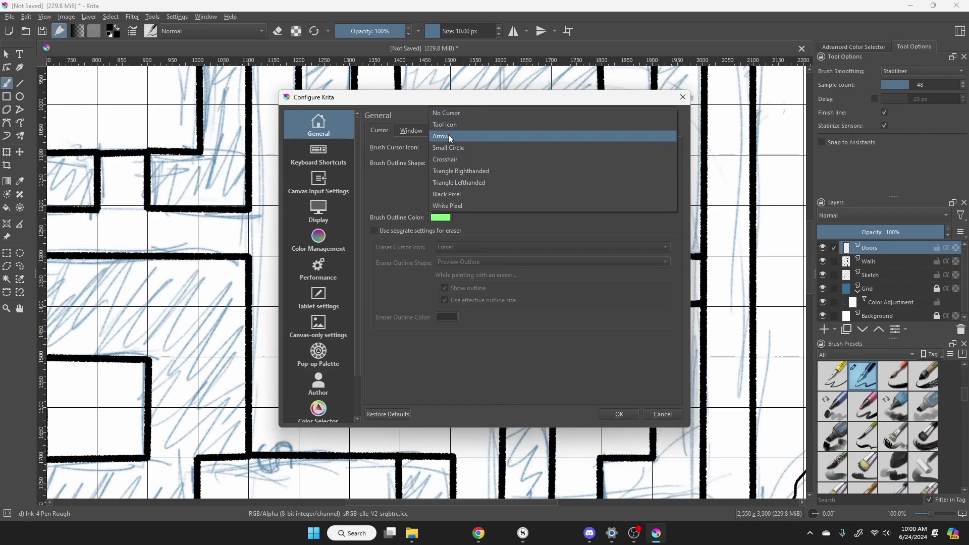
{"action": "left_click", "coordinate": [452, 150]}
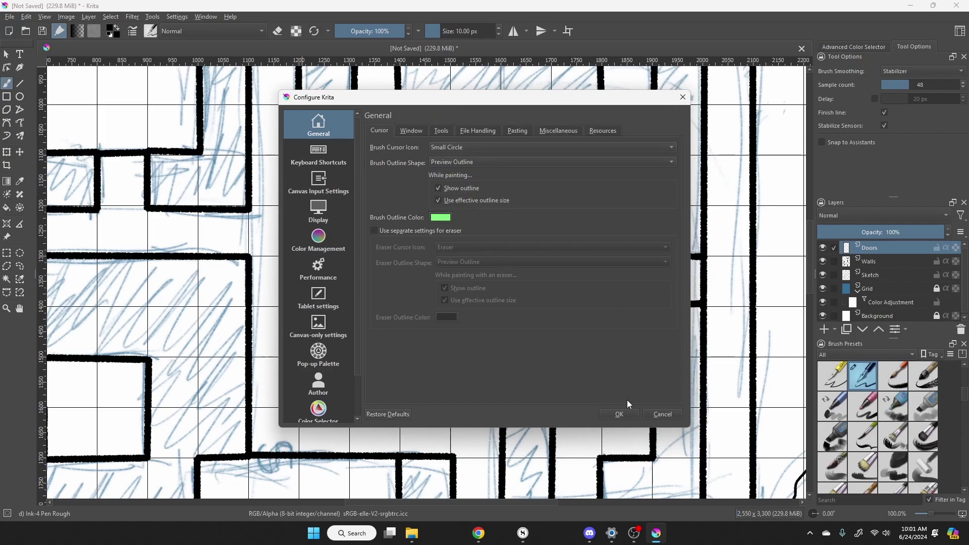
{"action": "left_click", "coordinate": [619, 414]}
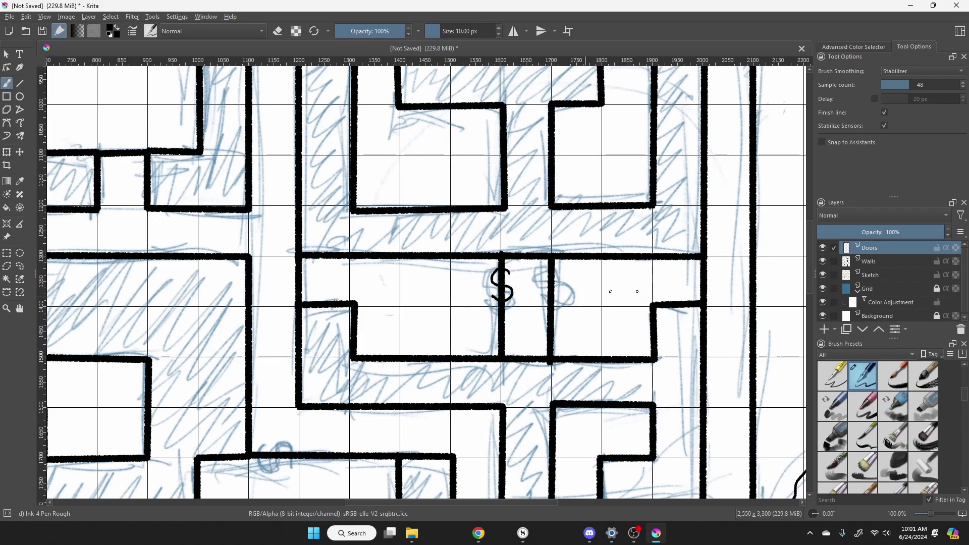
Hide every layer except Doors and make a rectangular selection of about 61 × 82 px around the inked S.
{"action": "left_click", "coordinate": [823, 261]}
{"action": "left_click", "coordinate": [823, 274]}
{"action": "left_click", "coordinate": [822, 288]}
{"action": "left_click", "coordinate": [823, 301]}
{"action": "left_click", "coordinate": [823, 316]}
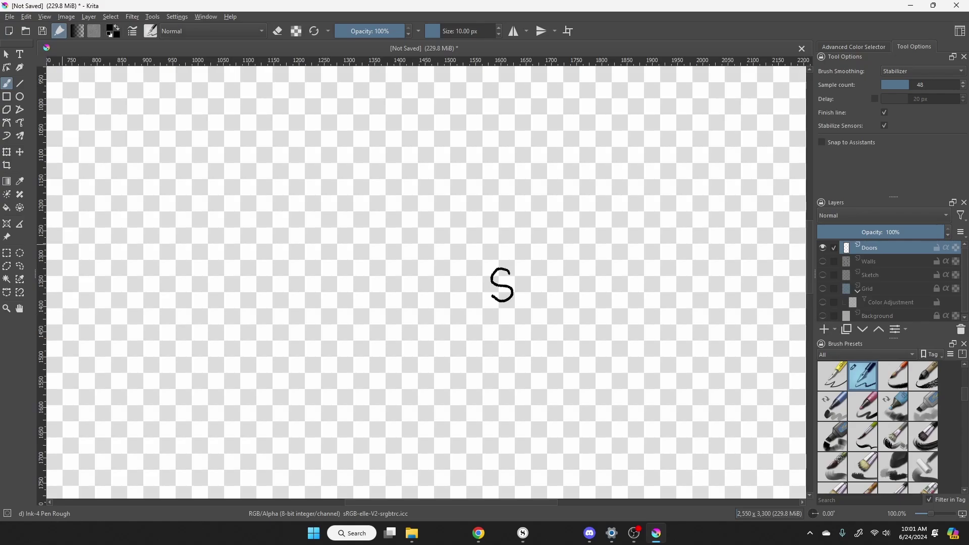
{"action": "left_click", "coordinate": [7, 252]}
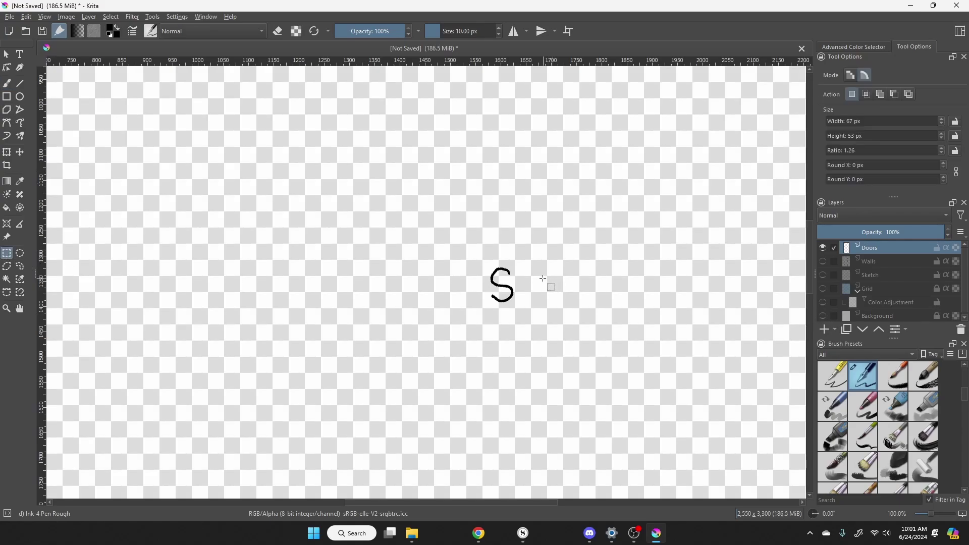
{"action": "left_click_drag", "start_coordinate": [486, 264], "coordinate": [518, 307]}
Using the Stamp Sparkles preset, create a stamp brush tip from the selected S named Secret Door Half 100px.
{"action": "scroll", "coordinate": [878, 434], "scroll_direction": "down", "scroll_amount": 15}
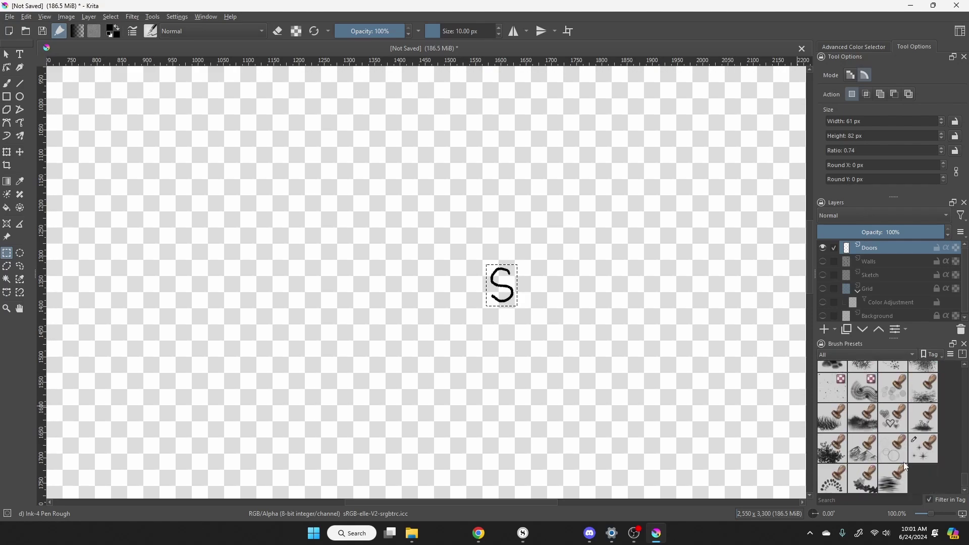
{"action": "left_click", "coordinate": [919, 454]}
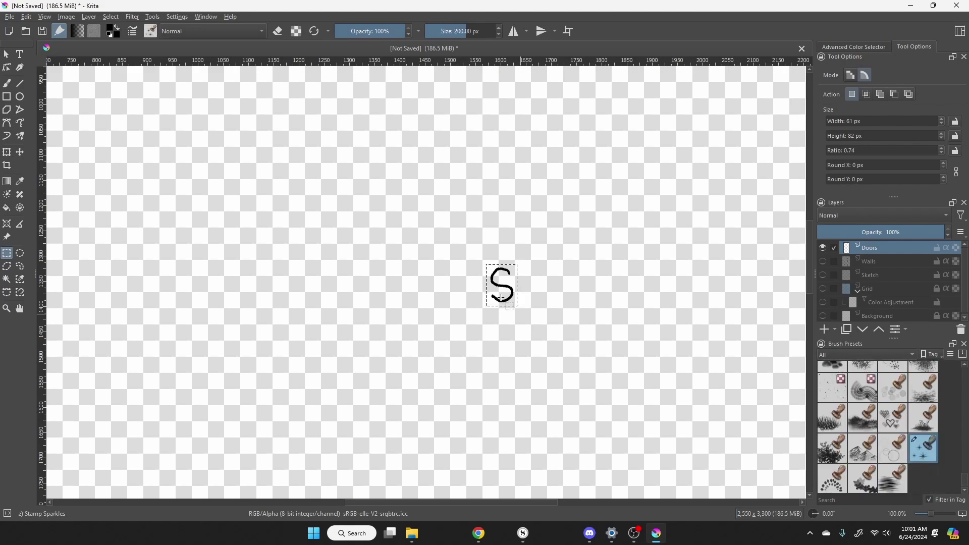
{"action": "left_click", "coordinate": [131, 32]}
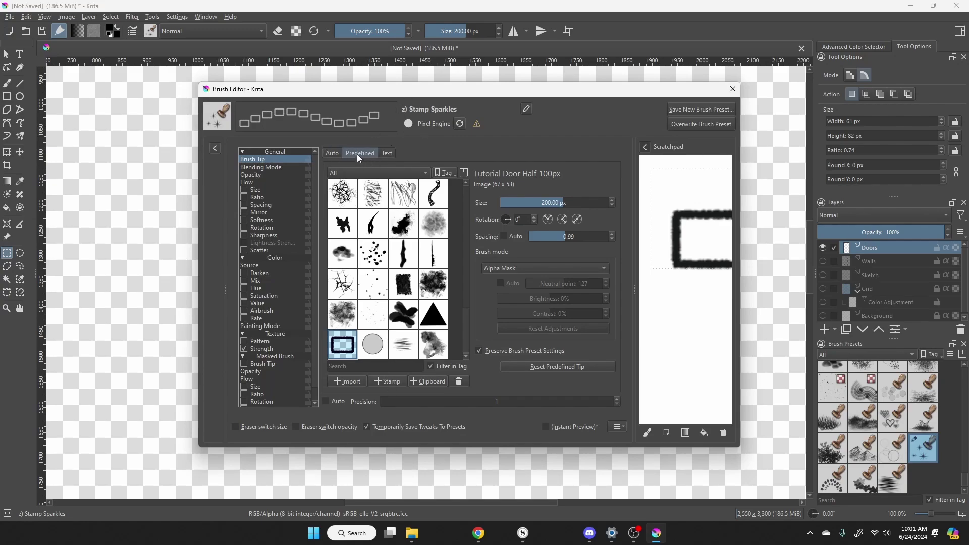
{"action": "left_click", "coordinate": [397, 381]}
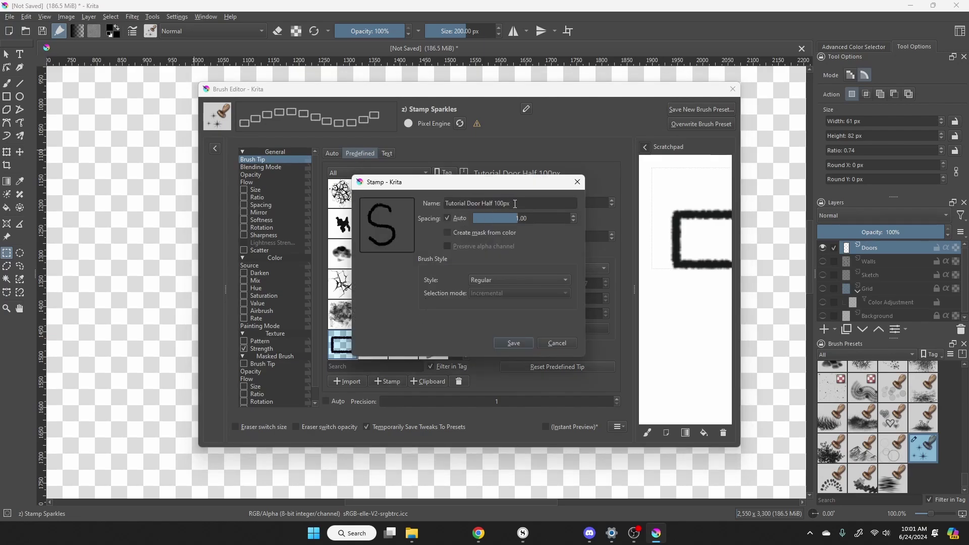
{"action": "left_click_drag", "start_coordinate": [514, 203], "coordinate": [445, 203]}
{"action": "left_click", "coordinate": [481, 204]}
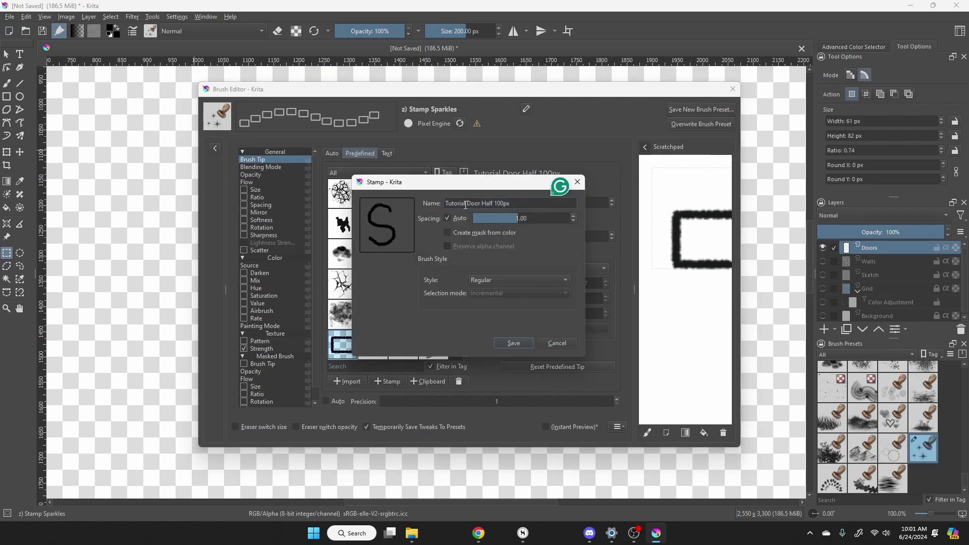
{"action": "left_click_drag", "start_coordinate": [467, 203], "coordinate": [443, 202]}
{"action": "type", "text": "Secret"}
{"action": "left_click", "coordinate": [513, 343]}
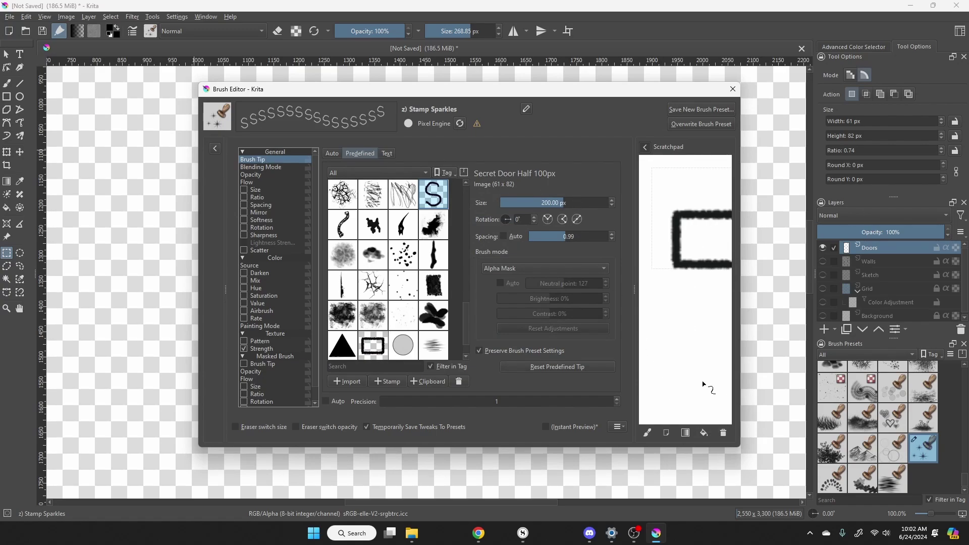
Clear the scratchpad, reduce the brush size to 58.64 px and stamp five S marks on the scratchpad.
{"action": "left_click", "coordinate": [724, 433]}
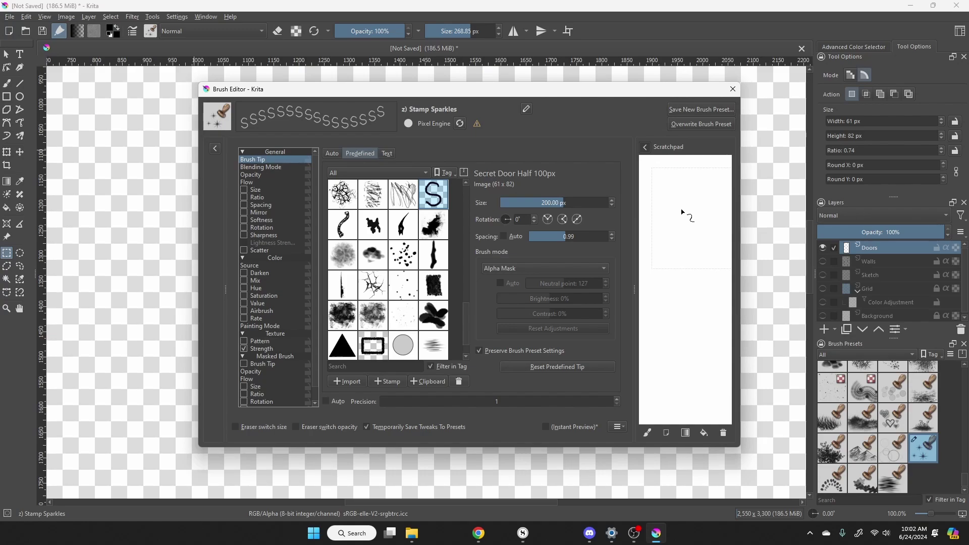
{"action": "left_click_drag", "start_coordinate": [649, 260], "coordinate": [706, 168]}
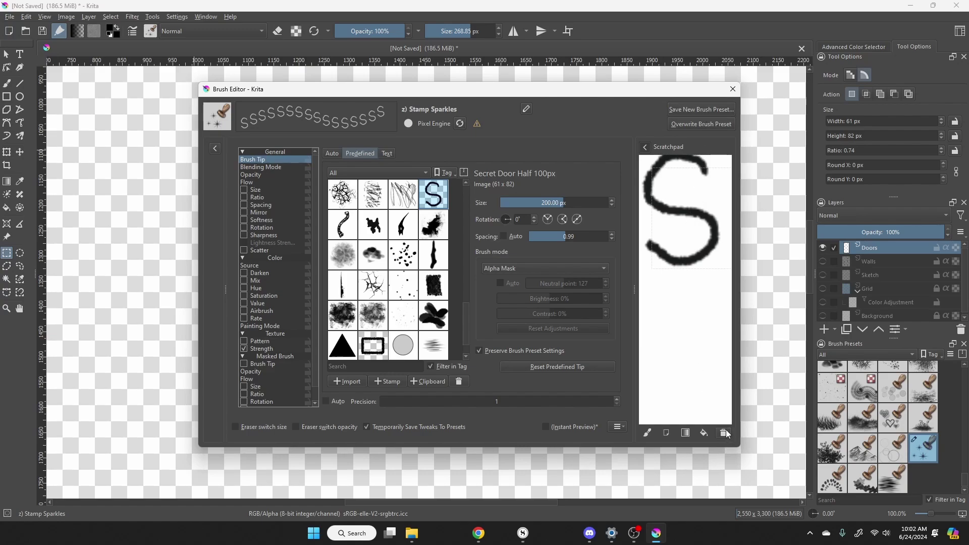
{"action": "left_click", "coordinate": [723, 433]}
{"action": "left_click", "coordinate": [453, 31]}
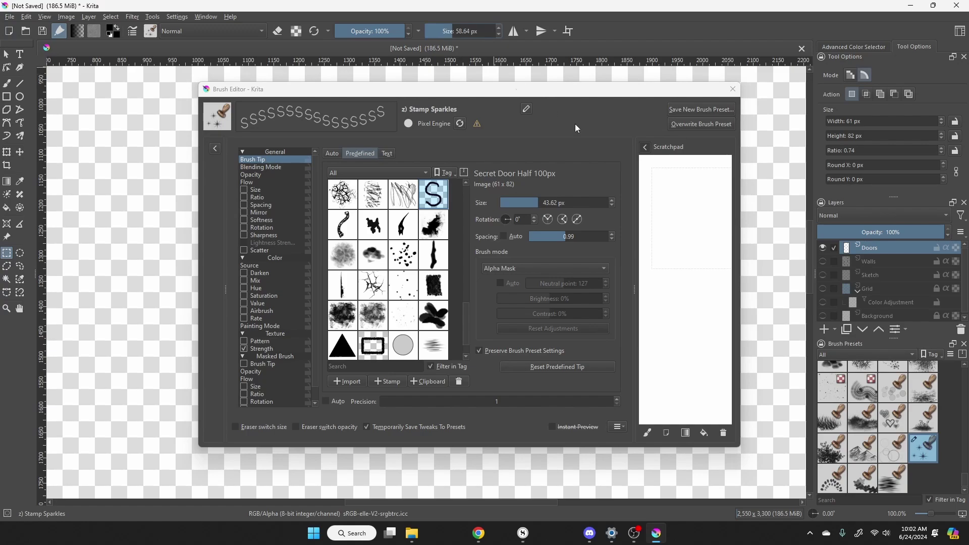
{"action": "left_click", "coordinate": [686, 216]}
{"action": "left_click", "coordinate": [702, 237]}
{"action": "left_click", "coordinate": [661, 180]}
{"action": "left_click", "coordinate": [709, 188]}
{"action": "left_click", "coordinate": [669, 240]}
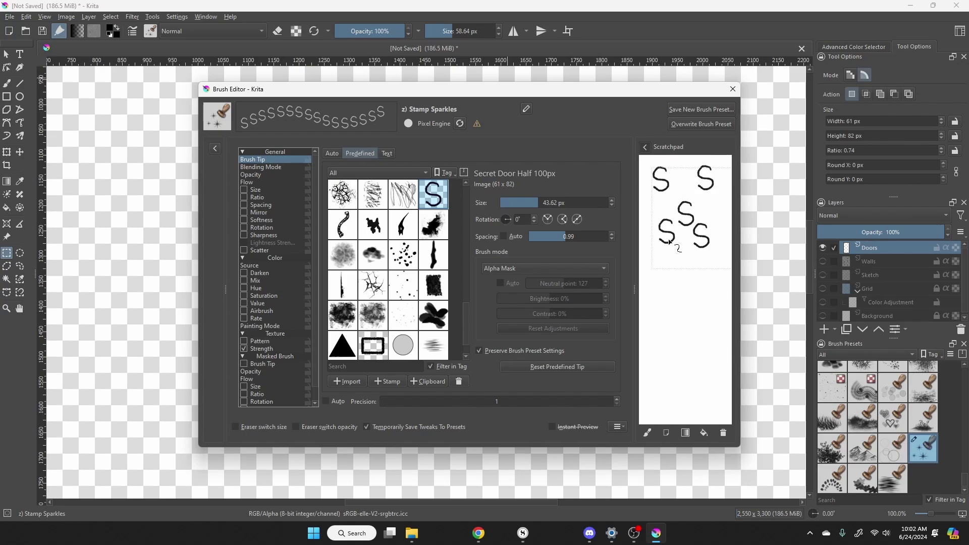
Save a new brush preset named Secret Door Half 100px with the scratchpad thumbnail.
{"action": "left_click", "coordinate": [696, 109]}
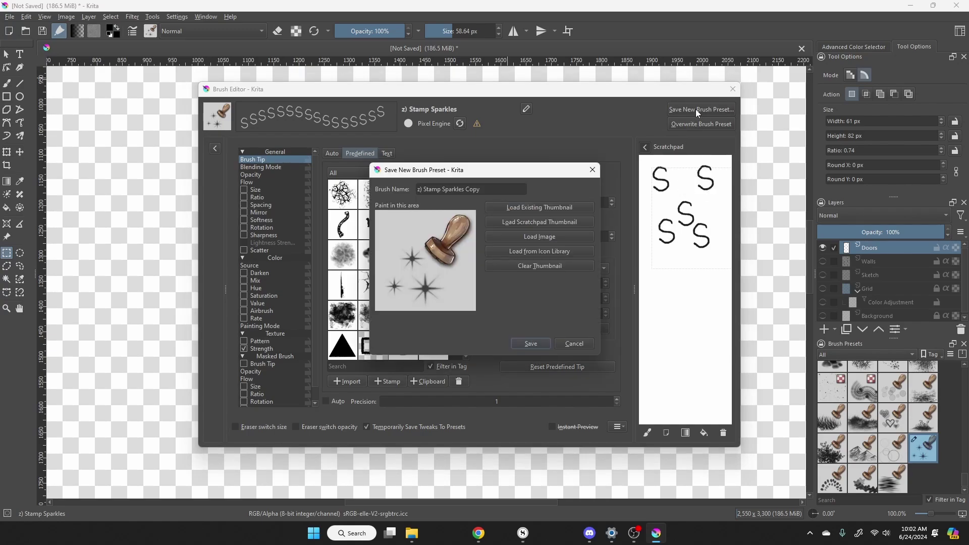
{"action": "left_click_drag", "start_coordinate": [480, 188], "coordinate": [399, 185]}
{"action": "type", "text": "S"}
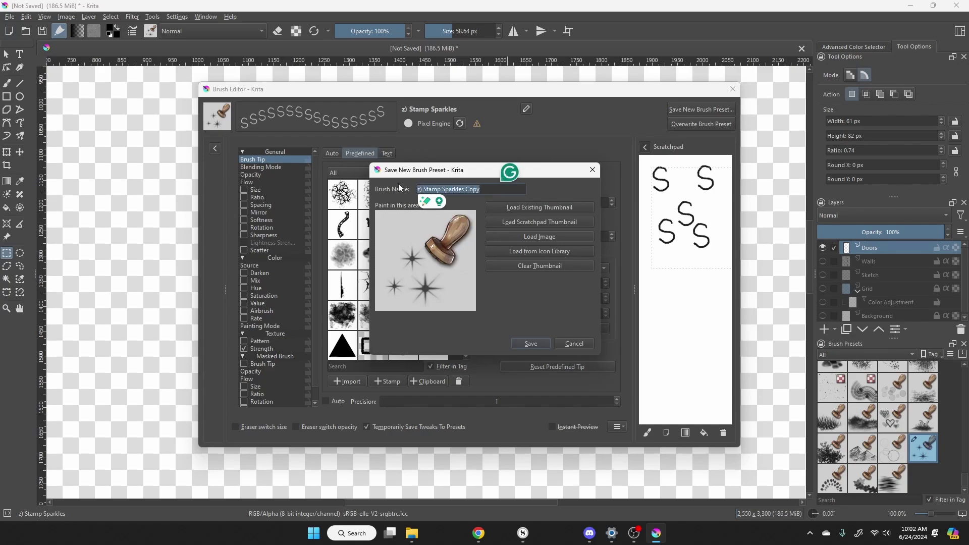
{"action": "type", "text": "ecret "}
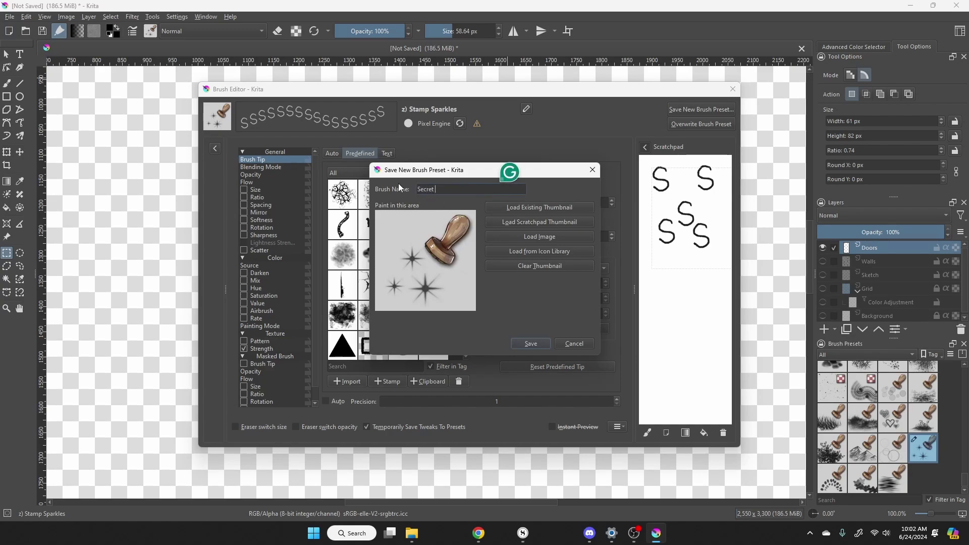
{"action": "type", "text": "Door Half 100px"}
{"action": "left_click", "coordinate": [519, 222]}
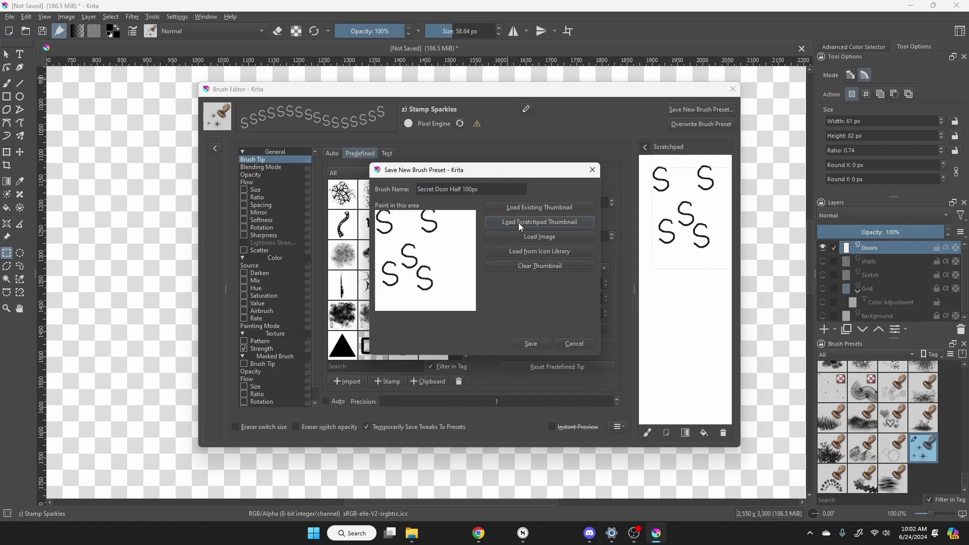
{"action": "left_click", "coordinate": [537, 341]}
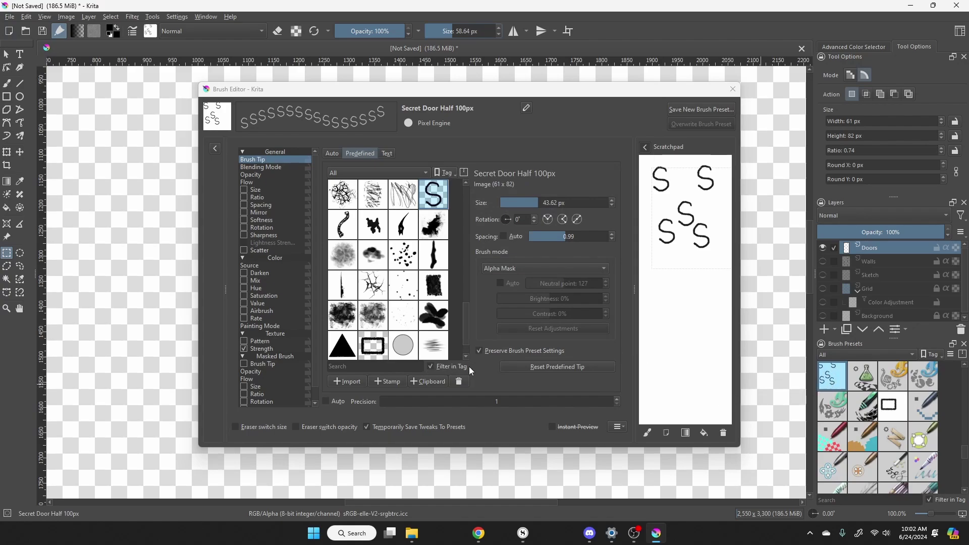
Close the brush editor and make the Walls, Sketch, Grid, Color Adjustment and Background layers visible again.
{"action": "left_click", "coordinate": [732, 89]}
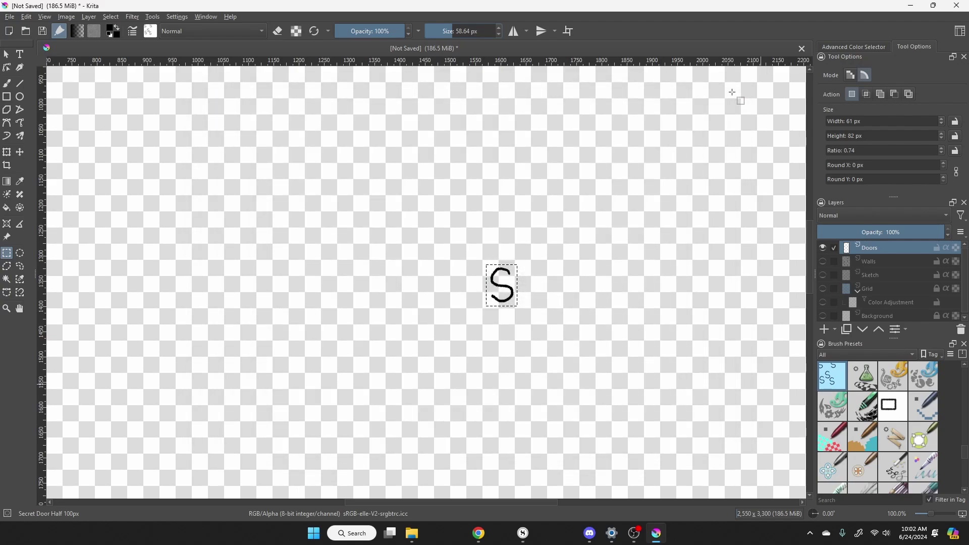
{"action": "left_click", "coordinate": [822, 261]}
{"action": "left_click", "coordinate": [822, 275]}
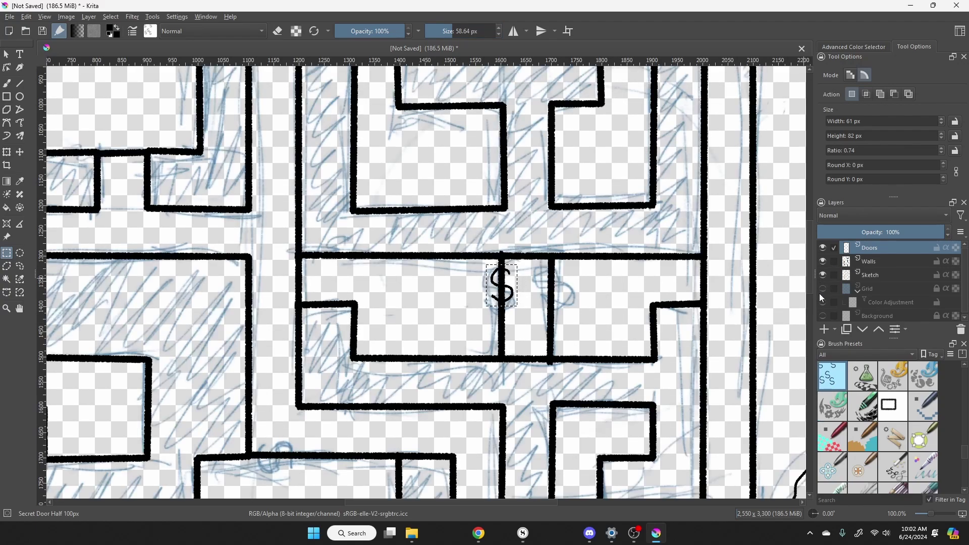
{"action": "left_click", "coordinate": [820, 289]}
{"action": "left_click", "coordinate": [820, 302]}
{"action": "left_click", "coordinate": [822, 315]}
Clear the rectangular selection around the inked S.
{"action": "scroll", "coordinate": [478, 293], "scroll_direction": "down", "scroll_amount": 3}
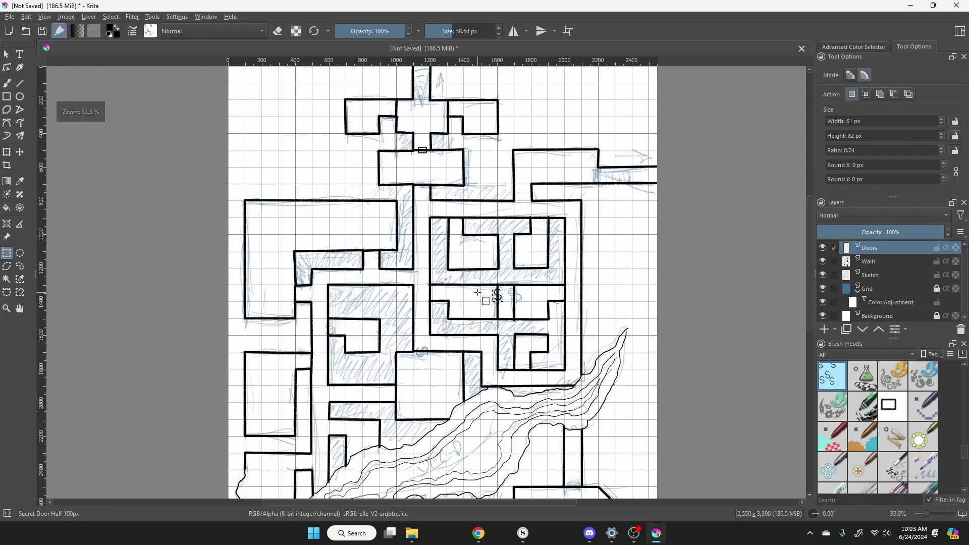
{"action": "left_click", "coordinate": [111, 17]}
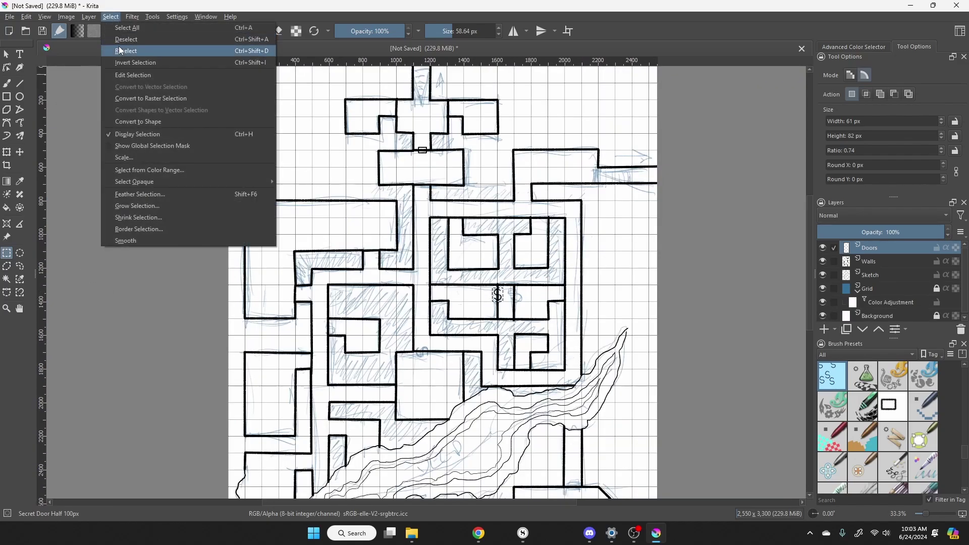
{"action": "left_click", "coordinate": [121, 40]}
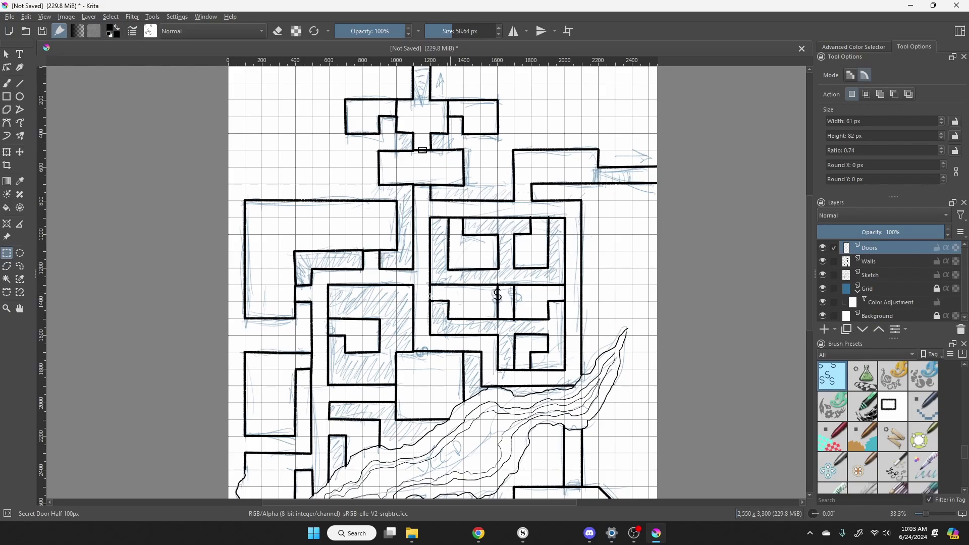
{"action": "scroll", "coordinate": [424, 157], "scroll_direction": "up", "scroll_amount": 1}
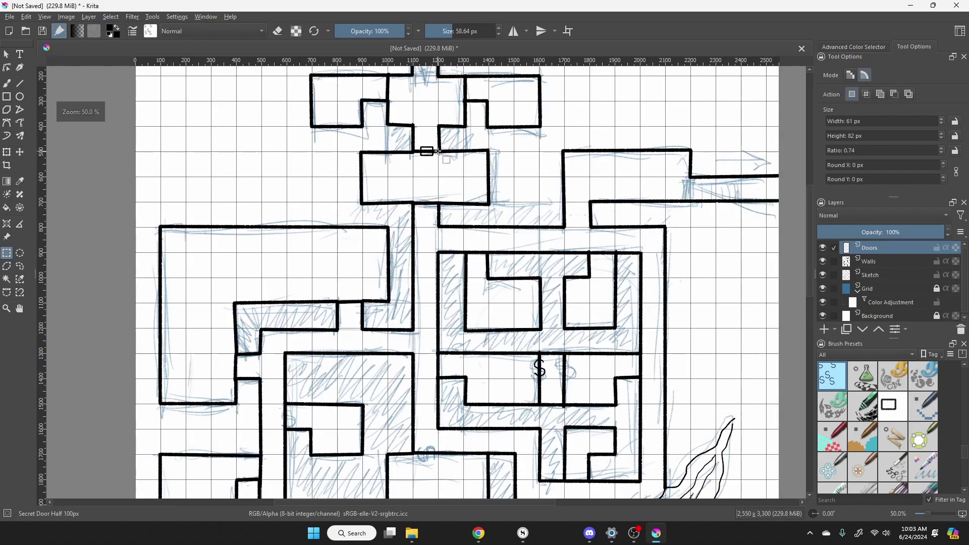
Choose the Tutorial Door Half 100 px preset with the Freehand Brush tool and set the brush size to 60.40 px.
{"action": "left_click", "coordinate": [894, 407]}
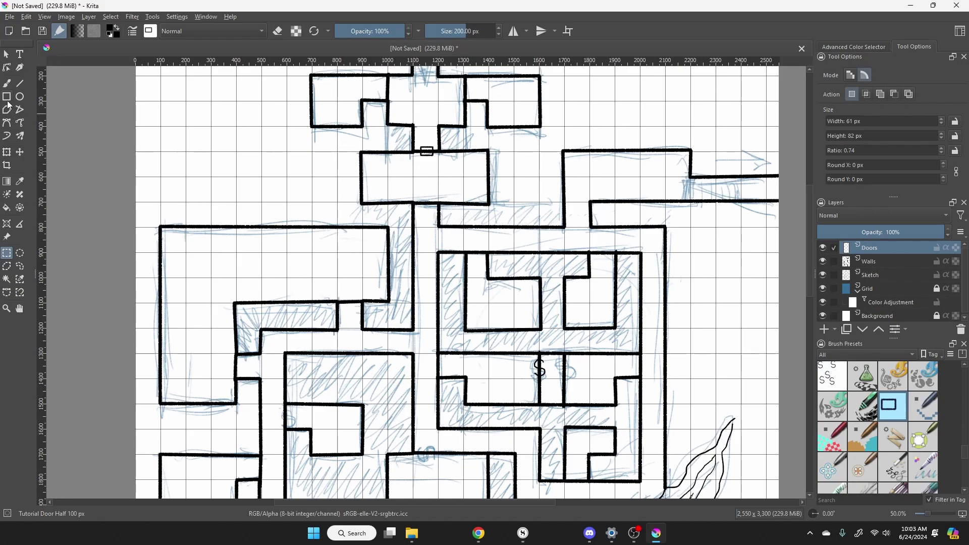
{"action": "left_click", "coordinate": [7, 82]}
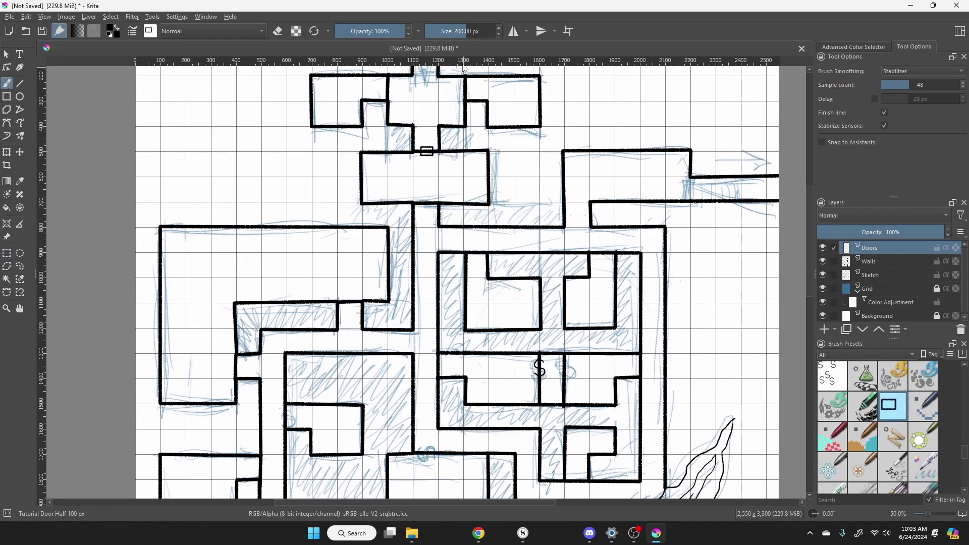
{"action": "left_click", "coordinate": [451, 31]}
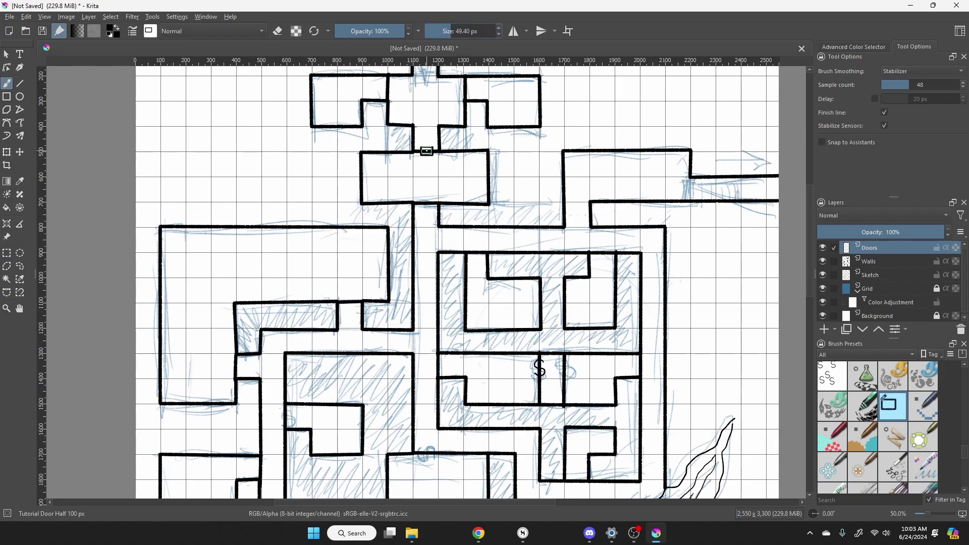
{"action": "left_click", "coordinate": [500, 29]}
{"action": "scroll", "coordinate": [426, 151], "scroll_direction": "up", "scroll_amount": 1}
{"action": "scroll", "coordinate": [426, 151], "scroll_direction": "up", "scroll_amount": 2}
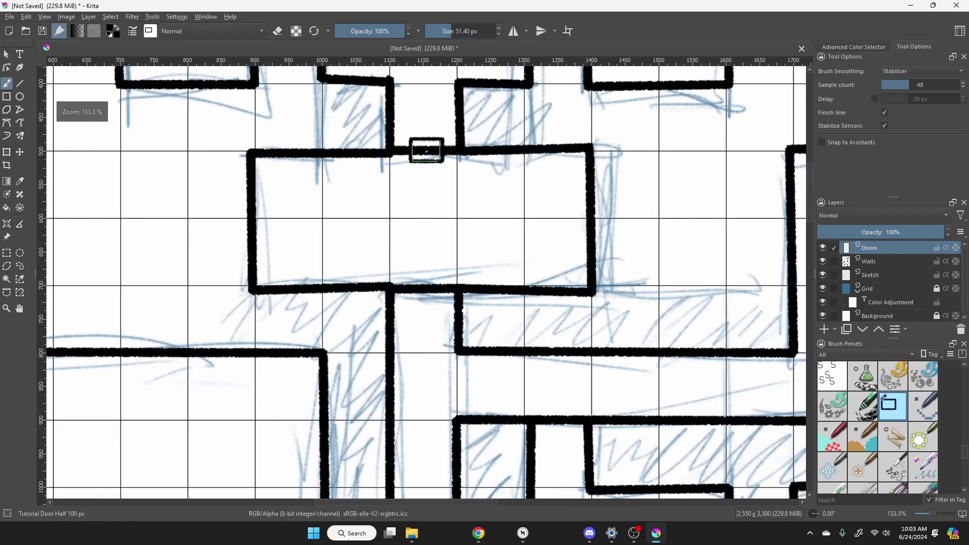
{"action": "left_click", "coordinate": [499, 29]}
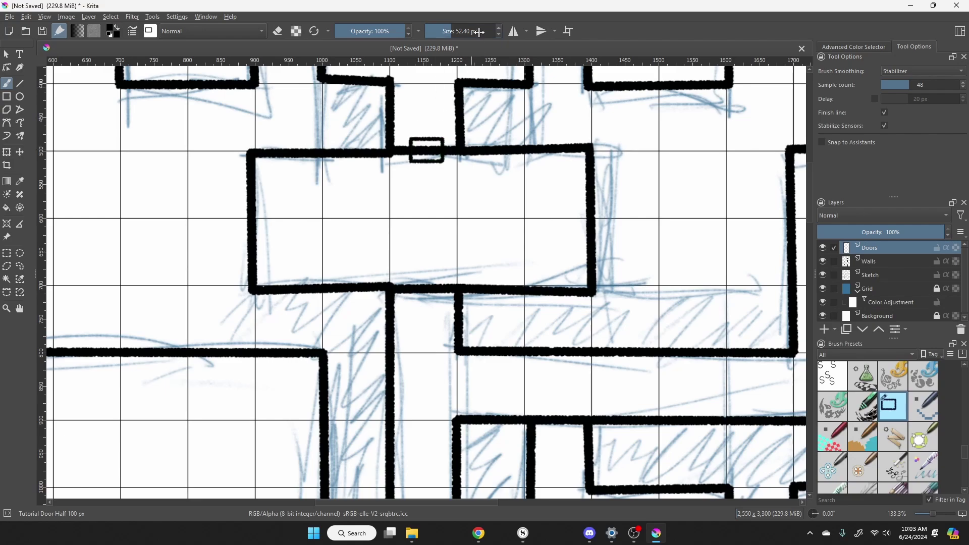
{"action": "left_click", "coordinate": [498, 28]}
{"action": "left_click", "coordinate": [498, 29]}
{"action": "left_click", "coordinate": [498, 29]}
{"action": "left_click", "coordinate": [499, 28]}
Stamp horizontal doors below the upper room, on the large western room, on the central block's outer walls and at the octagonal room's entrance.
{"action": "left_click", "coordinate": [426, 152]}
{"action": "left_click", "coordinate": [425, 290]}
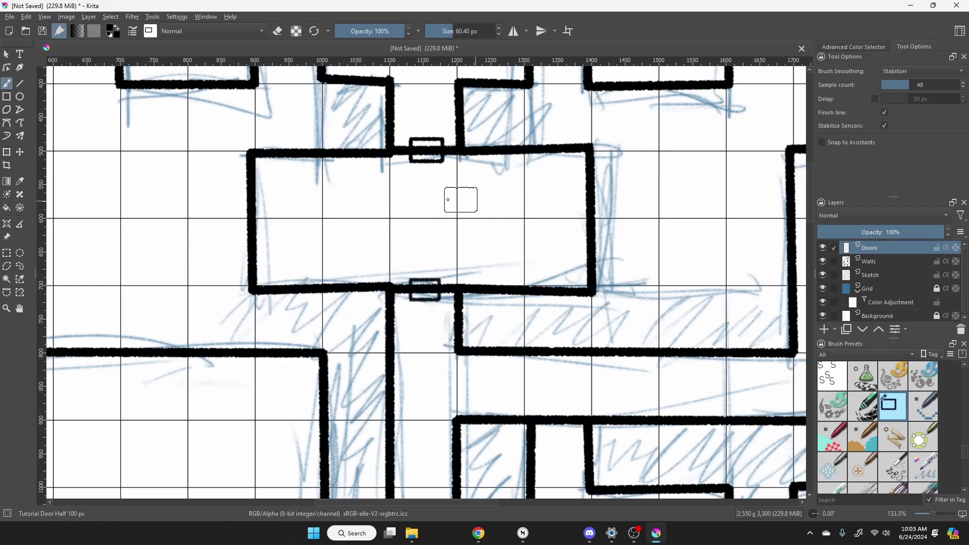
{"action": "scroll", "coordinate": [410, 207], "scroll_direction": "down", "scroll_amount": 2}
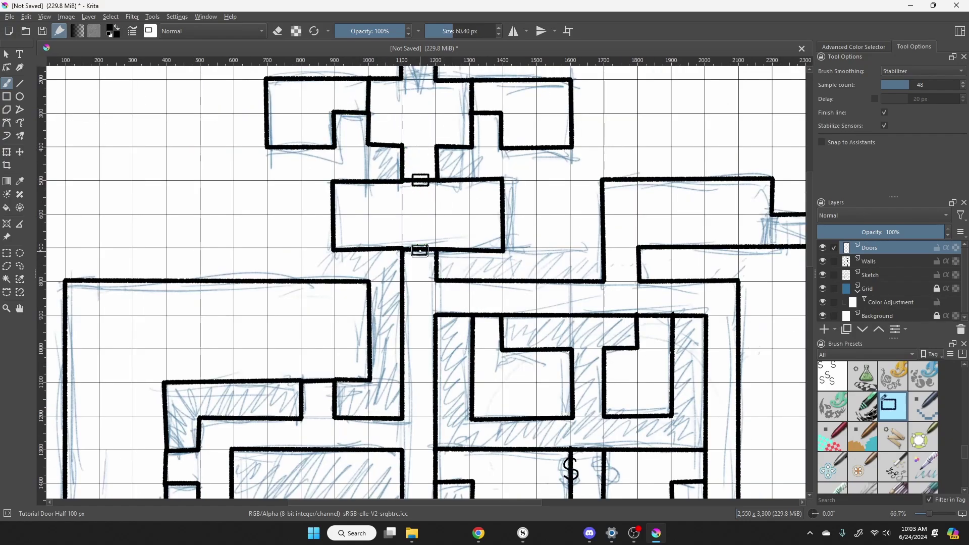
{"action": "scroll", "coordinate": [419, 250], "scroll_direction": "down", "scroll_amount": 1}
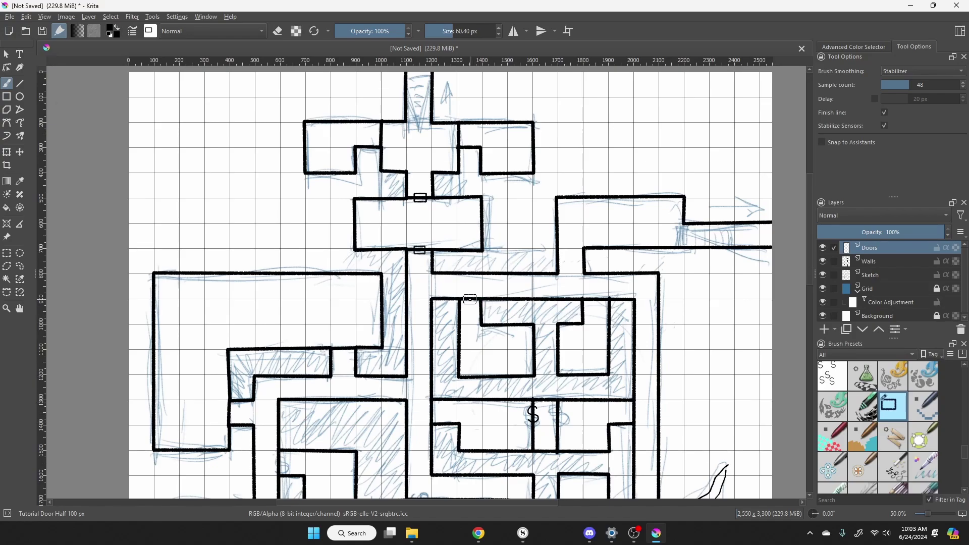
{"action": "left_click", "coordinate": [596, 299]}
{"action": "left_click", "coordinate": [343, 348]}
{"action": "mouse_move", "coordinate": [511, 417]}
{"action": "left_mouse_down"}
{"action": "mouse_move", "coordinate": [486, 328]}
{"action": "mouse_move", "coordinate": [519, 219]}
{"action": "mouse_move", "coordinate": [528, 229]}
{"action": "left_mouse_up"}
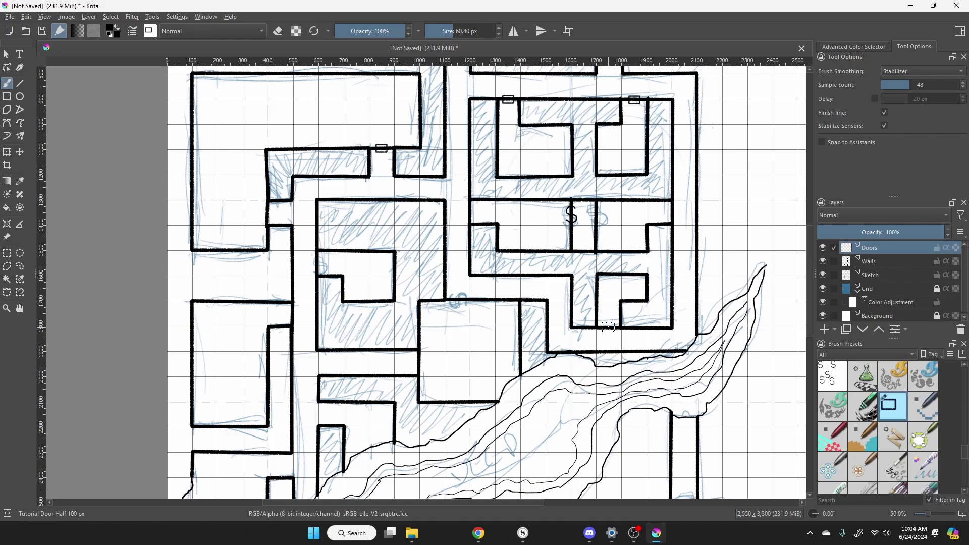
{"action": "left_click", "coordinate": [608, 327]}
{"action": "scroll", "coordinate": [644, 288], "scroll_direction": "down", "scroll_amount": 5}
{"action": "scroll", "coordinate": [645, 289], "scroll_direction": "up", "scroll_amount": 8}
Choose the Secret Door Half 100px preset, set its size to 82.64 px and stamp an S on the central cell's unmarked vertical wall.
{"action": "left_click", "coordinate": [832, 376]}
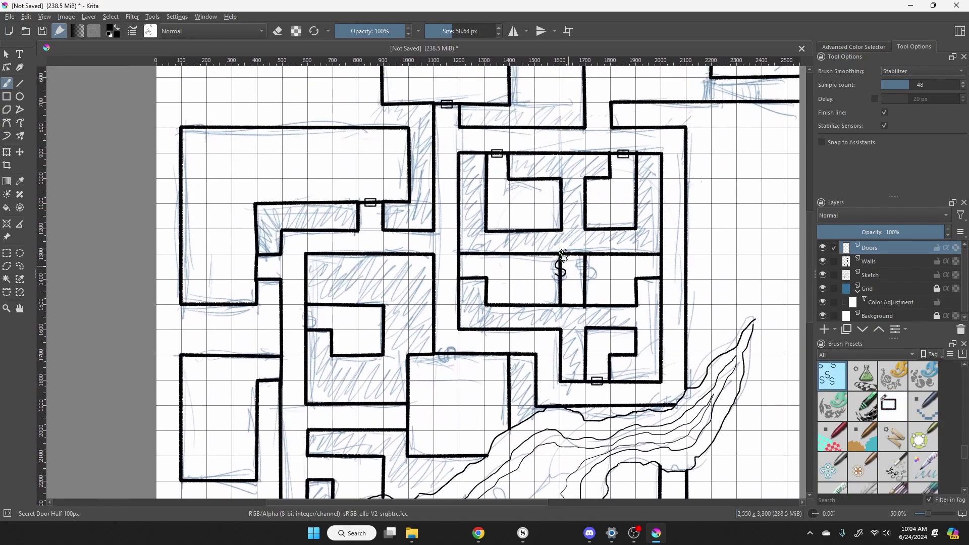
{"action": "scroll", "coordinate": [558, 264], "scroll_direction": "up", "scroll_amount": 4}
{"action": "left_click", "coordinate": [498, 29]}
{"action": "left_click", "coordinate": [499, 29]}
{"action": "left_click", "coordinate": [500, 29]}
{"action": "left_click", "coordinate": [652, 264]}
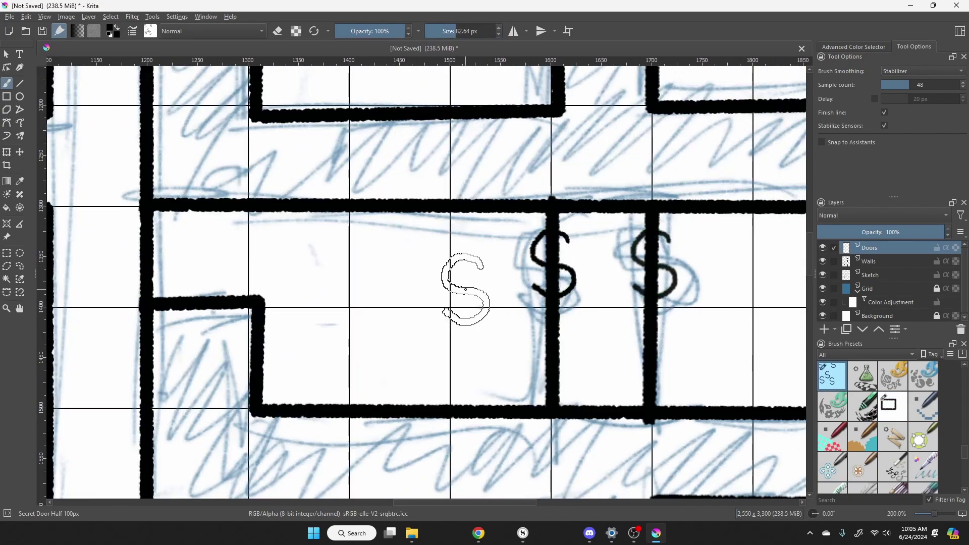
Stamp a secret door S on the west wall of the small room in the hatched block west of the main corridor.
{"action": "scroll", "coordinate": [461, 292], "scroll_direction": "down", "scroll_amount": 3}
{"action": "left_click_drag", "start_coordinate": [175, 352], "coordinate": [410, 314]}
{"action": "left_click", "coordinate": [410, 314]}
{"action": "scroll", "coordinate": [410, 314], "scroll_direction": "down", "scroll_amount": 2}
{"action": "left_click_drag", "start_coordinate": [463, 262], "coordinate": [482, 363]}
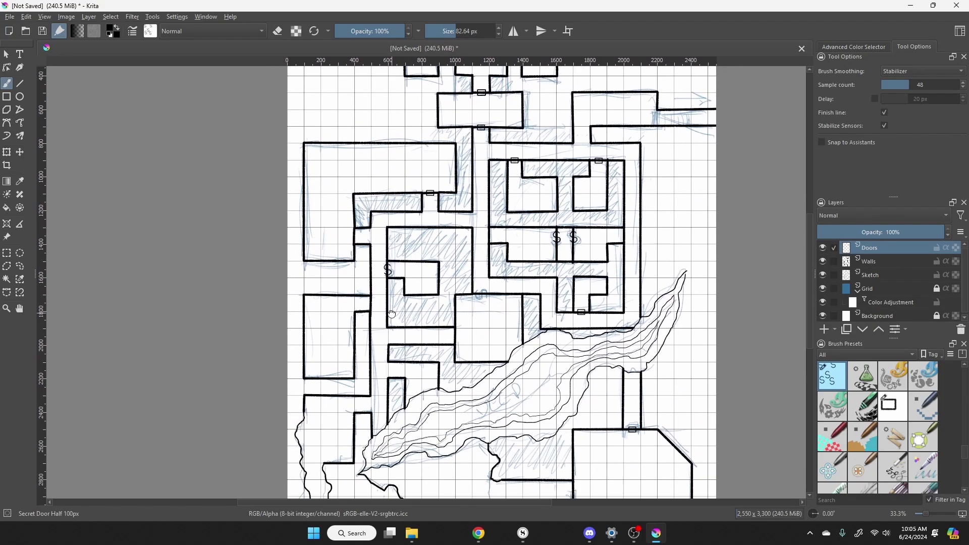
Rotate the whole image 90° to the right.
{"action": "scroll", "coordinate": [482, 363], "scroll_direction": "down", "scroll_amount": 1}
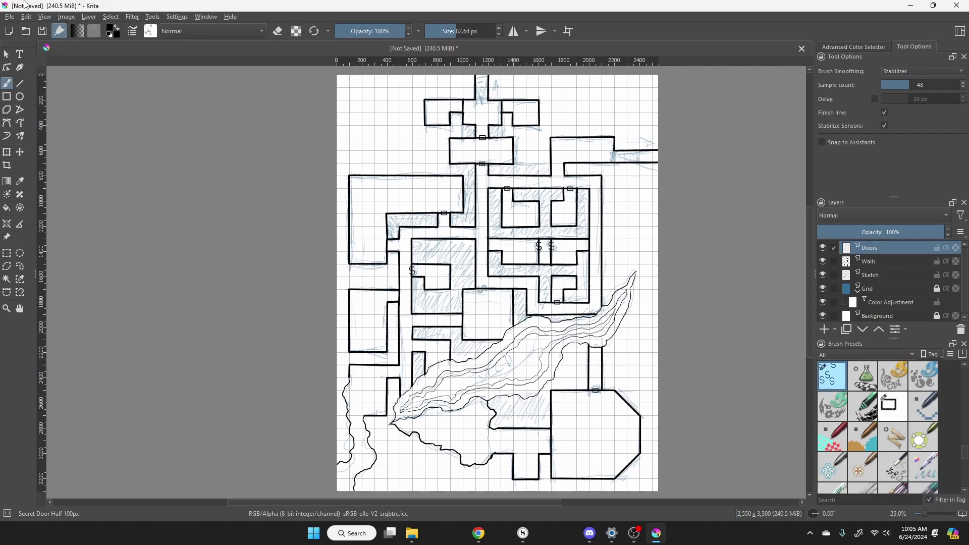
{"action": "left_click", "coordinate": [66, 17]}
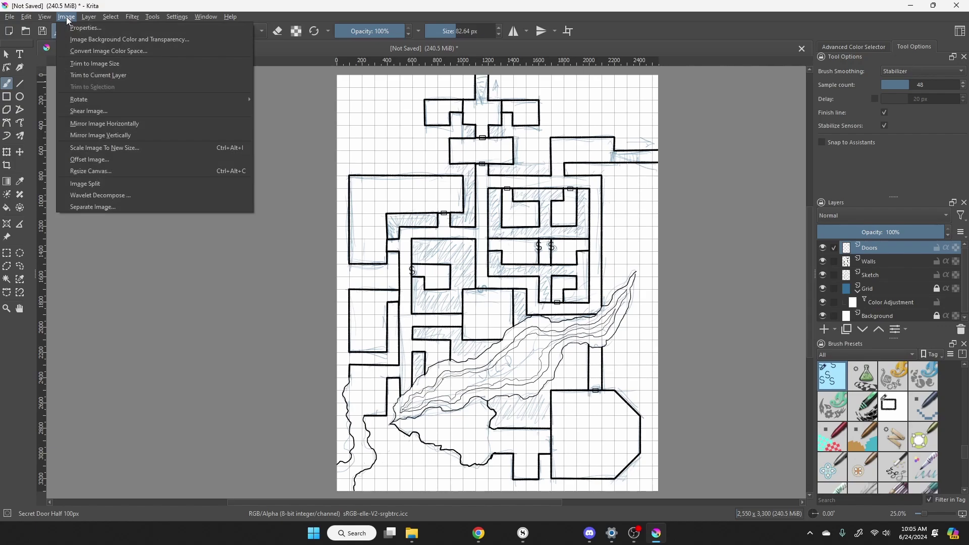
{"action": "mouse_move", "coordinate": [80, 99]}
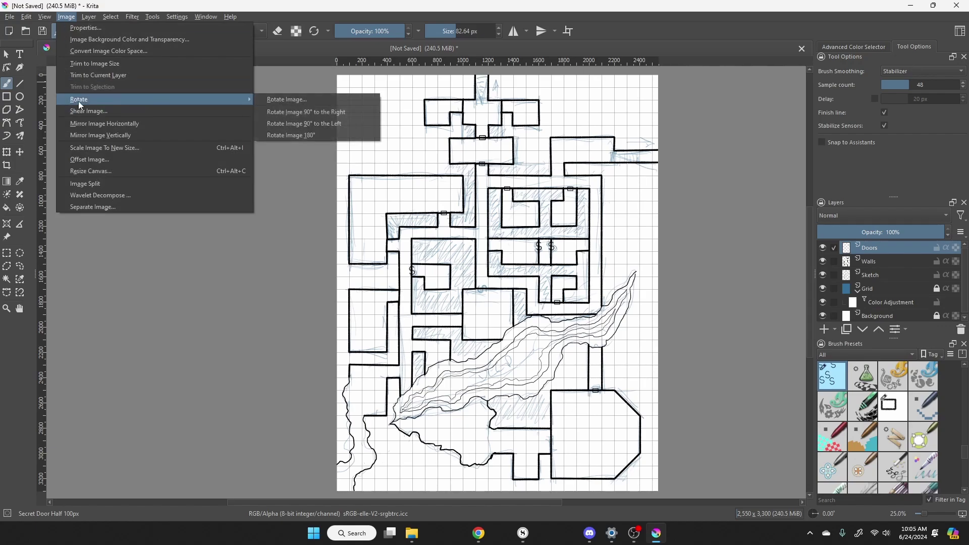
{"action": "left_click", "coordinate": [287, 114]}
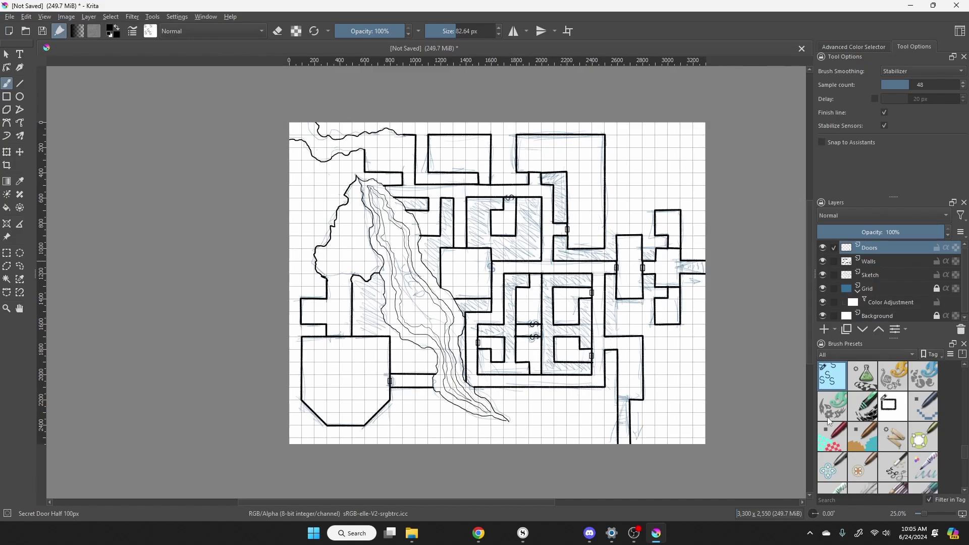
With the Tutorial Door Half 100 px preset, stamp doors on the sketched openings of the rotated map's horizontal walls.
{"action": "left_click", "coordinate": [893, 406]}
{"action": "key", "text": "plus"}
{"action": "key", "text": "plus"}
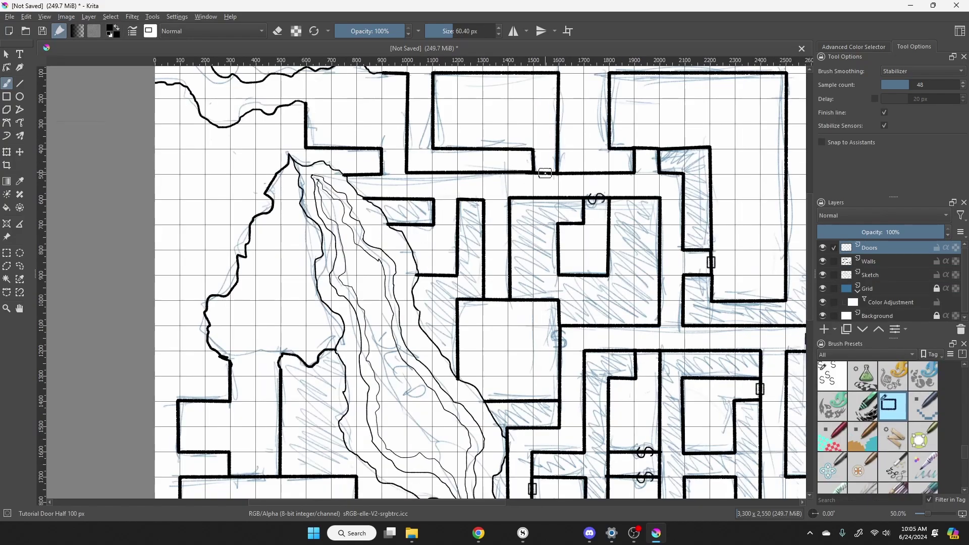
{"action": "scroll", "coordinate": [642, 273], "scroll_direction": "down", "scroll_amount": 5}
{"action": "scroll", "coordinate": [636, 202], "scroll_direction": "right", "scroll_amount": 5}
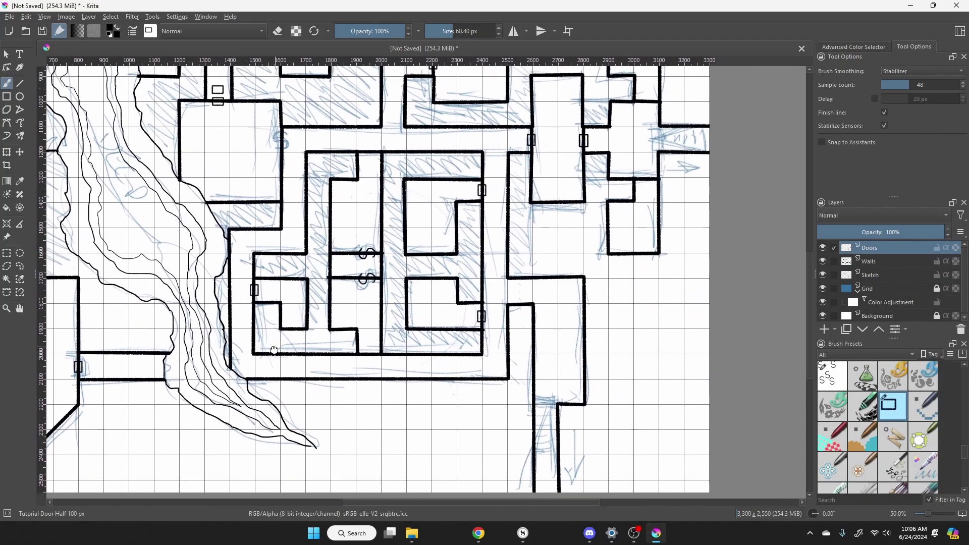
{"action": "scroll", "coordinate": [359, 378], "scroll_direction": "up", "scroll_amount": 2}
{"action": "scroll", "coordinate": [359, 378], "scroll_direction": "left", "scroll_amount": 4}
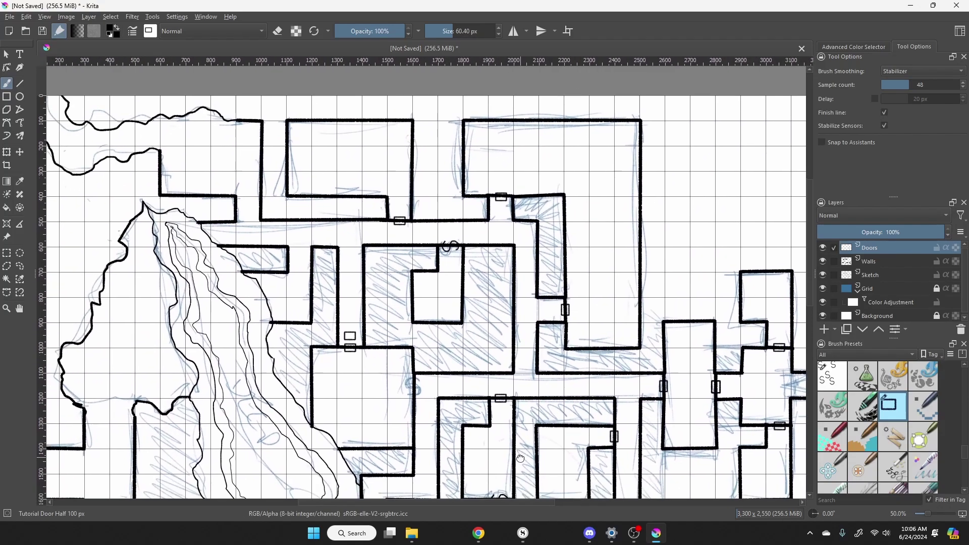
Stamp a Secret Door Half 100px S where the main corridor meets the room beside the river, and rotate the image 90° to the left.
{"action": "left_click", "coordinate": [831, 376]}
{"action": "key", "text": "minus"}
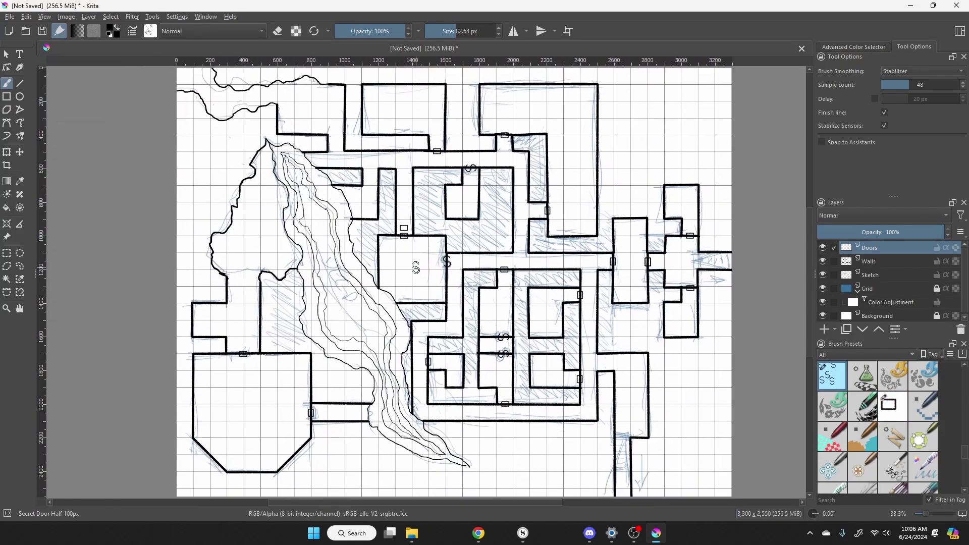
{"action": "left_click", "coordinate": [66, 16]}
{"action": "mouse_move", "coordinate": [86, 98]}
{"action": "left_click", "coordinate": [313, 124]}
{"action": "key", "text": "minus"}
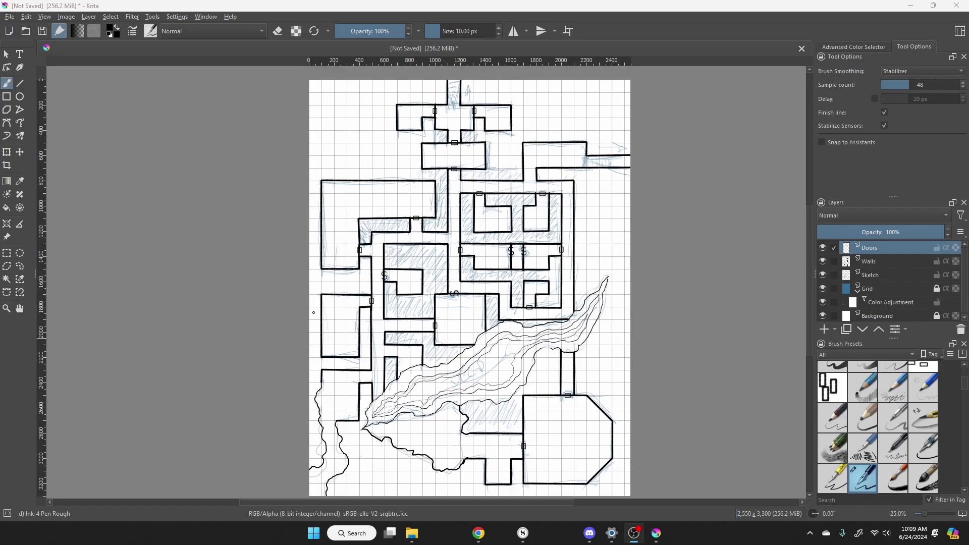
Zoom in on the doors of the northern rooms and bring up the Advanced Color Selector.
{"action": "scroll", "coordinate": [456, 159], "scroll_direction": "up", "scroll_amount": 3}
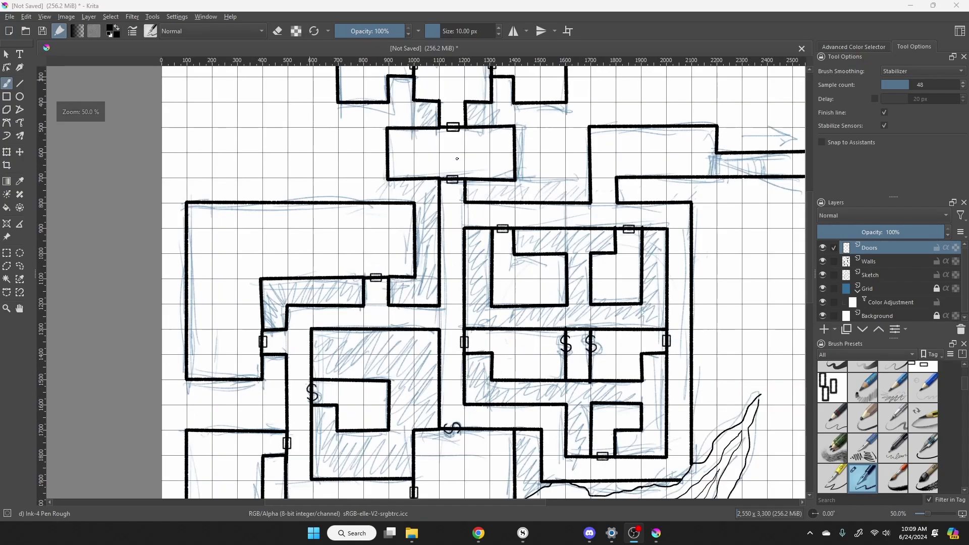
{"action": "left_click_drag", "start_coordinate": [450, 147], "coordinate": [456, 242]}
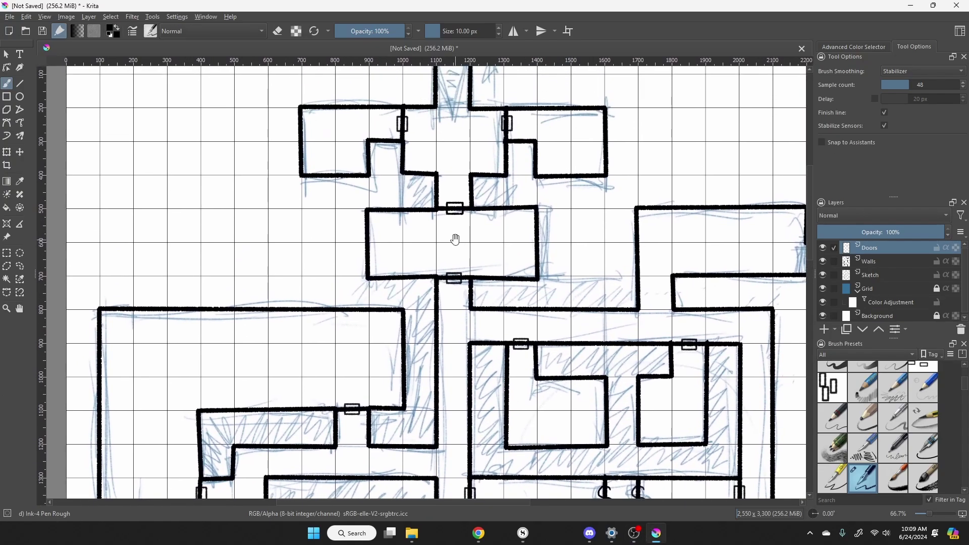
{"action": "scroll", "coordinate": [456, 238], "scroll_direction": "up", "scroll_amount": 1}
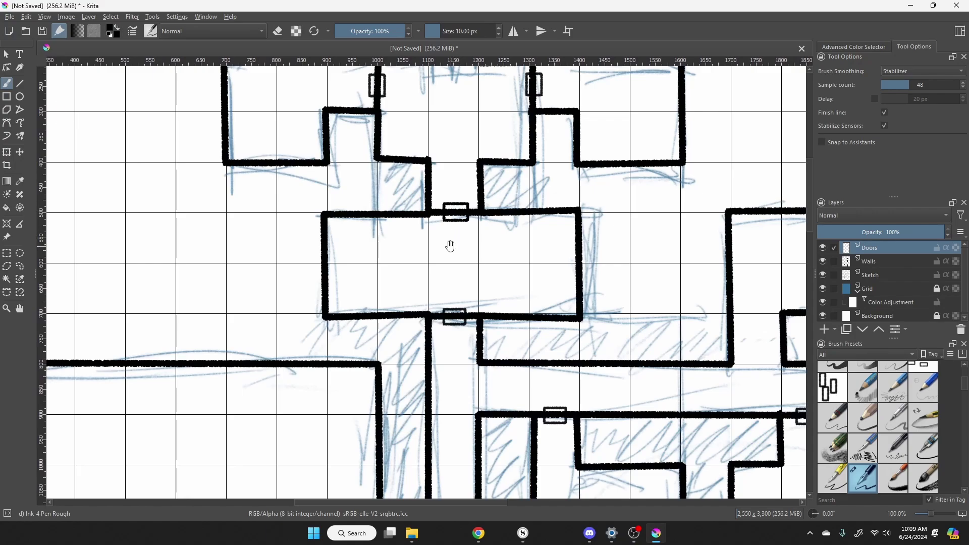
{"action": "left_click_drag", "start_coordinate": [450, 242], "coordinate": [444, 281]}
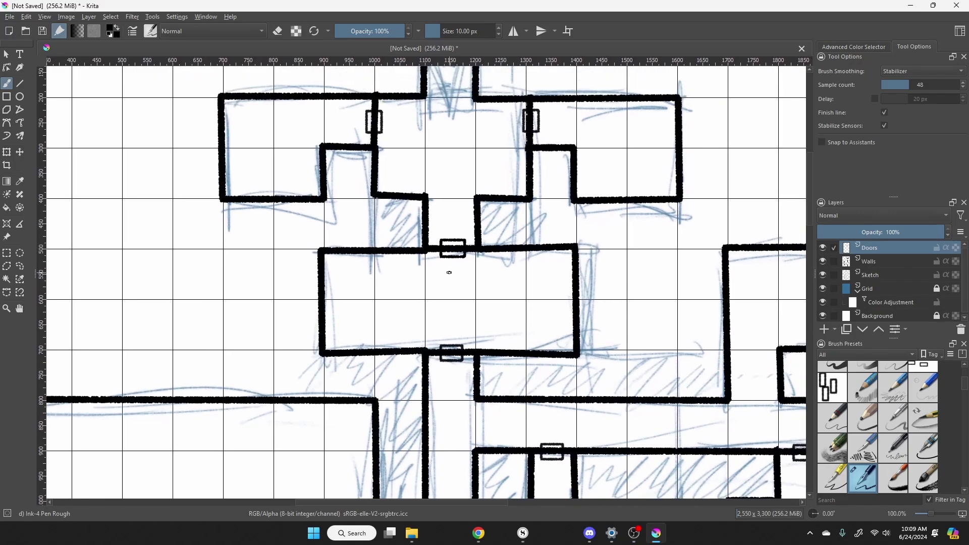
{"action": "left_click", "coordinate": [851, 47]}
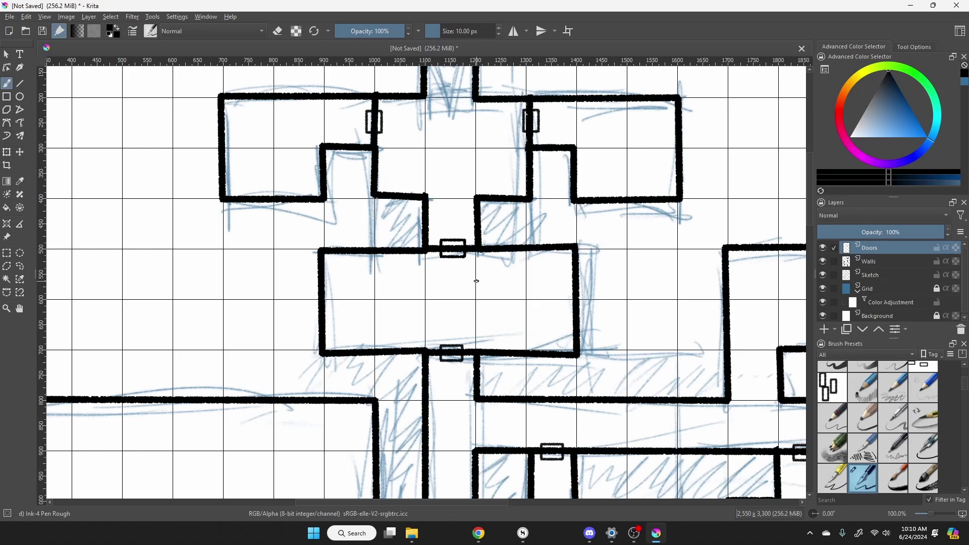
Try to erase the wall lines inside the northern door symbols on the Walls layer.
{"action": "key", "text": "e"}
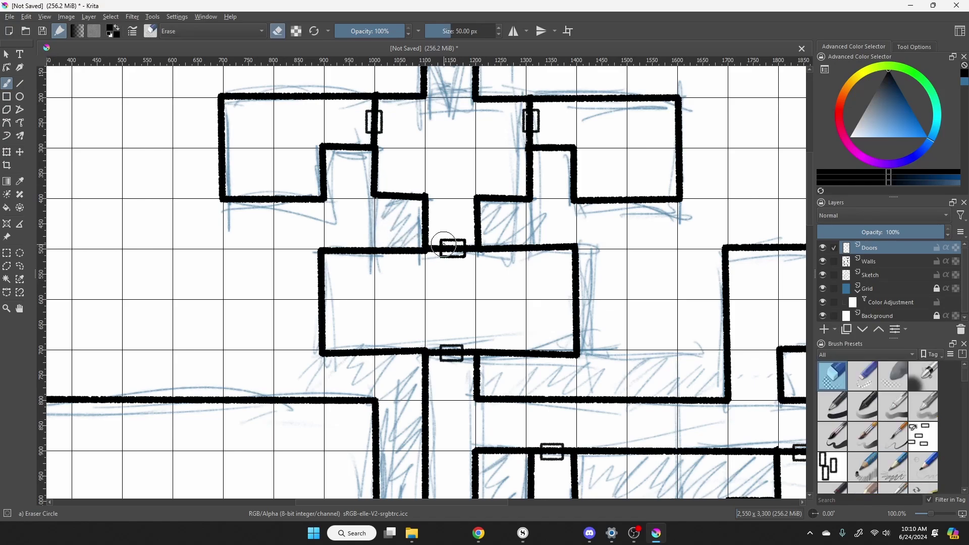
{"action": "key", "text": "e"}
{"action": "left_click", "coordinate": [893, 262]}
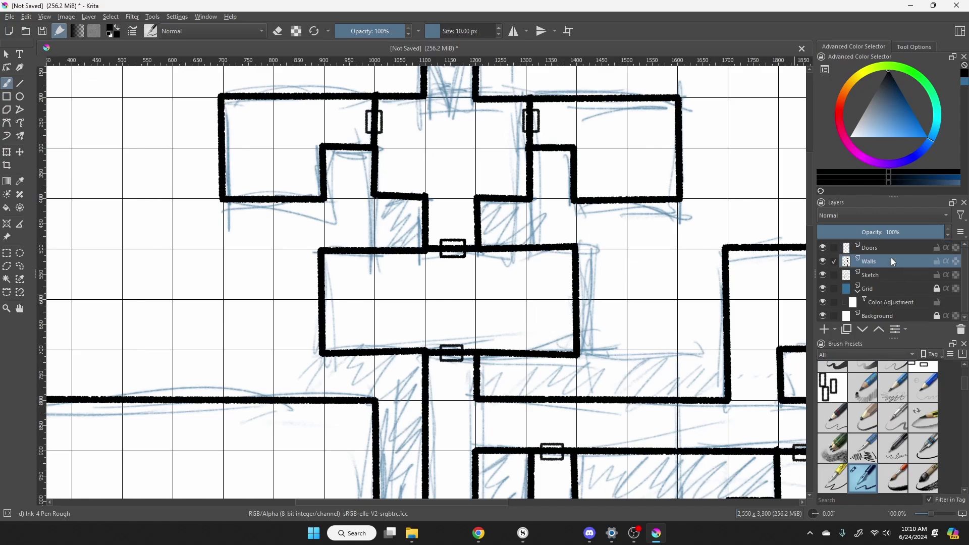
{"action": "key", "text": "e"}
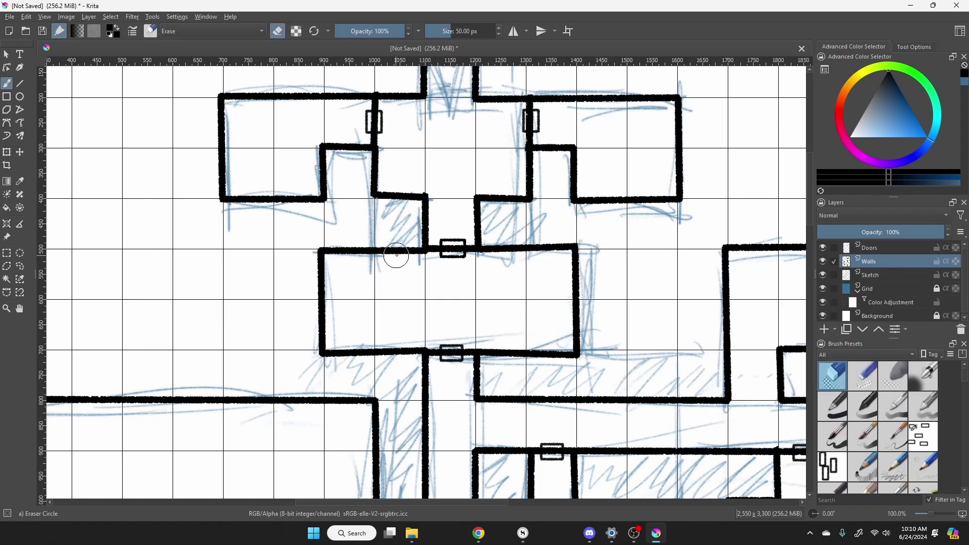
{"action": "mouse_move", "coordinate": [447, 247]}
{"action": "left_mouse_down"}
{"action": "mouse_move", "coordinate": [437, 248]}
{"action": "mouse_move", "coordinate": [458, 250]}
{"action": "left_mouse_up"}
{"action": "key", "text": "e"}
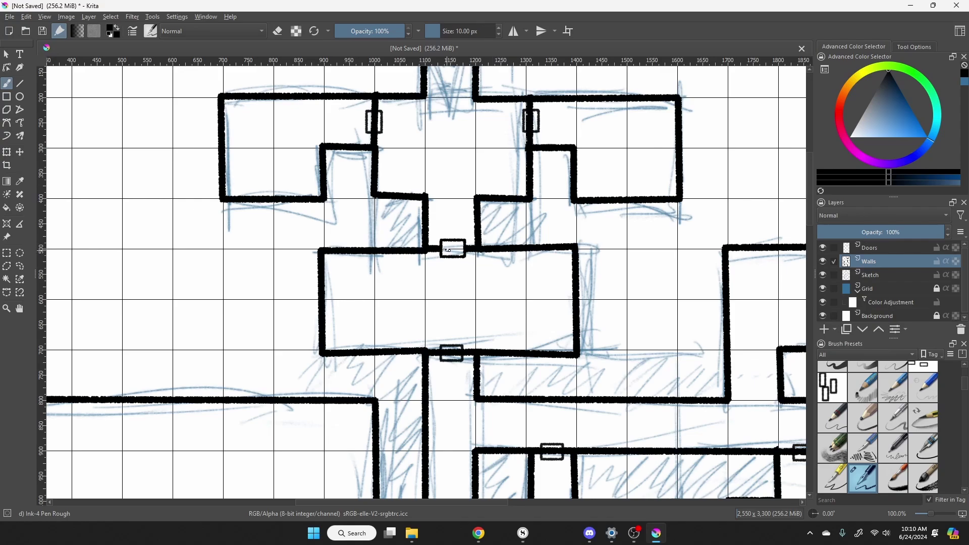
{"action": "key", "text": "e"}
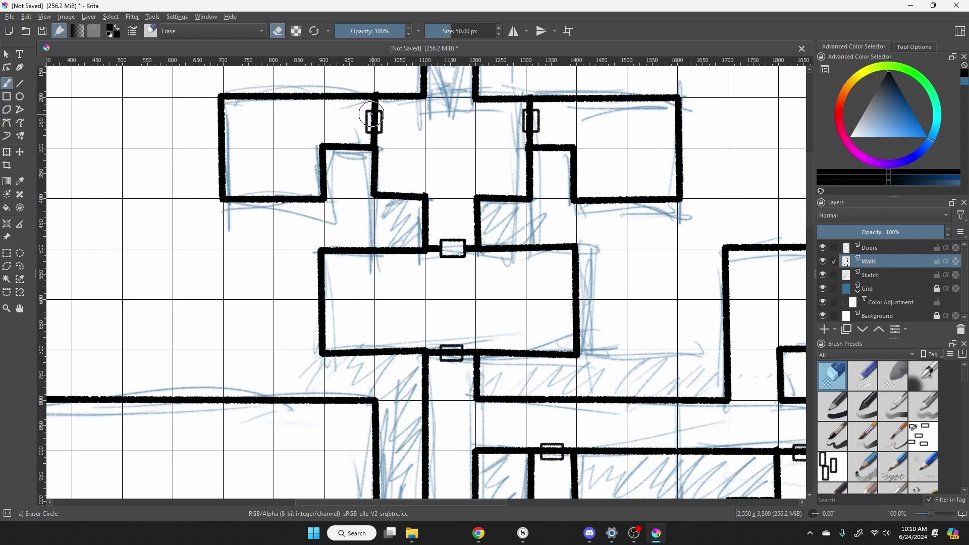
{"action": "left_click_drag", "start_coordinate": [370, 114], "coordinate": [376, 130]}
{"action": "key", "text": "e"}
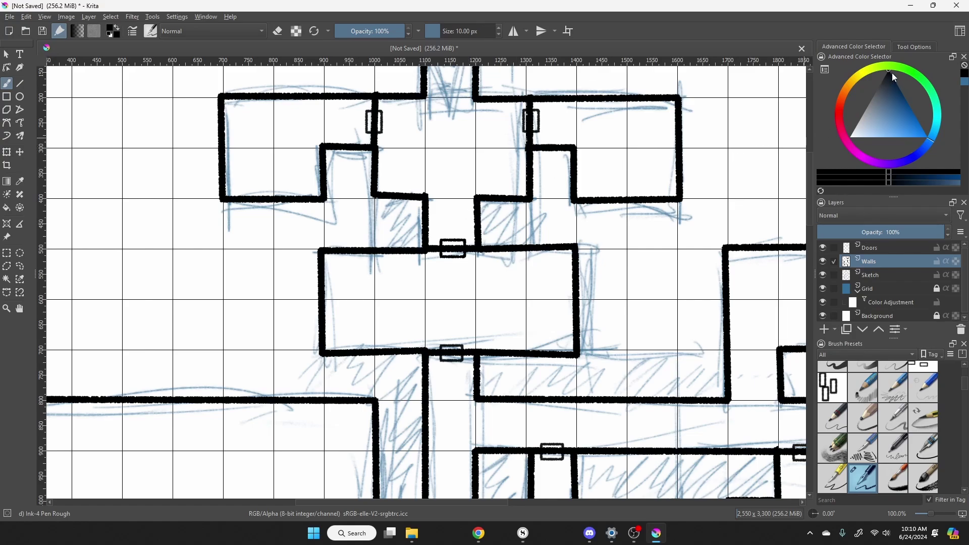
With the Fill tool and white, fill the four door symbols of the northern rooms on the Doors layer.
{"action": "left_click", "coordinate": [6, 207]}
{"action": "mouse_move", "coordinate": [888, 71]}
{"action": "left_mouse_down"}
{"action": "mouse_move", "coordinate": [848, 141]}
{"action": "mouse_move", "coordinate": [817, 144]}
{"action": "left_mouse_up"}
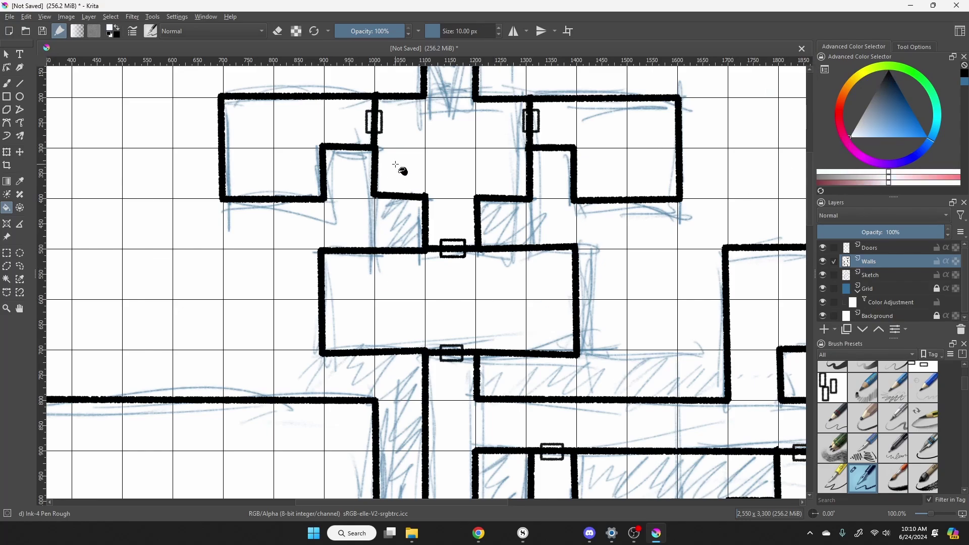
{"action": "left_click", "coordinate": [870, 249]}
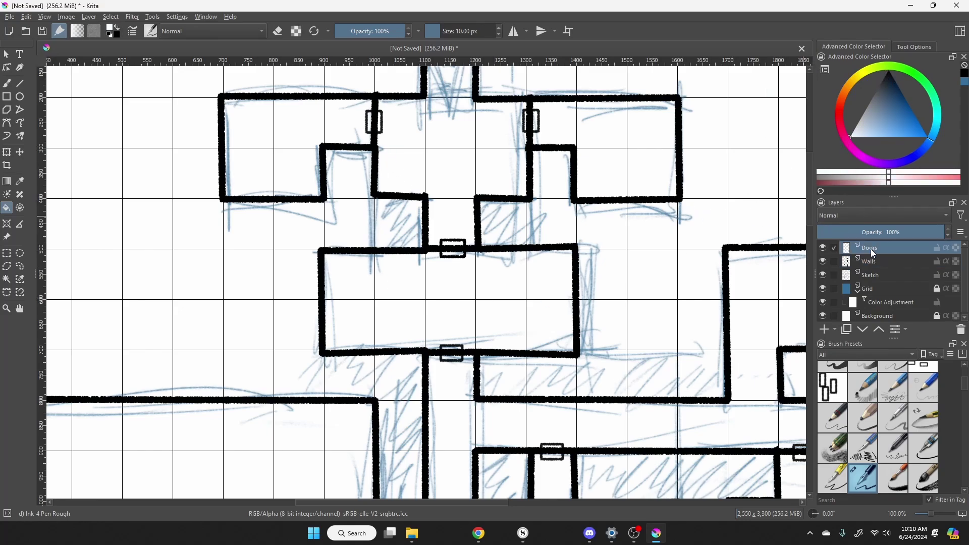
{"action": "left_click", "coordinate": [377, 120]}
{"action": "left_click", "coordinate": [532, 121]}
{"action": "left_click", "coordinate": [452, 249]}
{"action": "left_click", "coordinate": [453, 354]}
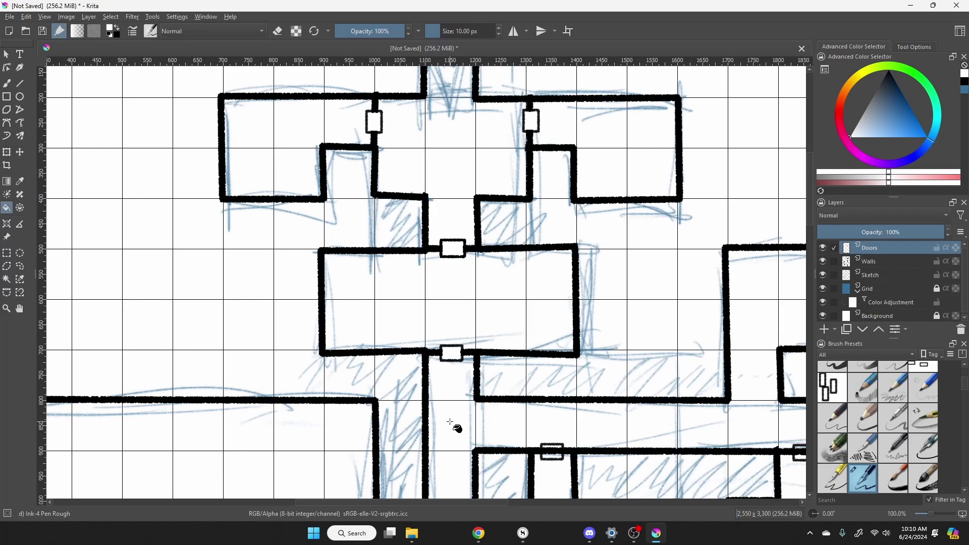
Fill the door symbols of the map's central rooms and western corridor with white.
{"action": "scroll", "coordinate": [448, 410], "scroll_direction": "down", "scroll_amount": 2}
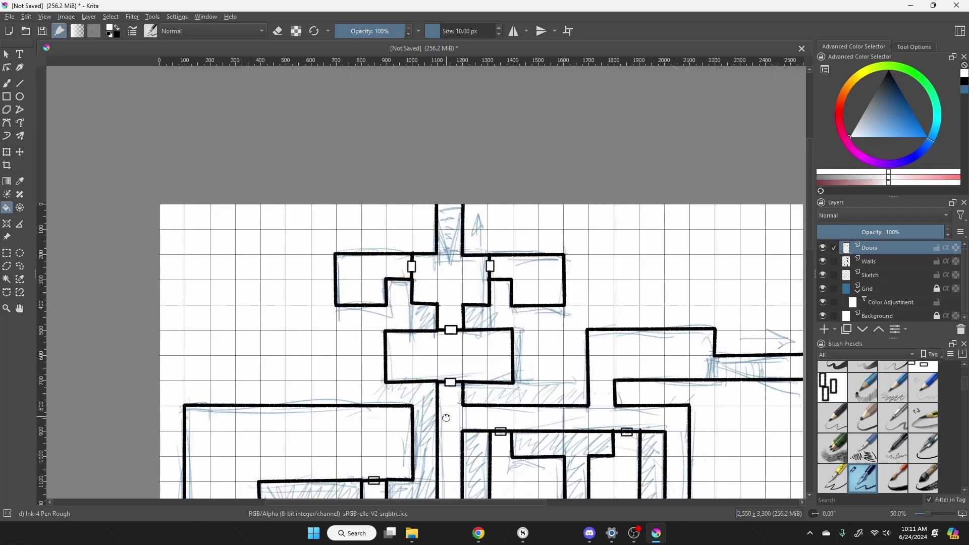
{"action": "scroll", "coordinate": [449, 413], "scroll_direction": "down", "scroll_amount": 5}
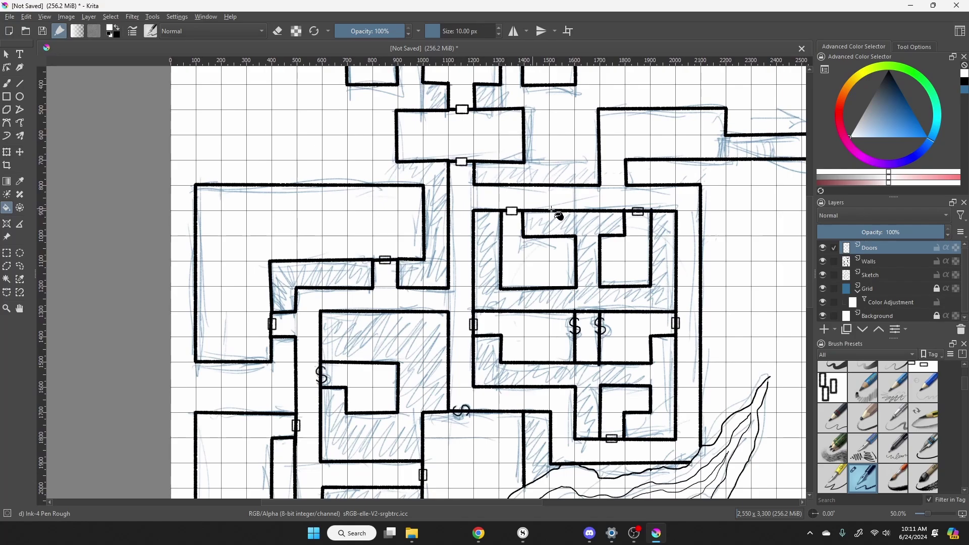
{"action": "left_click", "coordinate": [638, 212]}
{"action": "left_click", "coordinate": [676, 323]}
{"action": "left_click", "coordinate": [473, 325]}
{"action": "left_click", "coordinate": [385, 261]}
{"action": "left_click", "coordinate": [272, 324]}
{"action": "left_click", "coordinate": [612, 439]}
Fill the remaining door symbols around the southern rooms and the octagonal room with white.
{"action": "left_click_drag", "start_coordinate": [391, 433], "coordinate": [420, 241]}
{"action": "left_click", "coordinate": [452, 284]}
{"action": "left_click", "coordinate": [325, 236]}
{"action": "left_click_drag", "start_coordinate": [465, 397], "coordinate": [435, 266]}
{"action": "left_click", "coordinate": [701, 290]}
{"action": "left_click", "coordinate": [614, 392]}
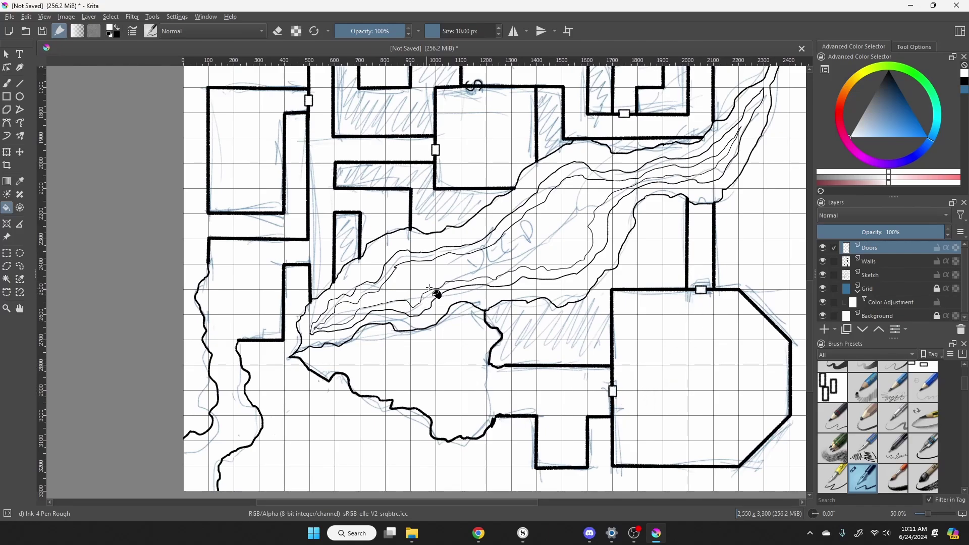
Hide the Sketch layer to leave only the inked map and grid on view.
{"action": "key", "text": "minus"}
{"action": "key", "text": "minus"}
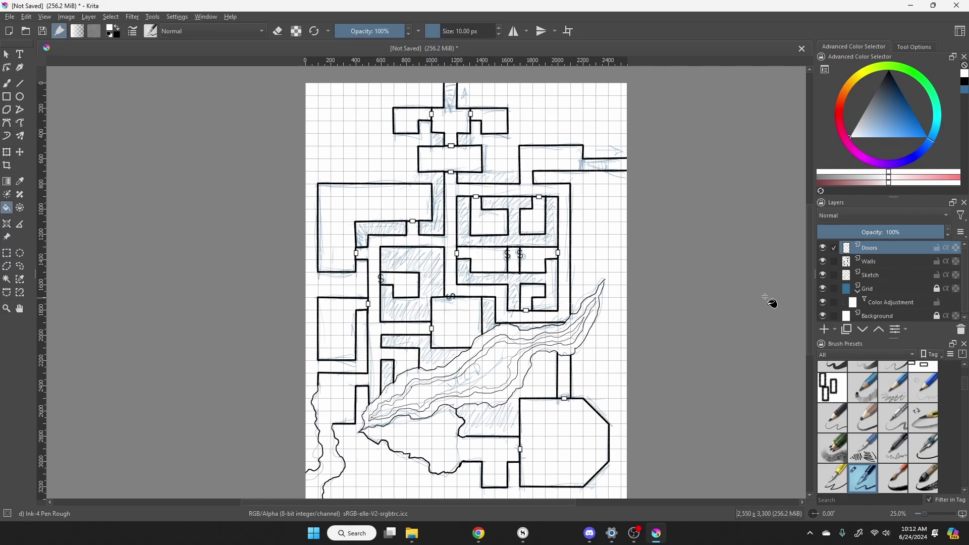
{"action": "left_click", "coordinate": [823, 275]}
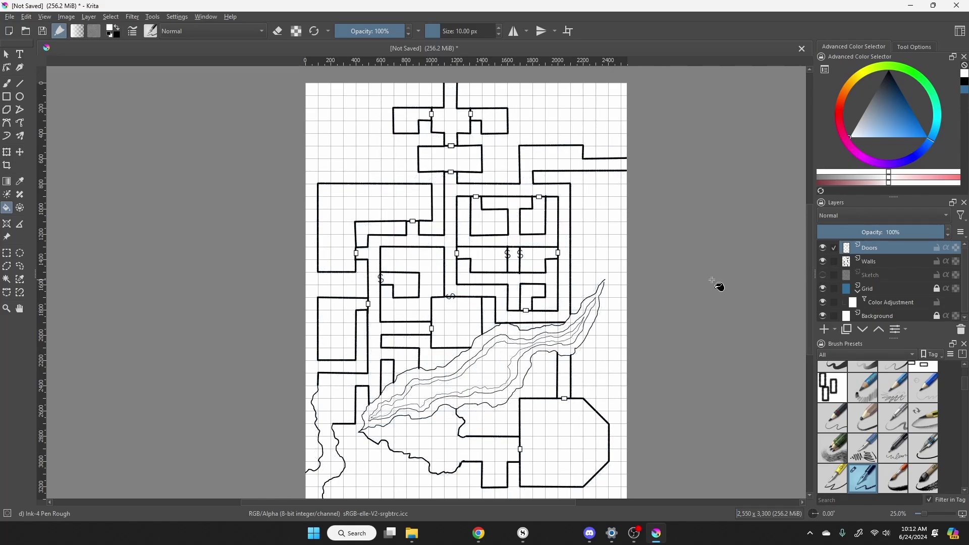
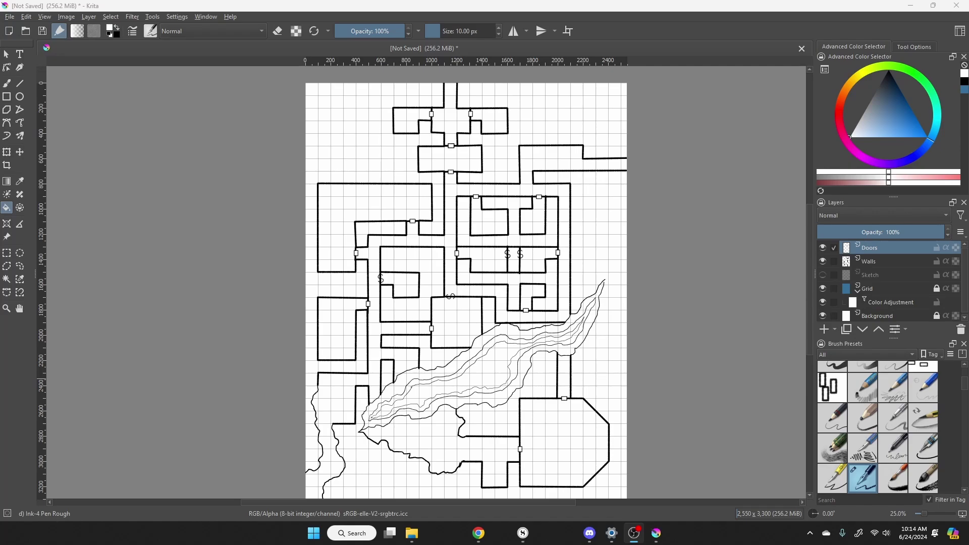
Add a new paint layer above Doors and name it Details.
{"action": "scroll", "coordinate": [454, 411], "scroll_direction": "up", "scroll_amount": 2}
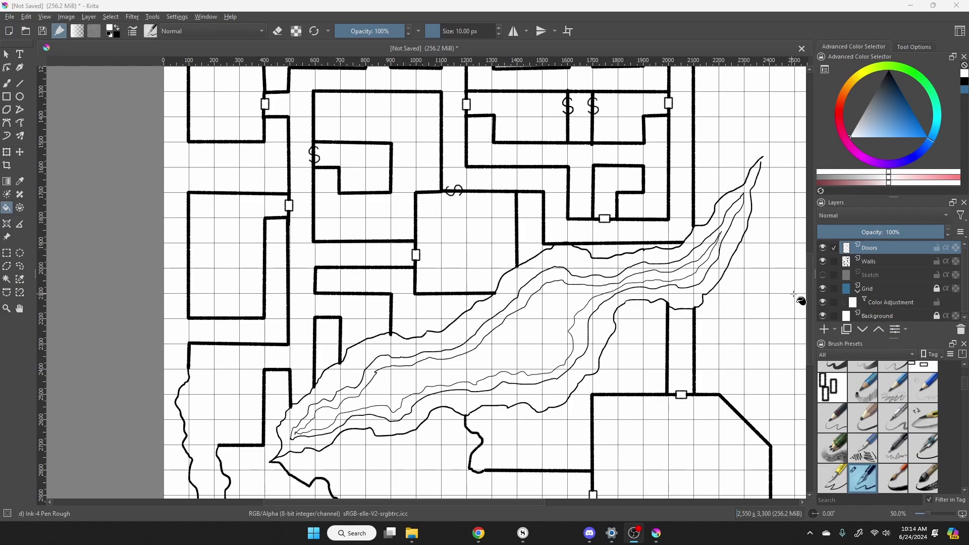
{"action": "left_click", "coordinate": [826, 331]}
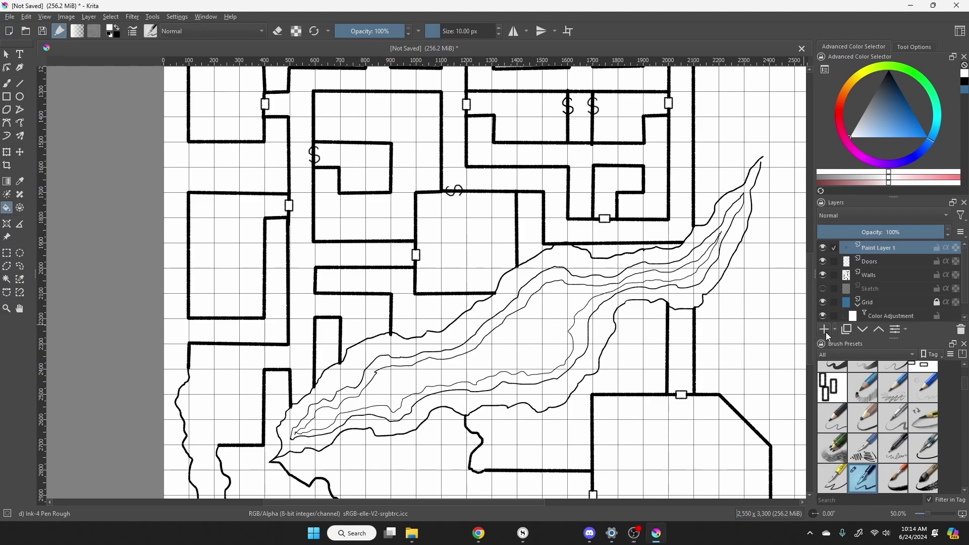
{"action": "double_click", "coordinate": [872, 247]}
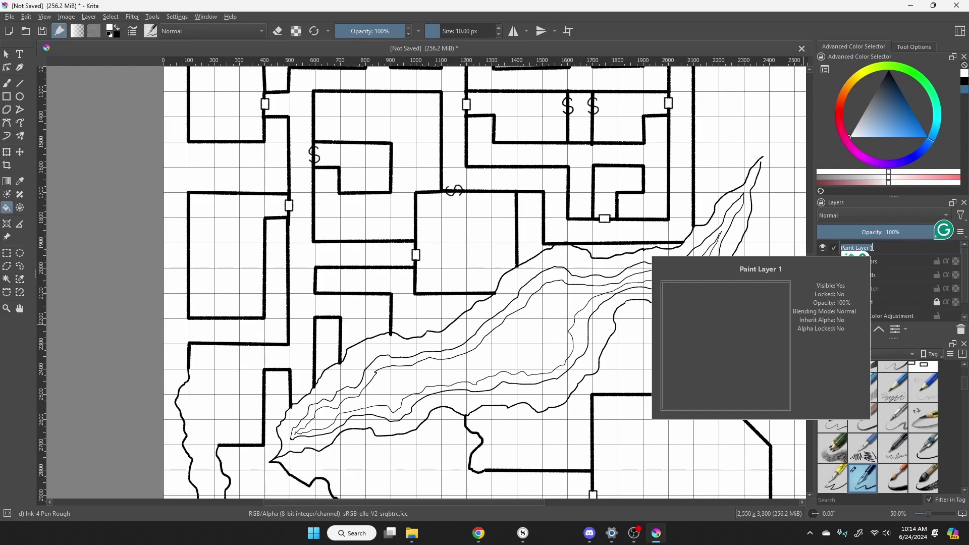
{"action": "type", "text": "Details"}
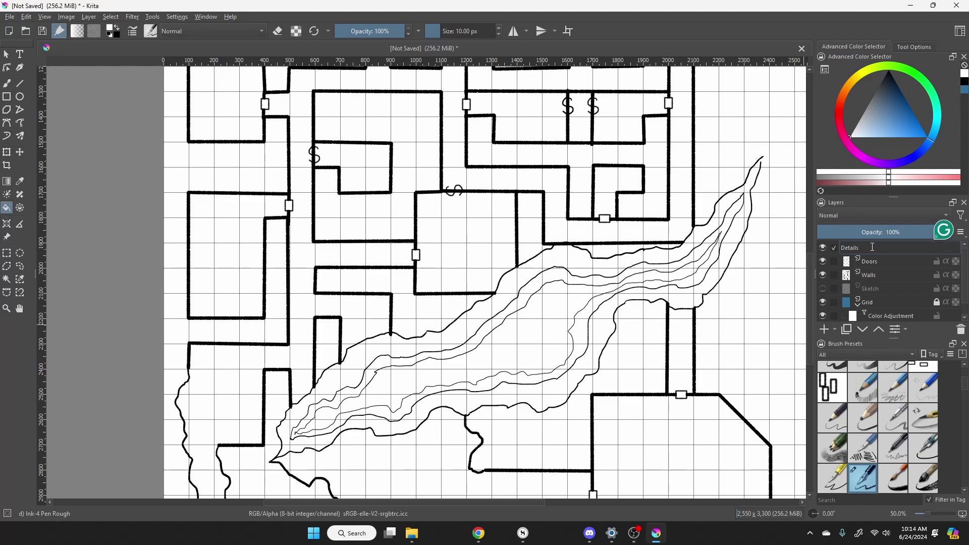
{"action": "key", "text": "Return"}
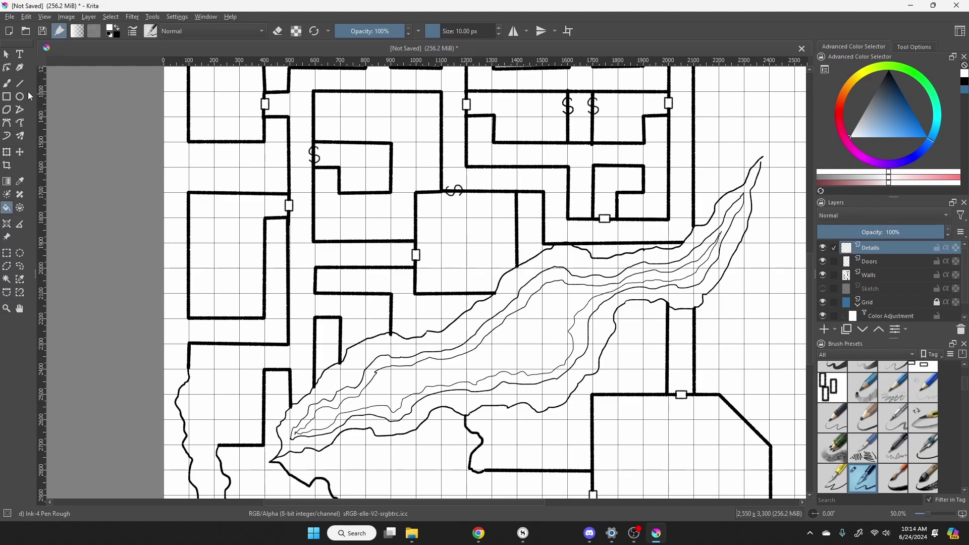
Switch back to the freehand brush with Ink-4 Pen Rough, set its size to 7 px and choose black.
{"action": "left_click", "coordinate": [7, 85]}
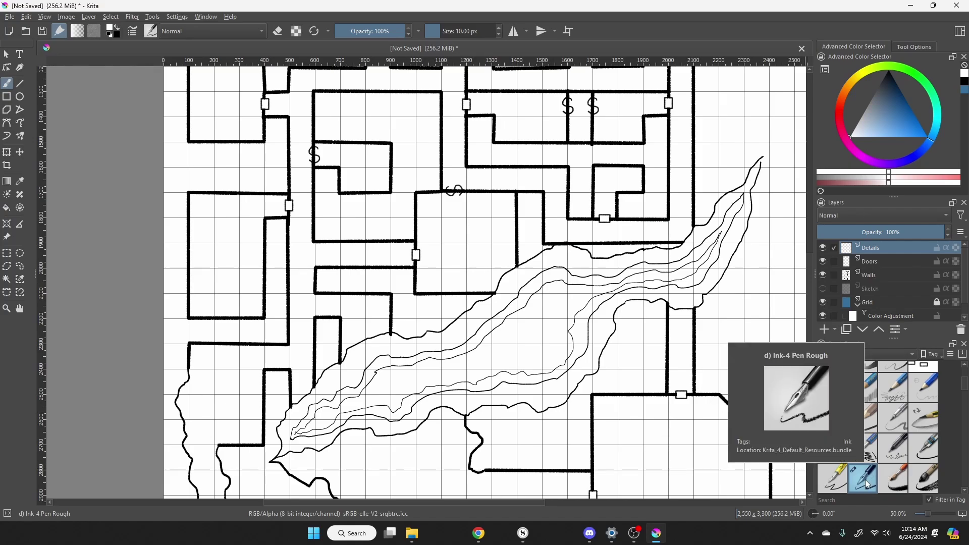
{"action": "left_click", "coordinate": [498, 35]}
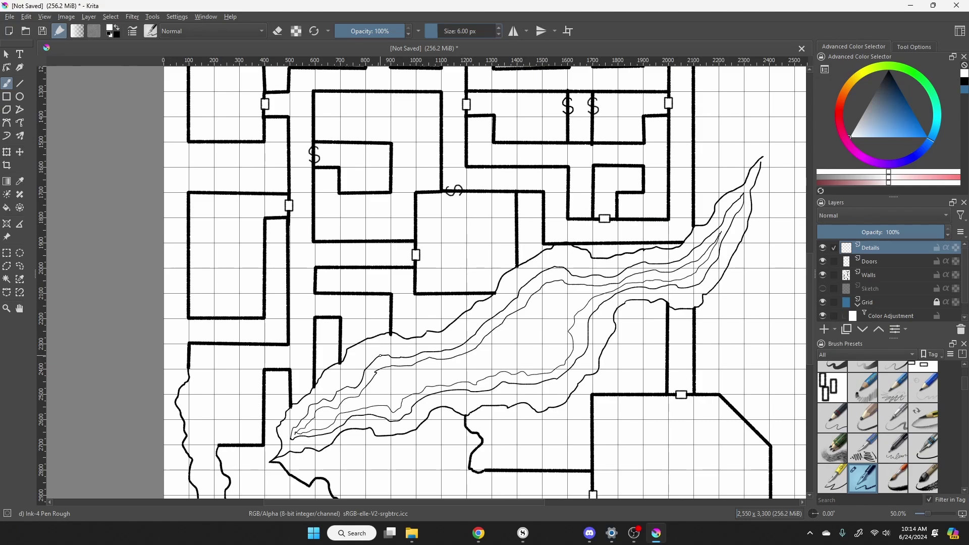
{"action": "left_click", "coordinate": [502, 27]}
{"action": "left_click_drag", "start_coordinate": [851, 137], "coordinate": [891, 70]}
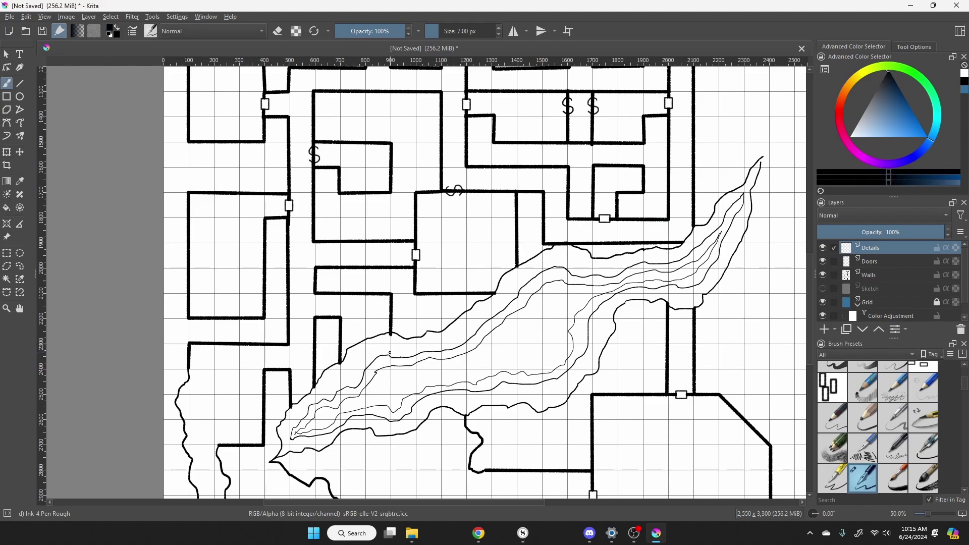
{"action": "key", "text": "x"}
Draw the first short hatch strokes inside the river's northern outer edge, beside the corridor opening onto it.
{"action": "left_click_drag", "start_coordinate": [387, 334], "coordinate": [387, 362]}
{"action": "key", "text": "slash"}
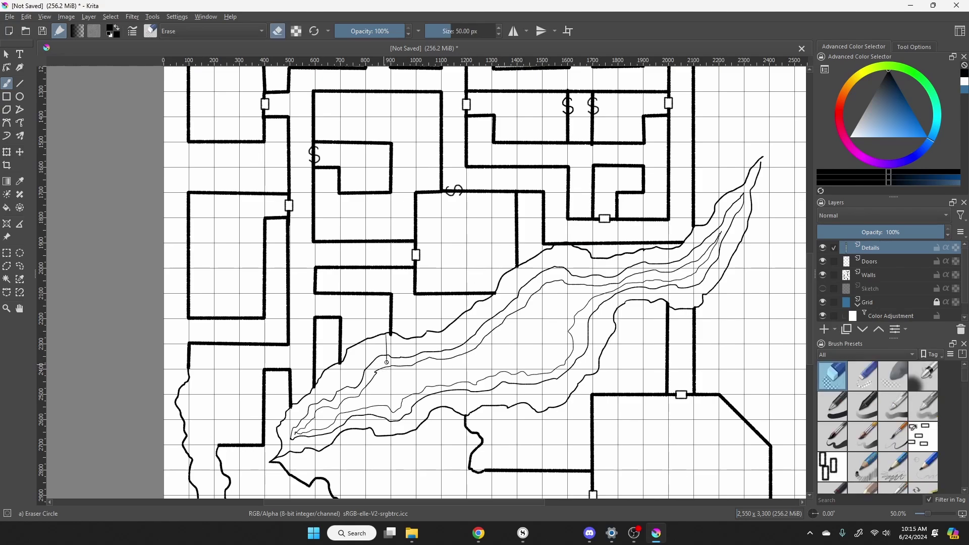
{"action": "key", "text": "slash"}
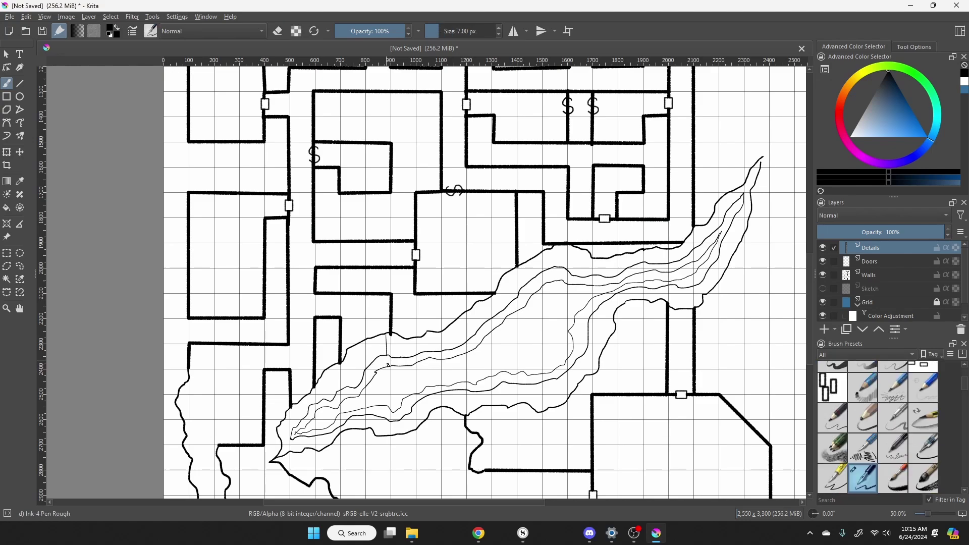
{"action": "left_click_drag", "start_coordinate": [395, 334], "coordinate": [390, 355]}
{"action": "left_click_drag", "start_coordinate": [402, 339], "coordinate": [407, 358]}
{"action": "left_click_drag", "start_coordinate": [419, 339], "coordinate": [420, 357]}
{"action": "key", "text": "e"}
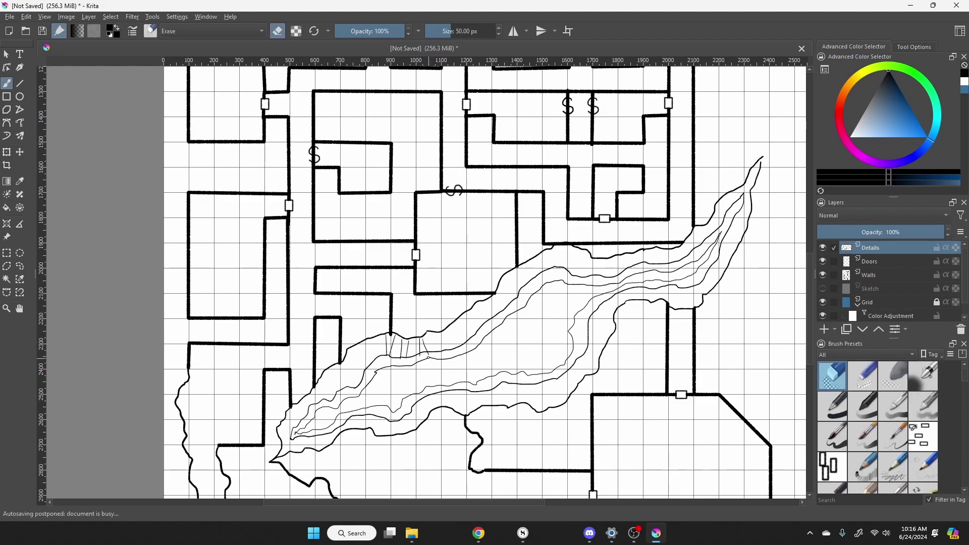
{"action": "key", "text": "e"}
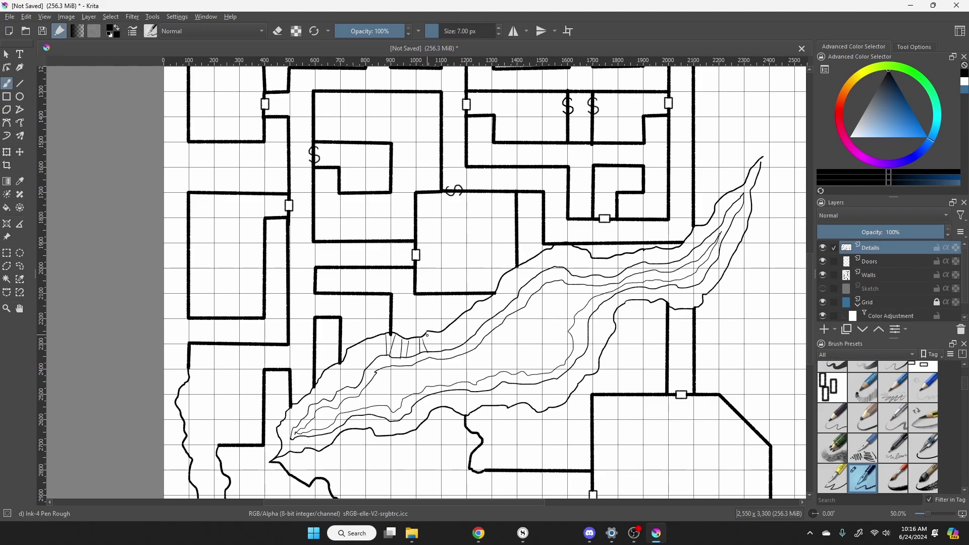
Continue the hatch strokes along the river's northern outer band up to its northeastern tip.
{"action": "mouse_move", "coordinate": [430, 333]}
{"action": "left_mouse_down"}
{"action": "mouse_move", "coordinate": [460, 339]}
{"action": "mouse_move", "coordinate": [450, 333]}
{"action": "mouse_move", "coordinate": [456, 325]}
{"action": "mouse_move", "coordinate": [463, 336]}
{"action": "mouse_move", "coordinate": [467, 316]}
{"action": "mouse_move", "coordinate": [471, 332]}
{"action": "mouse_move", "coordinate": [470, 313]}
{"action": "mouse_move", "coordinate": [482, 326]}
{"action": "mouse_move", "coordinate": [492, 311]}
{"action": "mouse_move", "coordinate": [481, 305]}
{"action": "mouse_move", "coordinate": [486, 318]}
{"action": "mouse_move", "coordinate": [485, 303]}
{"action": "mouse_move", "coordinate": [495, 316]}
{"action": "mouse_move", "coordinate": [526, 290]}
{"action": "mouse_move", "coordinate": [500, 309]}
{"action": "mouse_move", "coordinate": [508, 275]}
{"action": "left_mouse_up"}
{"action": "left_click_drag", "start_coordinate": [522, 268], "coordinate": [526, 280]}
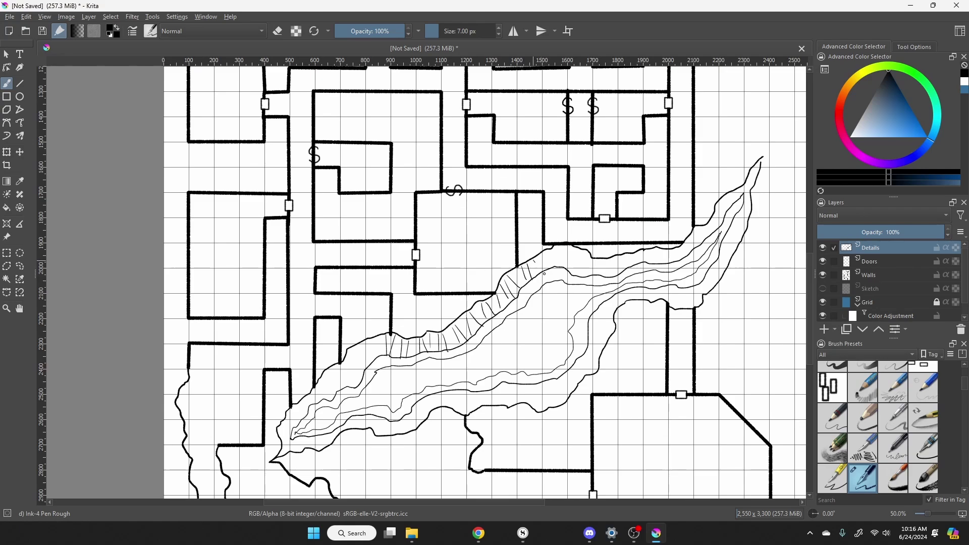
{"action": "mouse_move", "coordinate": [535, 263]}
{"action": "left_mouse_down"}
{"action": "mouse_move", "coordinate": [538, 274]}
{"action": "mouse_move", "coordinate": [544, 263]}
{"action": "mouse_move", "coordinate": [565, 268]}
{"action": "left_mouse_up"}
{"action": "left_click_drag", "start_coordinate": [575, 250], "coordinate": [591, 278]}
{"action": "mouse_move", "coordinate": [613, 256]}
{"action": "left_mouse_down"}
{"action": "mouse_move", "coordinate": [618, 272]}
{"action": "mouse_move", "coordinate": [637, 265]}
{"action": "left_mouse_up"}
{"action": "left_click_drag", "start_coordinate": [656, 246], "coordinate": [660, 266]}
{"action": "left_click_drag", "start_coordinate": [686, 233], "coordinate": [695, 252]}
{"action": "mouse_move", "coordinate": [715, 212]}
{"action": "left_mouse_down"}
{"action": "mouse_move", "coordinate": [722, 223]}
{"action": "mouse_move", "coordinate": [734, 209]}
{"action": "left_mouse_up"}
{"action": "left_click_drag", "start_coordinate": [746, 166], "coordinate": [755, 191]}
Hatch the outer band around the river's western end and along the first part of its southern edge.
{"action": "left_click_drag", "start_coordinate": [374, 343], "coordinate": [380, 356]}
{"action": "left_click_drag", "start_coordinate": [356, 348], "coordinate": [360, 378]}
{"action": "mouse_move", "coordinate": [328, 369]}
{"action": "left_mouse_down"}
{"action": "mouse_move", "coordinate": [341, 392]}
{"action": "mouse_move", "coordinate": [308, 415]}
{"action": "left_mouse_up"}
{"action": "left_click_drag", "start_coordinate": [280, 426], "coordinate": [290, 449]}
{"action": "left_click_drag", "start_coordinate": [318, 438], "coordinate": [312, 452]}
{"action": "left_click_drag", "start_coordinate": [355, 415], "coordinate": [357, 428]}
{"action": "left_click_drag", "start_coordinate": [383, 422], "coordinate": [385, 437]}
{"action": "left_click_drag", "start_coordinate": [425, 397], "coordinate": [471, 411]}
Hatch the middle stretch of the river's southern outer band, up to the bend near the octagonal room.
{"action": "key", "text": "slash"}
{"action": "key", "text": "slash"}
{"action": "key", "text": "slash"}
{"action": "mouse_move", "coordinate": [522, 386]}
{"action": "left_mouse_down"}
{"action": "mouse_move", "coordinate": [524, 403]}
{"action": "mouse_move", "coordinate": [552, 406]}
{"action": "left_mouse_up"}
{"action": "key", "text": "slash"}
{"action": "key", "text": "slash"}
{"action": "key", "text": "slash"}
{"action": "left_click_drag", "start_coordinate": [559, 379], "coordinate": [562, 401]}
{"action": "key", "text": "slash"}
{"action": "key", "text": "slash"}
Hatch the rest of the river's southern outer band, from the bend past the corridor to the northeastern tip.
{"action": "left_click_drag", "start_coordinate": [611, 337], "coordinate": [589, 353]}
{"action": "left_click_drag", "start_coordinate": [611, 329], "coordinate": [588, 334]}
{"action": "left_click_drag", "start_coordinate": [617, 320], "coordinate": [590, 324]}
{"action": "left_click_drag", "start_coordinate": [638, 289], "coordinate": [638, 301]}
{"action": "left_click_drag", "start_coordinate": [670, 284], "coordinate": [681, 308]}
{"action": "mouse_move", "coordinate": [704, 284]}
{"action": "left_mouse_down"}
{"action": "mouse_move", "coordinate": [696, 295]}
{"action": "mouse_move", "coordinate": [712, 279]}
{"action": "left_mouse_up"}
{"action": "left_click_drag", "start_coordinate": [729, 257], "coordinate": [720, 264]}
{"action": "left_click_drag", "start_coordinate": [742, 225], "coordinate": [732, 235]}
{"action": "key", "text": "slash"}
{"action": "key", "text": "slash"}
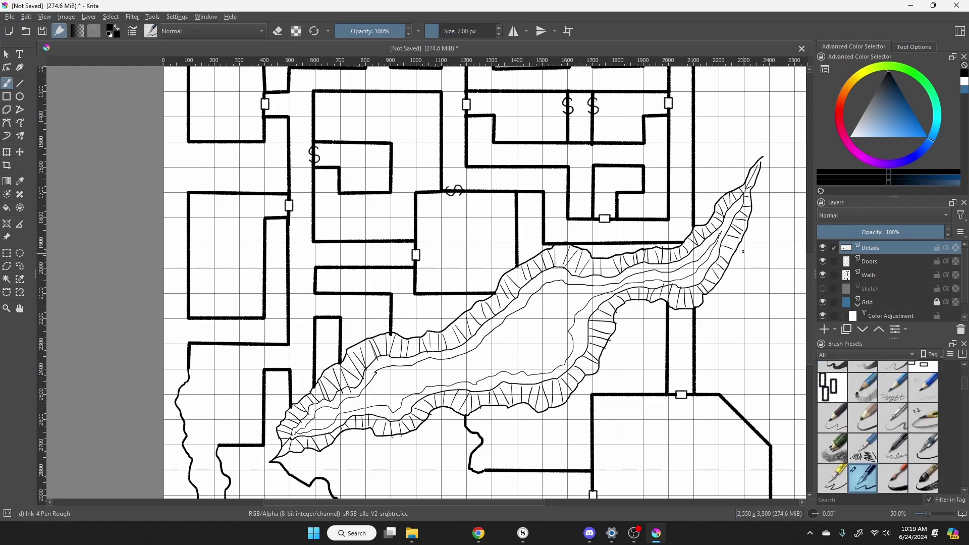
With the pen at 5 px, add shorter hatch strokes along the inner band of the river's northern side.
{"action": "key", "text": "slash"}
{"action": "key", "text": "slash"}
{"action": "key", "text": "slash"}
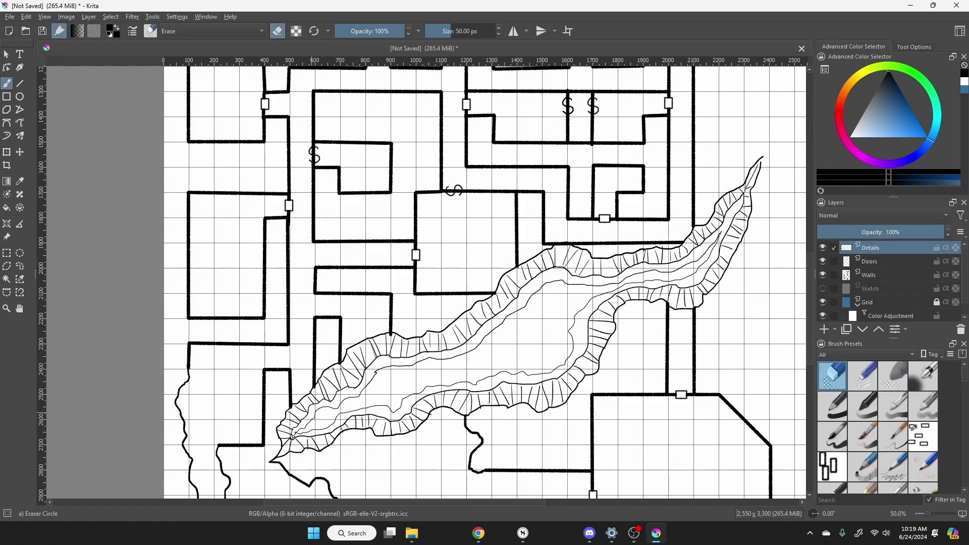
{"action": "key", "text": "slash"}
{"action": "mouse_move", "coordinate": [346, 391]}
{"action": "left_mouse_down"}
{"action": "mouse_move", "coordinate": [367, 371]}
{"action": "mouse_move", "coordinate": [465, 351]}
{"action": "mouse_move", "coordinate": [550, 283]}
{"action": "left_mouse_up"}
{"action": "left_click_drag", "start_coordinate": [562, 269], "coordinate": [587, 286]}
{"action": "left_click_drag", "start_coordinate": [598, 277], "coordinate": [598, 286]}
{"action": "left_click_drag", "start_coordinate": [657, 263], "coordinate": [659, 271]}
{"action": "left_click_drag", "start_coordinate": [693, 251], "coordinate": [711, 249]}
{"action": "left_click_drag", "start_coordinate": [721, 222], "coordinate": [725, 230]}
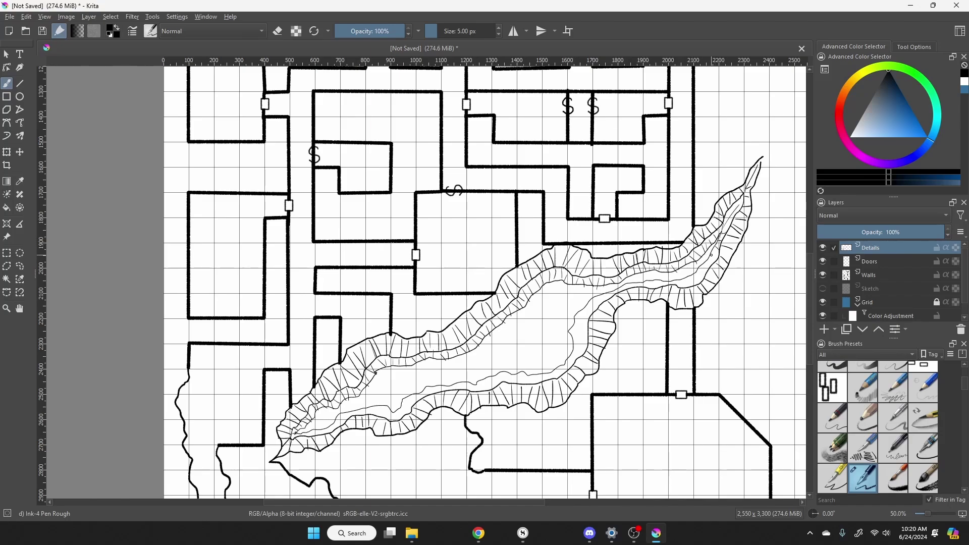
Add short hatch strokes along the inner band of the river's southern side, working from east to west.
{"action": "left_click_drag", "start_coordinate": [671, 282], "coordinate": [662, 289]}
{"action": "left_click_drag", "start_coordinate": [593, 304], "coordinate": [582, 313]}
{"action": "left_click_drag", "start_coordinate": [590, 318], "coordinate": [570, 332]}
{"action": "left_click_drag", "start_coordinate": [588, 336], "coordinate": [571, 340]}
{"action": "left_click_drag", "start_coordinate": [530, 376], "coordinate": [525, 386]}
{"action": "left_click_drag", "start_coordinate": [497, 374], "coordinate": [475, 392]}
{"action": "left_click_drag", "start_coordinate": [465, 382], "coordinate": [424, 399]}
{"action": "left_click_drag", "start_coordinate": [412, 397], "coordinate": [368, 414]}
{"action": "left_click_drag", "start_coordinate": [348, 412], "coordinate": [337, 427]}
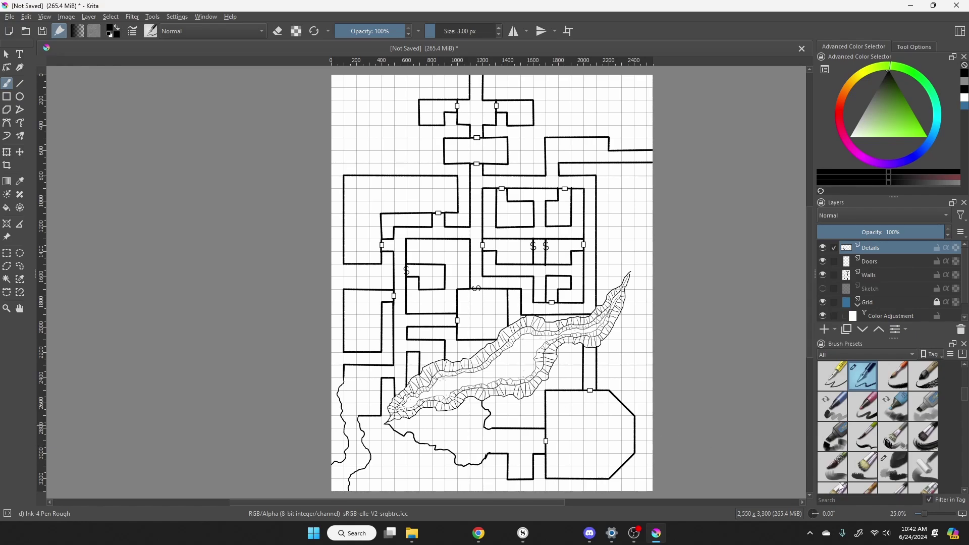
Add a paint layer named Shadow and place it between the Doors and Walls layers.
{"action": "left_click", "coordinate": [824, 332]}
{"action": "double_click", "coordinate": [897, 250]}
{"action": "type", "text": "Shadow"}
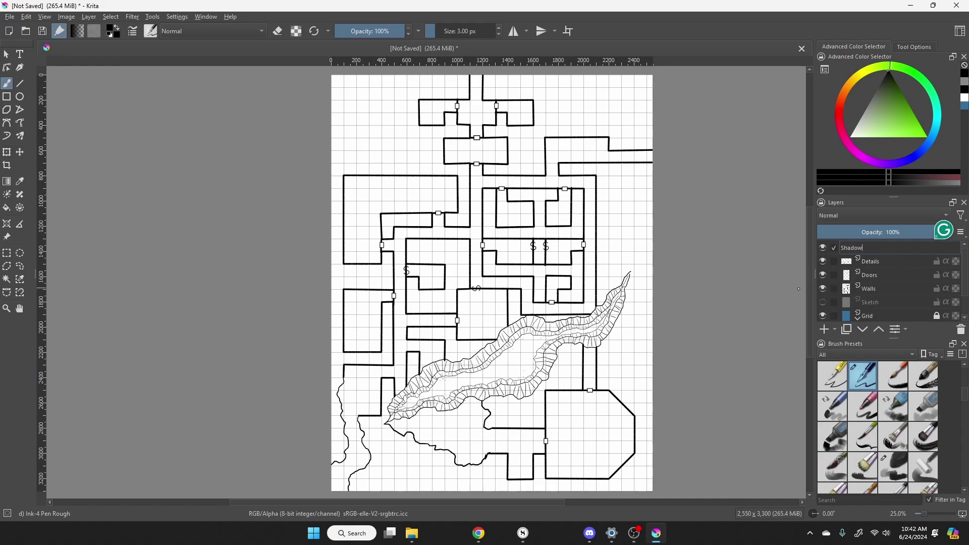
{"action": "key", "text": "Return"}
{"action": "left_click_drag", "start_coordinate": [893, 248], "coordinate": [904, 274]}
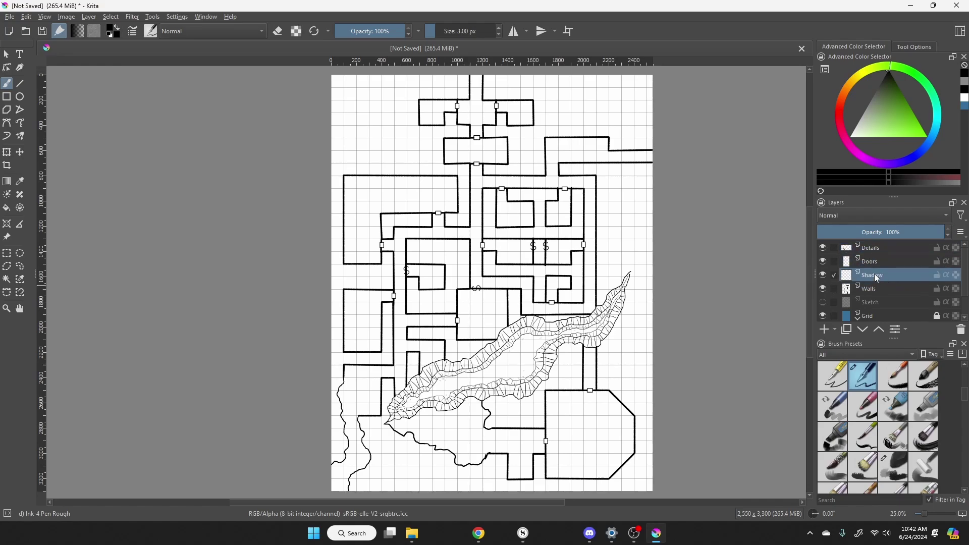
Set the Shadow layer's opacity to 25%.
{"action": "left_click", "coordinate": [846, 233]}
{"action": "left_click", "coordinate": [948, 229]}
{"action": "left_click", "coordinate": [949, 229]}
{"action": "left_click", "coordinate": [949, 228]}
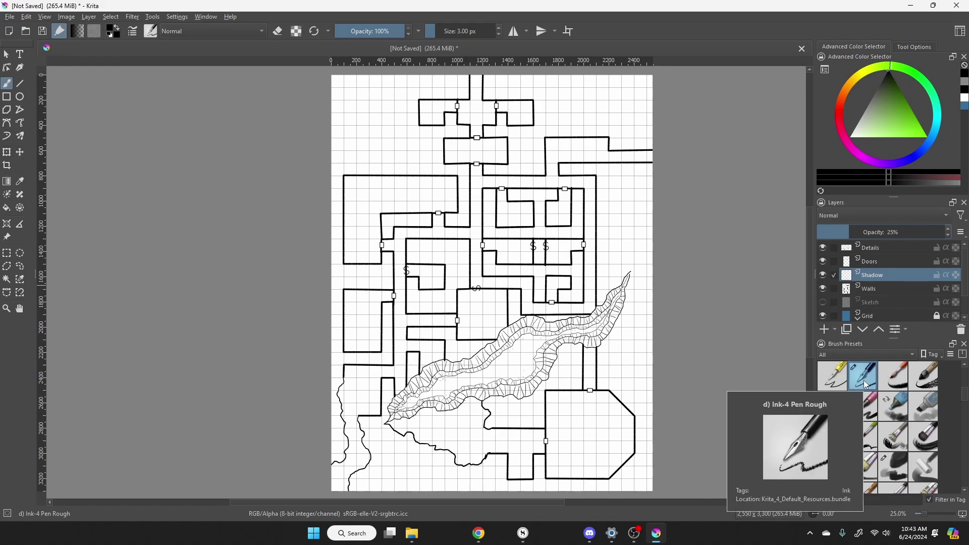
Select the Charcoal Rock Soft brush preset at 25 px for painting on the Shadow layer.
{"action": "left_click", "coordinate": [898, 472]}
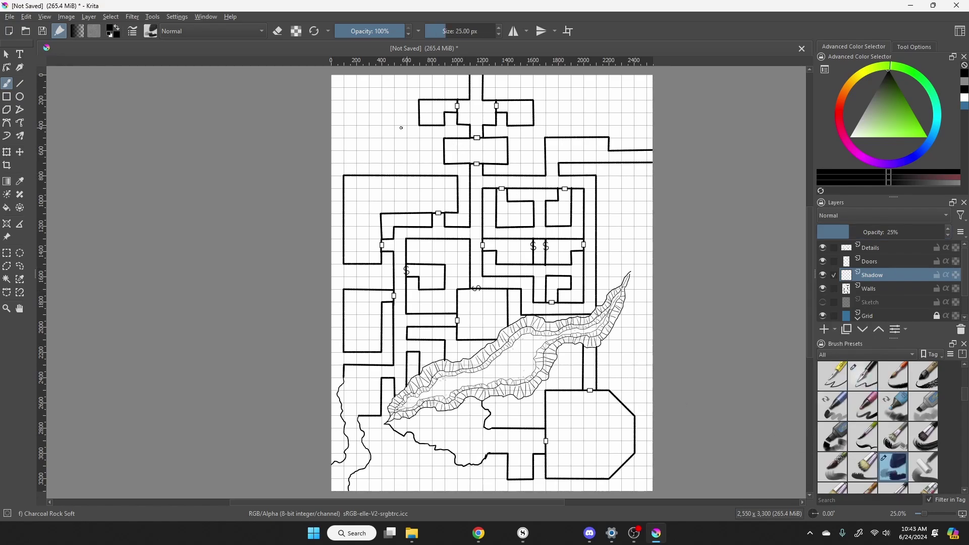
{"action": "scroll", "coordinate": [413, 123], "scroll_direction": "up", "scroll_amount": 2}
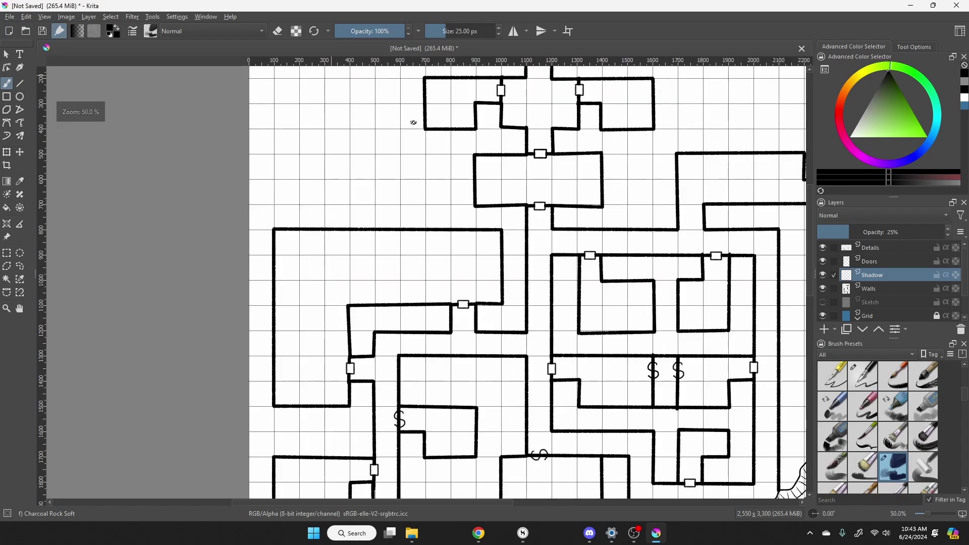
{"action": "left_click_drag", "start_coordinate": [423, 135], "coordinate": [396, 260]}
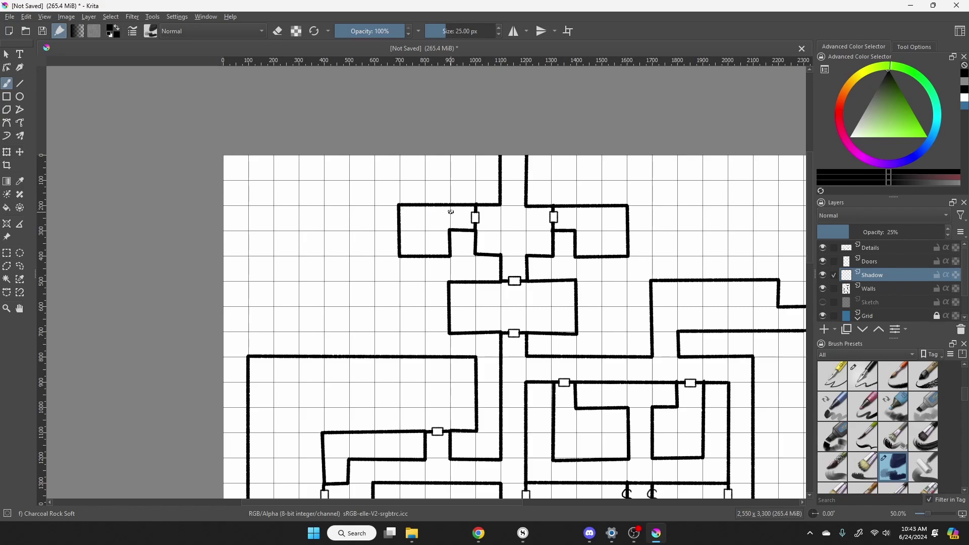
Try shading the small northwestern room with a freehand stroke and a closed polyline inside its walls, undoing both attempts.
{"action": "left_click_drag", "start_coordinate": [404, 209], "coordinate": [406, 260]}
{"action": "key", "text": "ctrl+z"}
{"action": "left_click", "coordinate": [20, 110]}
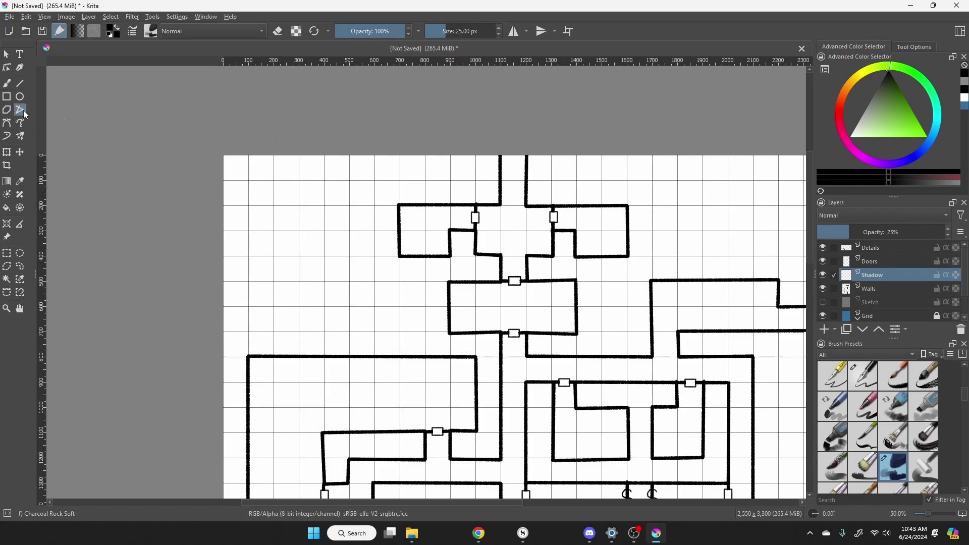
{"action": "left_click", "coordinate": [402, 209]}
{"action": "left_click", "coordinate": [402, 252]}
{"action": "left_click", "coordinate": [446, 252]}
{"action": "left_click", "coordinate": [447, 228]}
{"action": "left_click", "coordinate": [471, 228]}
{"action": "left_click", "coordinate": [471, 209]}
{"action": "left_click", "coordinate": [402, 209]}
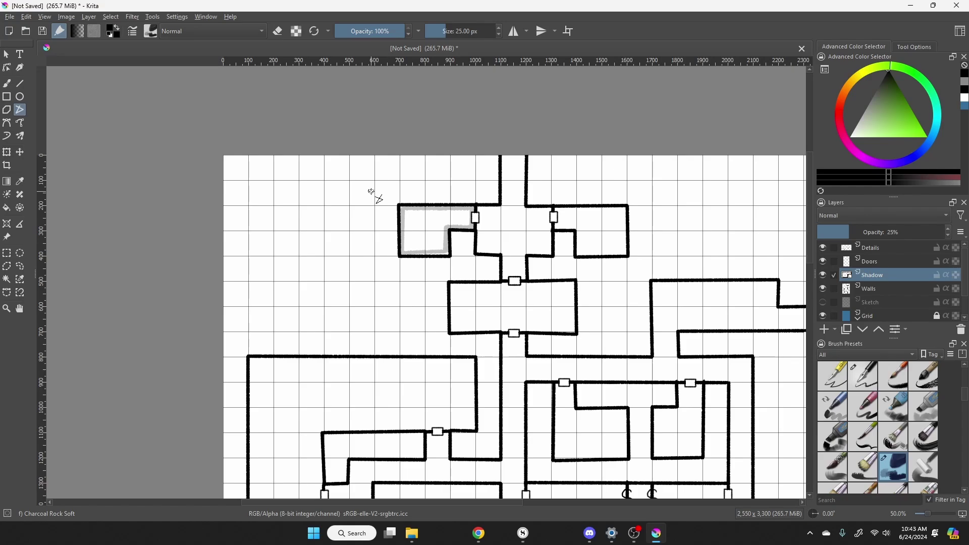
{"action": "key", "text": "ctrl+z"}
Brush an arrow pointing southeast in the blank area west of the small northwestern room to mark the light direction.
{"action": "left_click", "coordinate": [8, 85]}
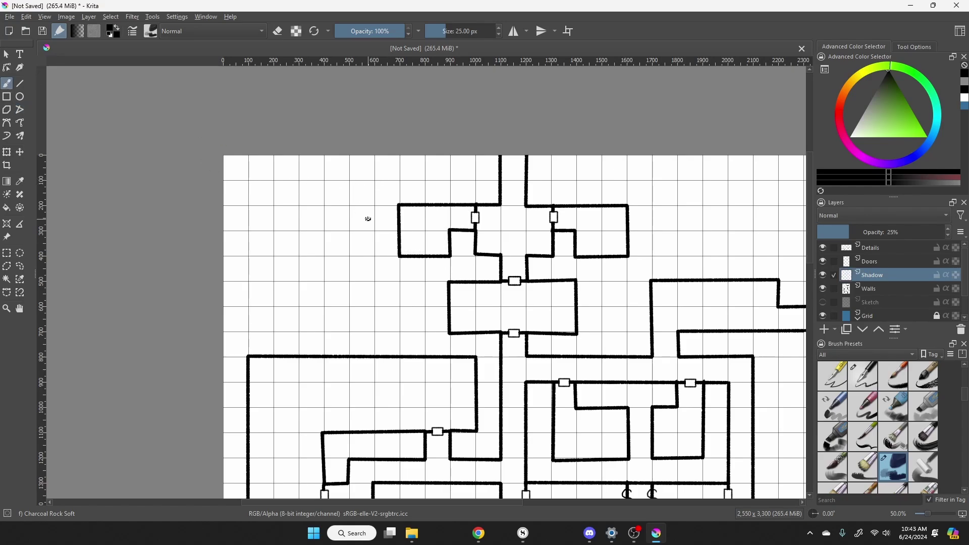
{"action": "mouse_move", "coordinate": [300, 185]}
{"action": "left_mouse_down"}
{"action": "mouse_move", "coordinate": [354, 226]}
{"action": "mouse_move", "coordinate": [347, 207]}
{"action": "mouse_move", "coordinate": [356, 229]}
{"action": "mouse_move", "coordinate": [323, 231]}
{"action": "left_mouse_up"}
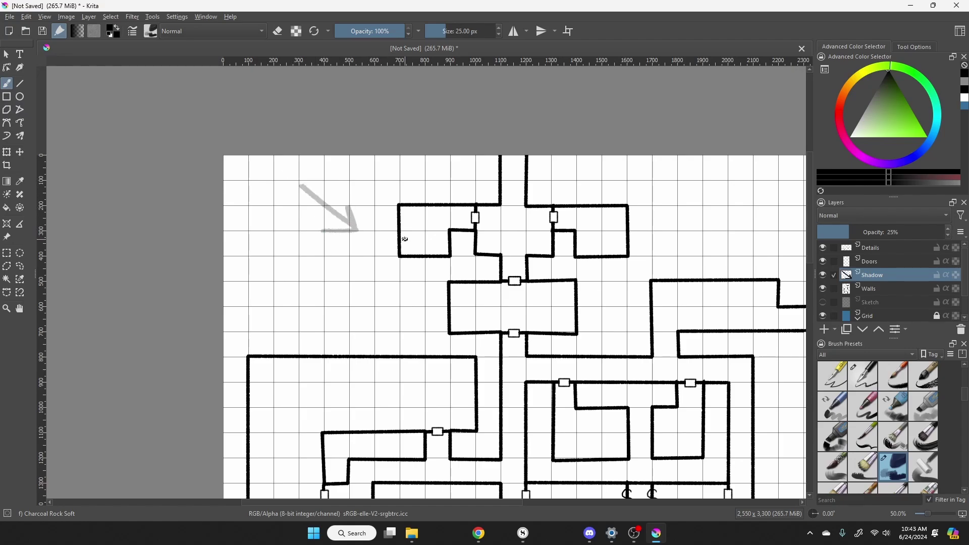
Draw an open polyline shadow along the inner north and west walls of the small northwestern room.
{"action": "left_click", "coordinate": [20, 110]}
{"action": "left_click", "coordinate": [474, 207]}
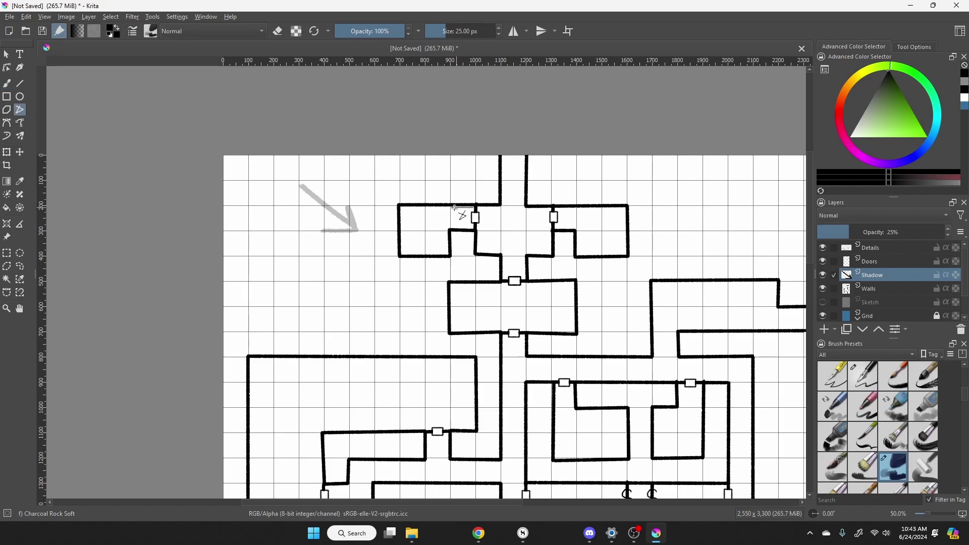
{"action": "left_click", "coordinate": [401, 207]}
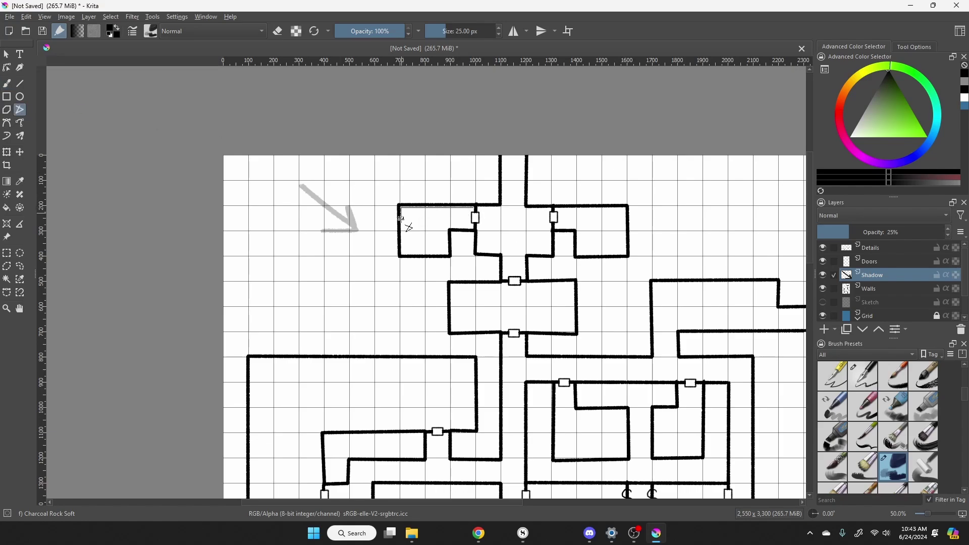
{"action": "left_click", "coordinate": [402, 255]}
{"action": "key", "text": "Return"}
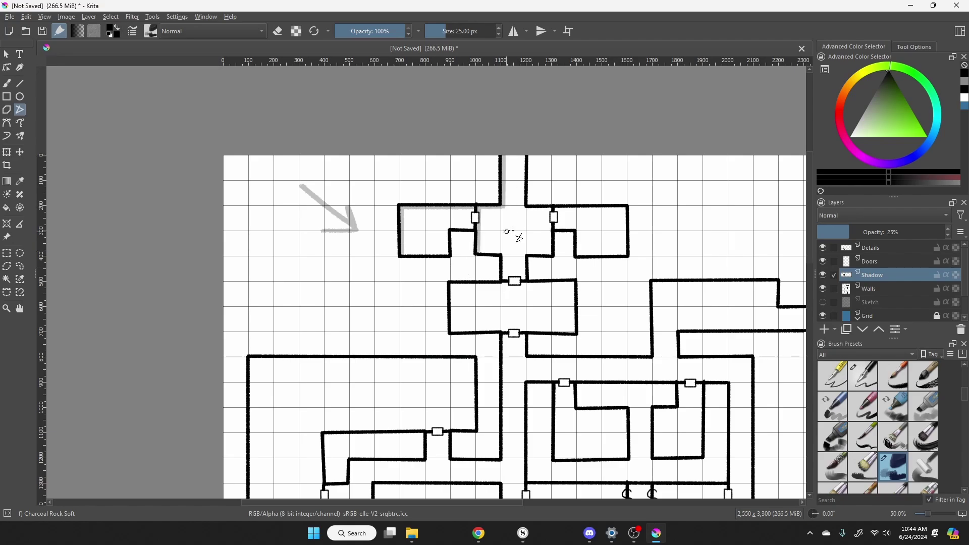
Draw straight shadow lines along the northern hall's west wall, the northeastern corridor walls and the long central north-south corridor.
{"action": "key", "text": "l"}
{"action": "left_click_drag", "start_coordinate": [448, 282], "coordinate": [452, 332]}
{"action": "left_click_drag", "start_coordinate": [525, 359], "coordinate": [656, 359]}
{"action": "left_click_drag", "start_coordinate": [656, 283], "coordinate": [777, 283]}
{"action": "left_click_drag", "start_coordinate": [766, 363], "coordinate": [721, 216]}
{"action": "left_click_drag", "start_coordinate": [459, 189], "coordinate": [458, 434]}
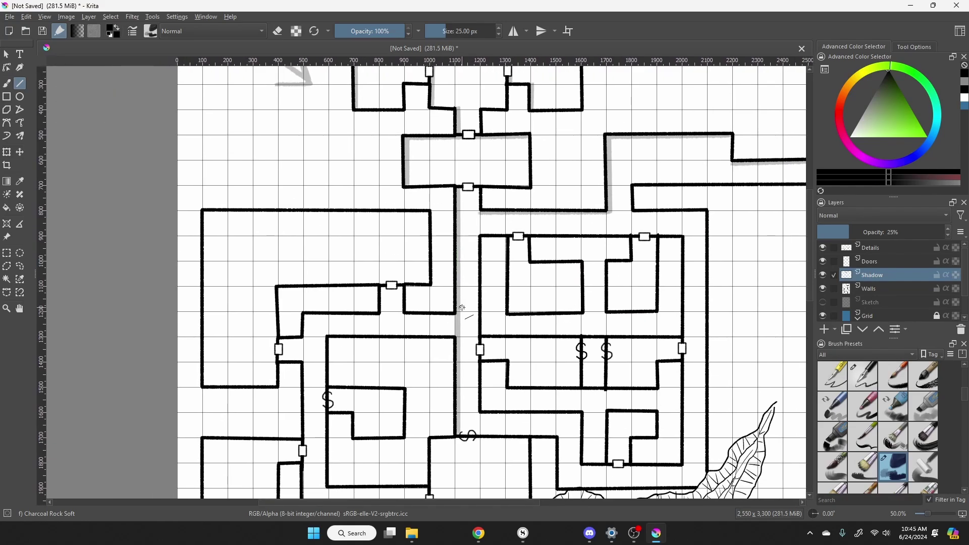
Add straight shadows inside the eastern block's upper rooms, its secret-door chambers and the corridor along its east side.
{"action": "left_click_drag", "start_coordinate": [511, 237], "coordinate": [511, 310]}
{"action": "left_click_drag", "start_coordinate": [529, 265], "coordinate": [580, 264]}
{"action": "left_click_drag", "start_coordinate": [635, 239], "coordinate": [635, 264]}
{"action": "left_click_drag", "start_coordinate": [608, 264], "coordinate": [608, 310]}
{"action": "left_click_drag", "start_coordinate": [689, 237], "coordinate": [688, 467]}
{"action": "left_click_drag", "start_coordinate": [580, 339], "coordinate": [681, 340]}
{"action": "left_click_drag", "start_coordinate": [585, 340], "coordinate": [610, 388]}
Shade the north and west walls of the large western room and the stepped corridor walls southeast of it.
{"action": "left_click_drag", "start_coordinate": [428, 213], "coordinate": [204, 213]}
{"action": "left_click_drag", "start_coordinate": [206, 213], "coordinate": [206, 387]}
{"action": "left_click_drag", "start_coordinate": [383, 289], "coordinate": [383, 315]}
{"action": "left_click_drag", "start_coordinate": [382, 316], "coordinate": [306, 316]}
{"action": "left_click_drag", "start_coordinate": [306, 317], "coordinate": [280, 342]}
{"action": "left_click_drag", "start_coordinate": [458, 316], "coordinate": [408, 317]}
Draw shadow lines around the lower rooms of the eastern block and along the corridor running south and west of them.
{"action": "left_click_drag", "start_coordinate": [374, 378], "coordinate": [365, 281]}
{"action": "mouse_move", "coordinate": [602, 362]}
{"action": "left_mouse_down"}
{"action": "mouse_move", "coordinate": [602, 316]}
{"action": "mouse_move", "coordinate": [648, 317]}
{"action": "left_mouse_up"}
{"action": "left_click_drag", "start_coordinate": [676, 371], "coordinate": [572, 371]}
{"action": "left_click_drag", "start_coordinate": [553, 339], "coordinate": [553, 390]}
{"action": "left_click_drag", "start_coordinate": [573, 318], "coordinate": [472, 318]}
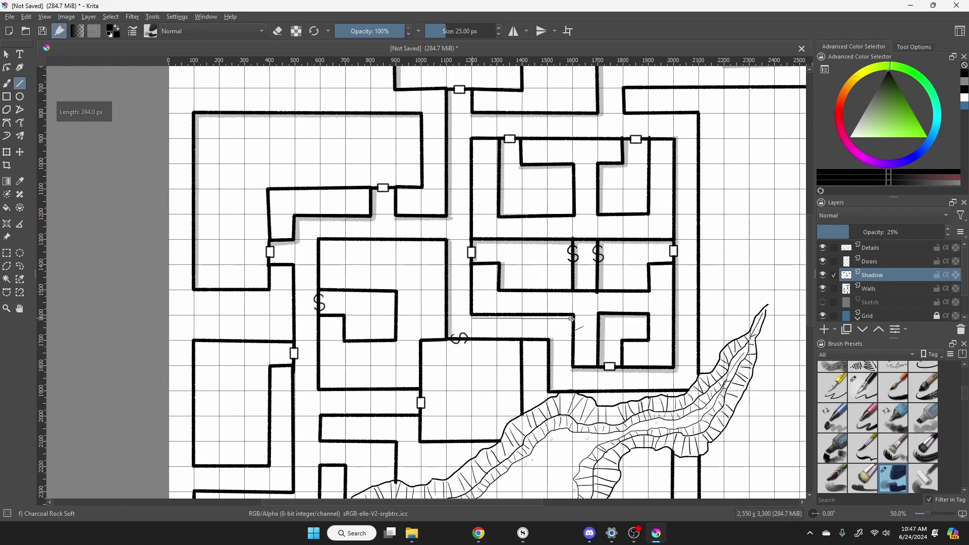
Shade the small secret-door room, the western north-south corridor, the lower western room and the passage south of the central-west room.
{"action": "left_click_drag", "start_coordinate": [395, 294], "coordinate": [323, 294]}
{"action": "left_click_drag", "start_coordinate": [322, 294], "coordinate": [321, 315]}
{"action": "left_click_drag", "start_coordinate": [347, 316], "coordinate": [348, 339]}
{"action": "left_click_drag", "start_coordinate": [347, 341], "coordinate": [459, 284]}
{"action": "left_click_drag", "start_coordinate": [392, 225], "coordinate": [393, 451]}
{"action": "left_click_drag", "start_coordinate": [387, 303], "coordinate": [294, 303]}
{"action": "left_click_drag", "start_coordinate": [293, 305], "coordinate": [293, 423]}
{"action": "left_click_drag", "start_coordinate": [413, 352], "coordinate": [514, 352]}
Add shadows to the north and west walls of the room north of the river and to the southwestern corridors.
{"action": "left_click_drag", "start_coordinate": [614, 303], "coordinate": [519, 304]}
{"action": "left_click_drag", "start_coordinate": [534, 389], "coordinate": [544, 252]}
{"action": "left_click_drag", "start_coordinate": [531, 165], "coordinate": [531, 221]}
{"action": "left_click_drag", "start_coordinate": [529, 231], "coordinate": [529, 264]}
{"action": "left_click_drag", "start_coordinate": [404, 318], "coordinate": [303, 317]}
{"action": "left_click_drag", "start_coordinate": [405, 340], "coordinate": [405, 375]}
{"action": "left_click_drag", "start_coordinate": [501, 266], "coordinate": [428, 266]}
{"action": "left_click_drag", "start_coordinate": [454, 285], "coordinate": [454, 333]}
Shade the octagonal chamber's west and north walls and the north wall of the corridor leading into it.
{"action": "left_click_drag", "start_coordinate": [536, 283], "coordinate": [561, 156]}
{"action": "left_click_drag", "start_coordinate": [486, 253], "coordinate": [487, 418]}
{"action": "left_click_drag", "start_coordinate": [610, 248], "coordinate": [487, 247]}
{"action": "left_click_drag", "start_coordinate": [374, 324], "coordinate": [482, 325]}
{"action": "scroll", "coordinate": [411, 374], "scroll_direction": "down", "scroll_amount": 1}
{"action": "mouse_move", "coordinate": [412, 243]}
{"action": "left_mouse_down"}
{"action": "mouse_move", "coordinate": [518, 378]}
{"action": "mouse_move", "coordinate": [540, 295]}
{"action": "left_mouse_up"}
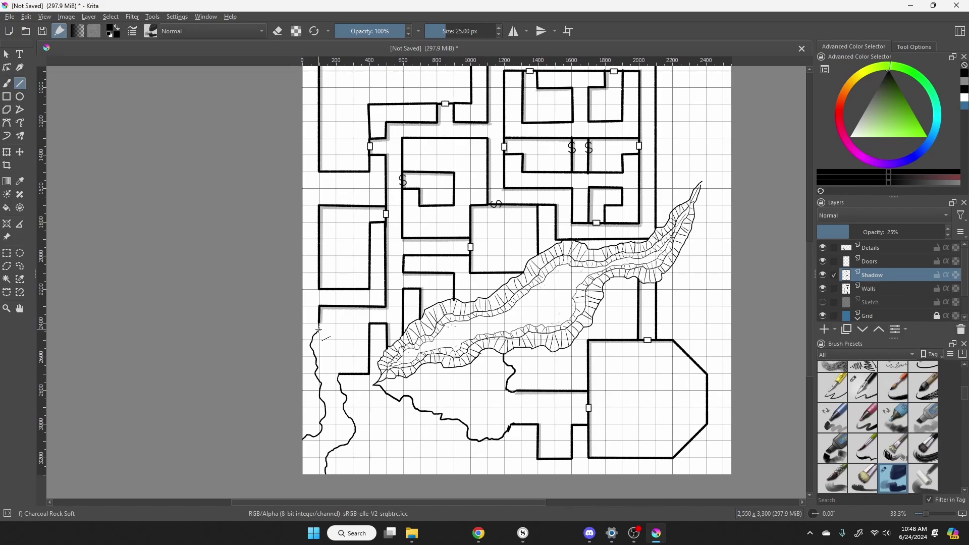
Brush freehand shadows along the winding southwestern passage, the irregular cave walls and the river banks.
{"action": "key", "text": "b"}
{"action": "mouse_move", "coordinate": [317, 372]}
{"action": "left_mouse_down"}
{"action": "mouse_move", "coordinate": [324, 427]}
{"action": "mouse_move", "coordinate": [359, 400]}
{"action": "left_mouse_up"}
{"action": "key", "text": "ctrl+z"}
{"action": "scroll", "coordinate": [317, 429], "scroll_direction": "up", "scroll_amount": 2}
{"action": "mouse_move", "coordinate": [369, 189]}
{"action": "left_mouse_down"}
{"action": "mouse_move", "coordinate": [373, 315]}
{"action": "mouse_move", "coordinate": [334, 425]}
{"action": "left_mouse_up"}
{"action": "mouse_move", "coordinate": [589, 305]}
{"action": "left_mouse_down"}
{"action": "mouse_move", "coordinate": [331, 299]}
{"action": "mouse_move", "coordinate": [339, 411]}
{"action": "left_mouse_up"}
{"action": "mouse_move", "coordinate": [240, 412]}
{"action": "left_mouse_down"}
{"action": "mouse_move", "coordinate": [268, 333]}
{"action": "mouse_move", "coordinate": [320, 287]}
{"action": "mouse_move", "coordinate": [392, 251]}
{"action": "mouse_move", "coordinate": [464, 236]}
{"action": "mouse_move", "coordinate": [566, 147]}
{"action": "mouse_move", "coordinate": [645, 136]}
{"action": "mouse_move", "coordinate": [757, 133]}
{"action": "left_mouse_up"}
{"action": "mouse_move", "coordinate": [757, 133]}
{"action": "left_mouse_down"}
{"action": "mouse_move", "coordinate": [492, 223]}
{"action": "mouse_move", "coordinate": [612, 106]}
{"action": "left_mouse_up"}
{"action": "scroll", "coordinate": [612, 106], "scroll_direction": "down", "scroll_amount": 3}
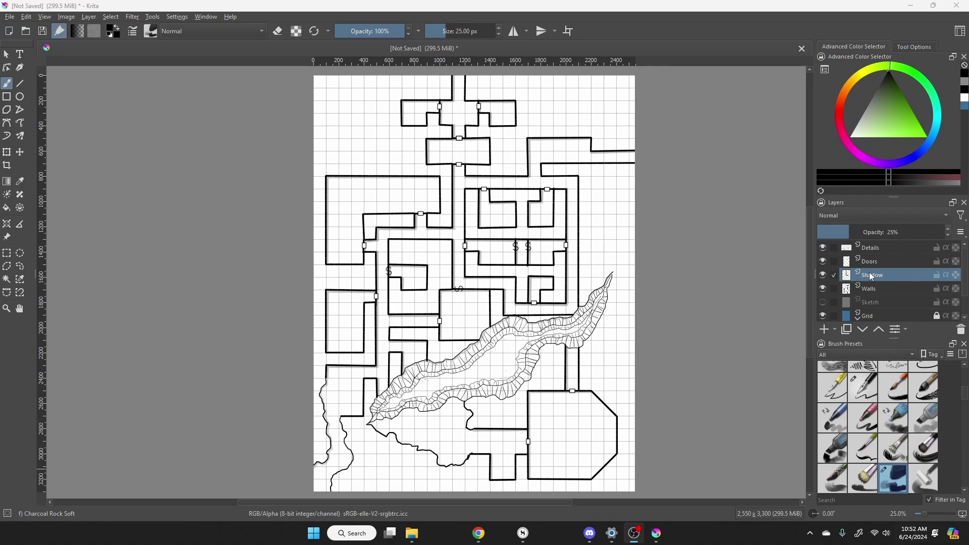
Add a paint layer above Details and name it Hashing.
{"action": "left_click", "coordinate": [879, 248]}
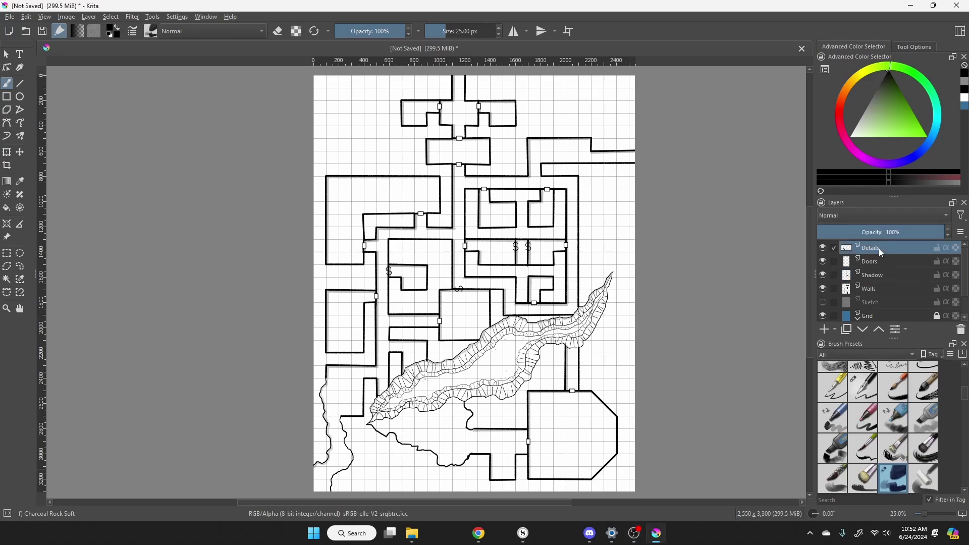
{"action": "left_click", "coordinate": [827, 329]}
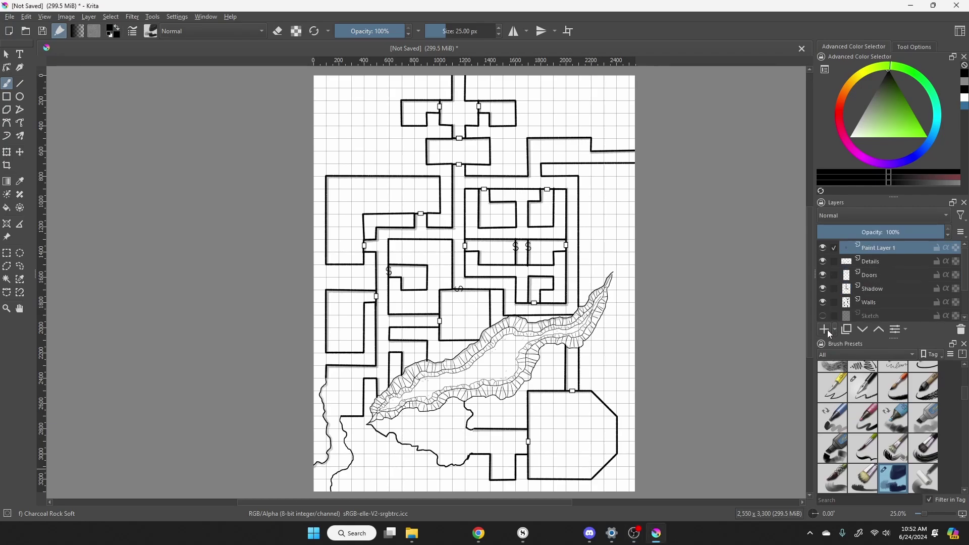
{"action": "double_click", "coordinate": [889, 246]}
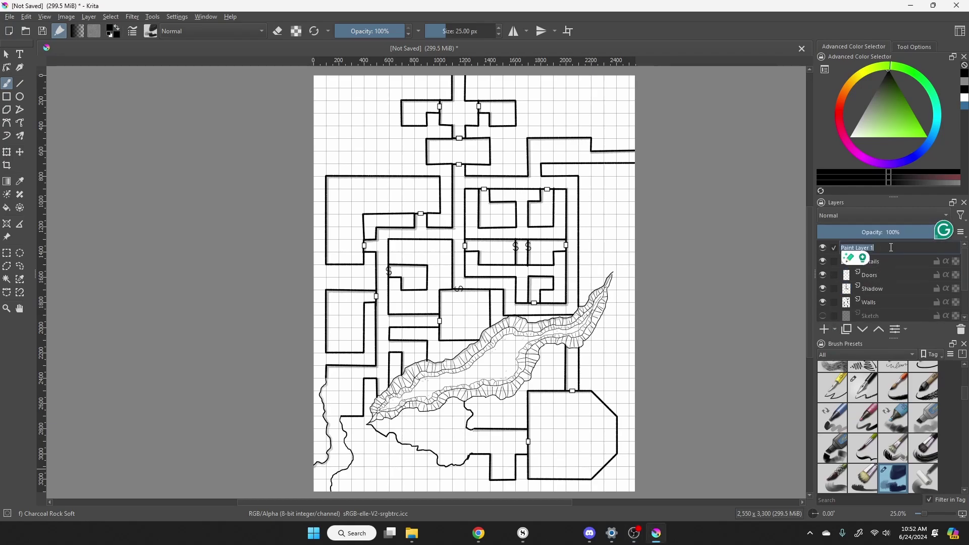
{"action": "type", "text": "Hashing"}
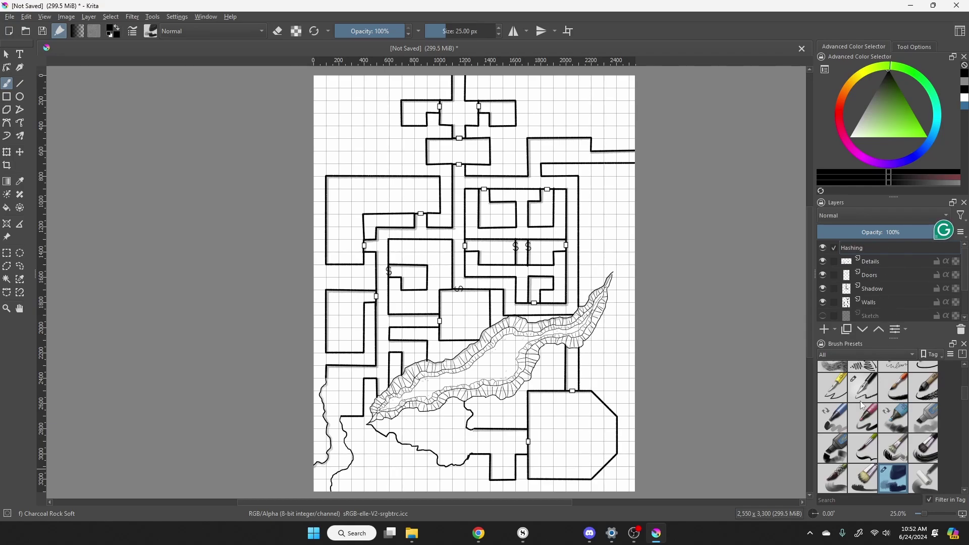
Find and select the Screentone Moire brush preset.
{"action": "scroll", "coordinate": [886, 417], "scroll_direction": "down", "scroll_amount": 5}
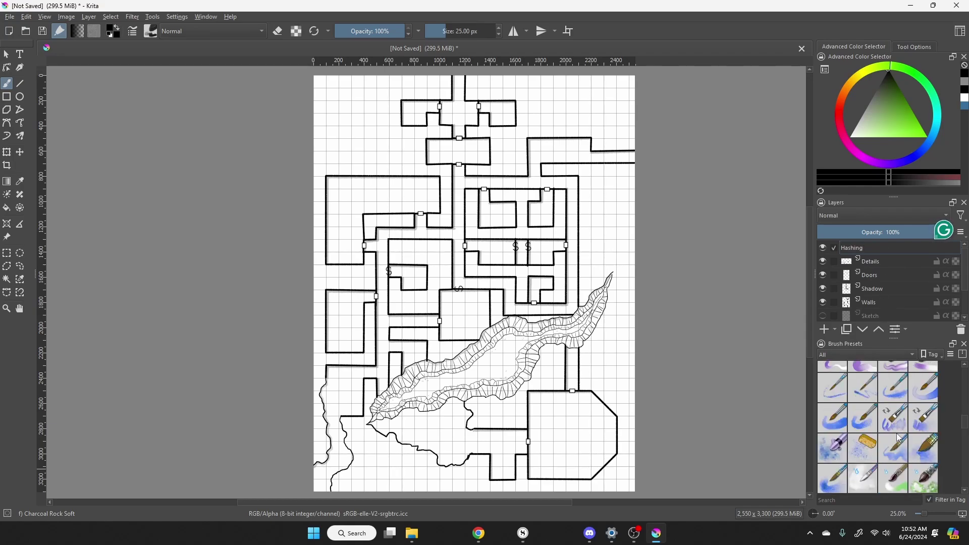
{"action": "scroll", "coordinate": [896, 434], "scroll_direction": "down", "scroll_amount": 6}
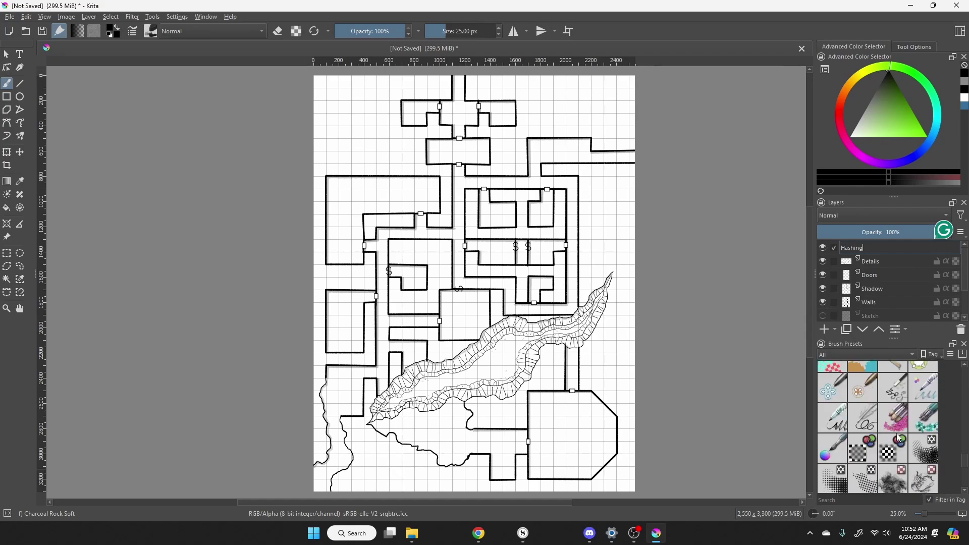
{"action": "scroll", "coordinate": [925, 410], "scroll_direction": "up", "scroll_amount": 3}
{"action": "mouse_move", "coordinate": [928, 458]}
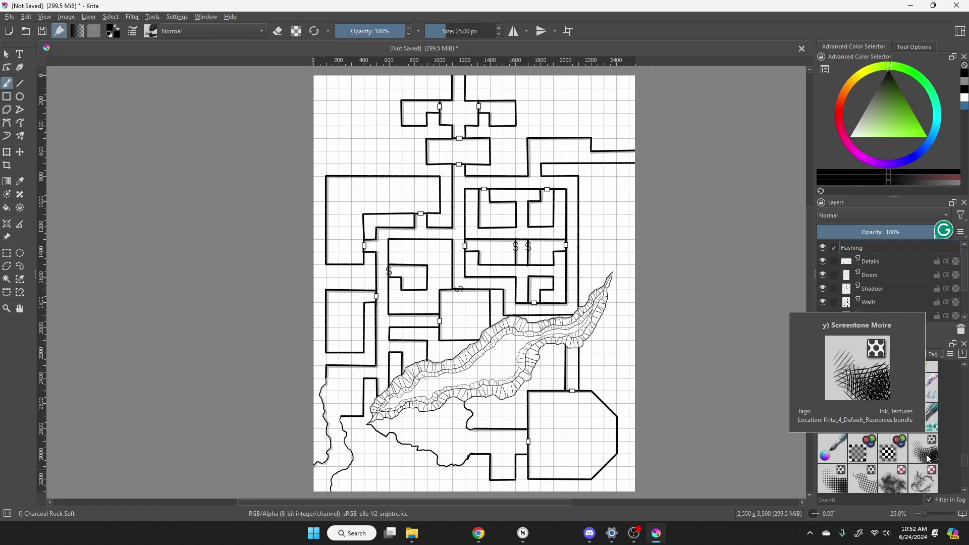
{"action": "left_click", "coordinate": [928, 458]}
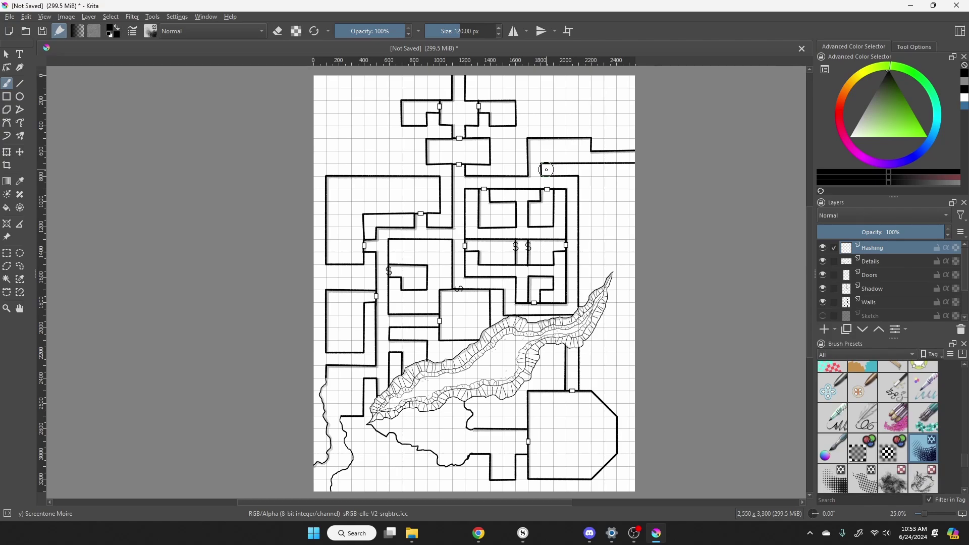
Try a 120 px Screentone Moire stroke just south of the northeastern corridor and undo it.
{"action": "scroll", "coordinate": [546, 169], "scroll_direction": "up", "scroll_amount": 1}
{"action": "left_click_drag", "start_coordinate": [546, 170], "coordinate": [608, 173]}
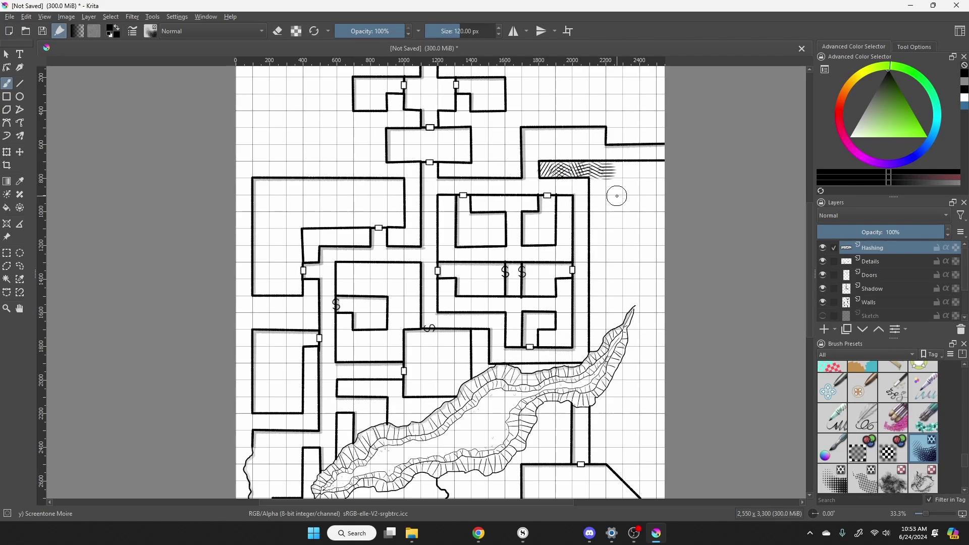
{"action": "key", "text": "ctrl+z"}
{"action": "key", "text": "ctrl+z"}
{"action": "key", "text": "ctrl+z"}
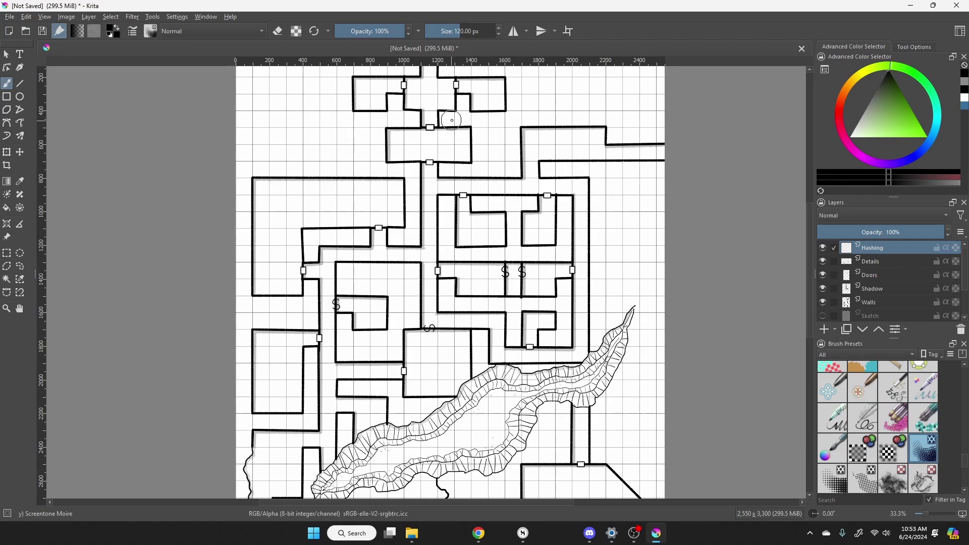
Paint light screentone hatching over the solid rock around the northern, western and eastern rooms and corridors.
{"action": "left_click_drag", "start_coordinate": [450, 116], "coordinate": [468, 163]}
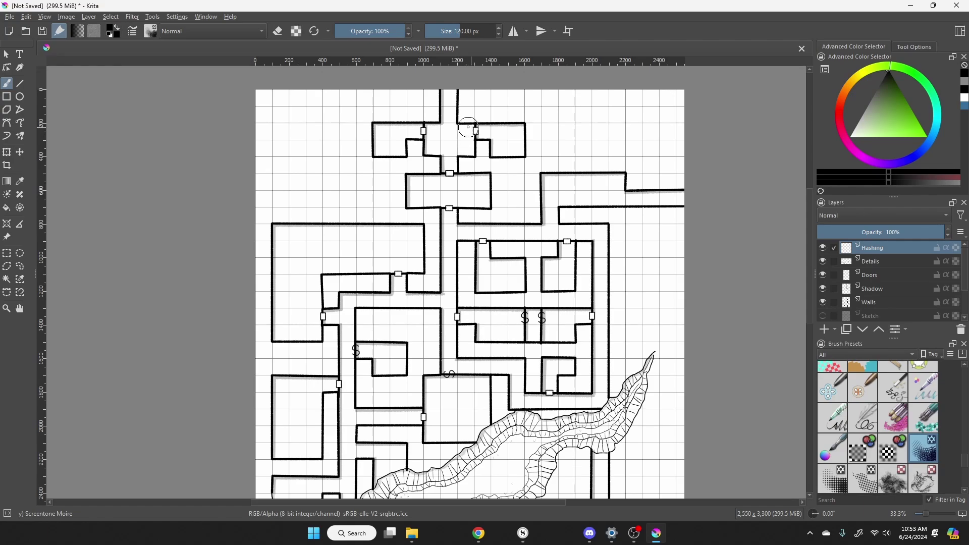
{"action": "mouse_move", "coordinate": [465, 94]}
{"action": "left_mouse_down"}
{"action": "mouse_move", "coordinate": [465, 108]}
{"action": "mouse_move", "coordinate": [467, 96]}
{"action": "mouse_move", "coordinate": [472, 109]}
{"action": "mouse_move", "coordinate": [525, 111]}
{"action": "mouse_move", "coordinate": [531, 133]}
{"action": "mouse_move", "coordinate": [533, 126]}
{"action": "mouse_move", "coordinate": [530, 161]}
{"action": "mouse_move", "coordinate": [465, 162]}
{"action": "mouse_move", "coordinate": [497, 186]}
{"action": "mouse_move", "coordinate": [499, 174]}
{"action": "mouse_move", "coordinate": [478, 222]}
{"action": "mouse_move", "coordinate": [460, 215]}
{"action": "mouse_move", "coordinate": [535, 214]}
{"action": "mouse_move", "coordinate": [525, 166]}
{"action": "mouse_move", "coordinate": [621, 159]}
{"action": "mouse_move", "coordinate": [651, 191]}
{"action": "mouse_move", "coordinate": [641, 185]}
{"action": "mouse_move", "coordinate": [674, 190]}
{"action": "mouse_move", "coordinate": [665, 168]}
{"action": "left_mouse_up"}
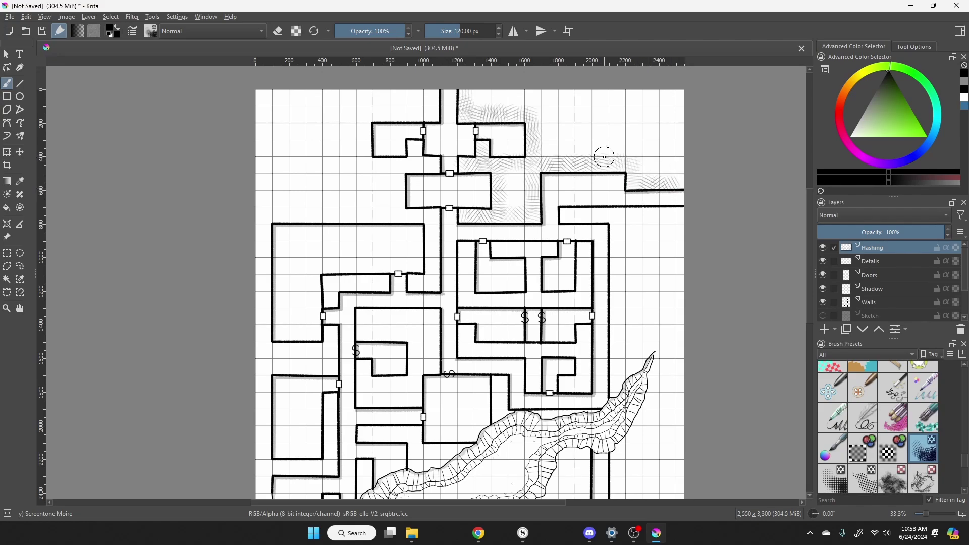
{"action": "mouse_move", "coordinate": [426, 93]}
{"action": "left_mouse_down"}
{"action": "mouse_move", "coordinate": [429, 121]}
{"action": "mouse_move", "coordinate": [374, 167]}
{"action": "mouse_move", "coordinate": [433, 219]}
{"action": "mouse_move", "coordinate": [273, 212]}
{"action": "mouse_move", "coordinate": [264, 303]}
{"action": "mouse_move", "coordinate": [276, 367]}
{"action": "mouse_move", "coordinate": [264, 475]}
{"action": "mouse_move", "coordinate": [331, 461]}
{"action": "mouse_move", "coordinate": [385, 177]}
{"action": "mouse_move", "coordinate": [339, 192]}
{"action": "mouse_move", "coordinate": [616, 150]}
{"action": "mouse_move", "coordinate": [517, 190]}
{"action": "mouse_move", "coordinate": [465, 250]}
{"action": "mouse_move", "coordinate": [586, 300]}
{"action": "mouse_move", "coordinate": [498, 248]}
{"action": "mouse_move", "coordinate": [564, 212]}
{"action": "mouse_move", "coordinate": [617, 342]}
{"action": "mouse_move", "coordinate": [656, 363]}
{"action": "mouse_move", "coordinate": [663, 386]}
{"action": "mouse_move", "coordinate": [622, 292]}
{"action": "mouse_move", "coordinate": [678, 231]}
{"action": "mouse_move", "coordinate": [640, 446]}
{"action": "left_mouse_up"}
Extend the screentone hatching over the rock around the octagonal chamber and southern caves and between the remaining inner rooms.
{"action": "scroll", "coordinate": [640, 446], "scroll_direction": "down", "scroll_amount": 3}
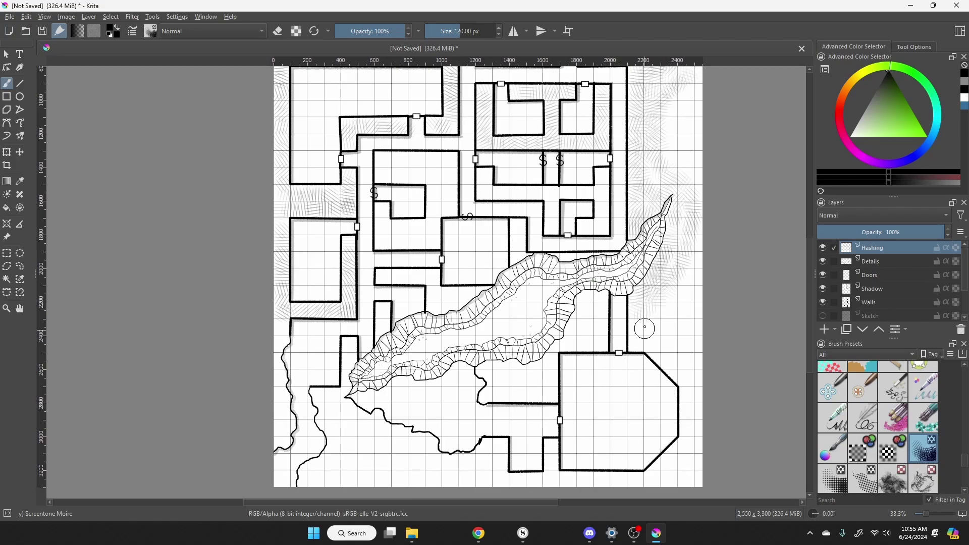
{"action": "mouse_move", "coordinate": [691, 399]}
{"action": "left_mouse_down"}
{"action": "mouse_move", "coordinate": [569, 476]}
{"action": "mouse_move", "coordinate": [429, 447]}
{"action": "mouse_move", "coordinate": [341, 405]}
{"action": "mouse_move", "coordinate": [386, 316]}
{"action": "mouse_move", "coordinate": [384, 343]}
{"action": "mouse_move", "coordinate": [328, 444]}
{"action": "mouse_move", "coordinate": [278, 347]}
{"action": "mouse_move", "coordinate": [297, 447]}
{"action": "mouse_move", "coordinate": [494, 475]}
{"action": "mouse_move", "coordinate": [650, 325]}
{"action": "mouse_move", "coordinate": [490, 368]}
{"action": "mouse_move", "coordinate": [555, 348]}
{"action": "mouse_move", "coordinate": [580, 313]}
{"action": "mouse_move", "coordinate": [525, 380]}
{"action": "left_mouse_up"}
{"action": "key", "text": "e"}
{"action": "key", "text": "e"}
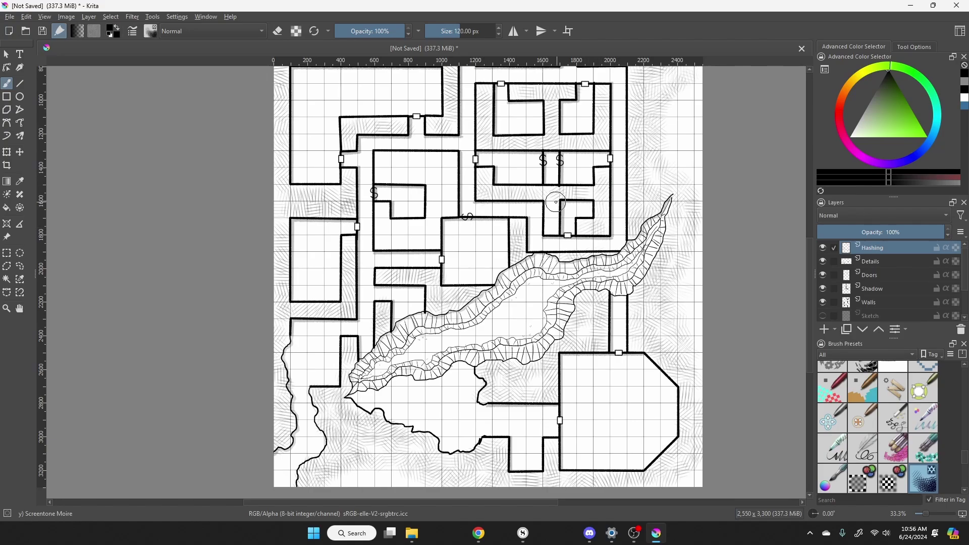
{"action": "mouse_move", "coordinate": [397, 222]}
{"action": "left_mouse_down"}
{"action": "mouse_move", "coordinate": [452, 202]}
{"action": "mouse_move", "coordinate": [389, 212]}
{"action": "mouse_move", "coordinate": [383, 238]}
{"action": "mouse_move", "coordinate": [429, 177]}
{"action": "left_mouse_up"}
{"action": "scroll", "coordinate": [475, 252], "scroll_direction": "down", "scroll_amount": 1}
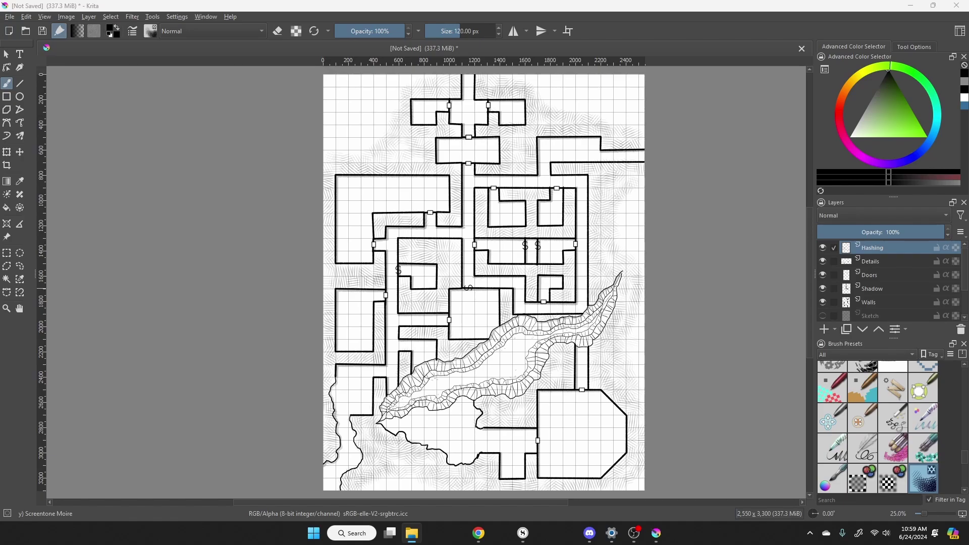
Insert the Parchment Background image as a new layer and scale it up to cover the whole page.
{"action": "left_click_drag", "start_coordinate": [0, 328], "coordinate": [327, 260]}
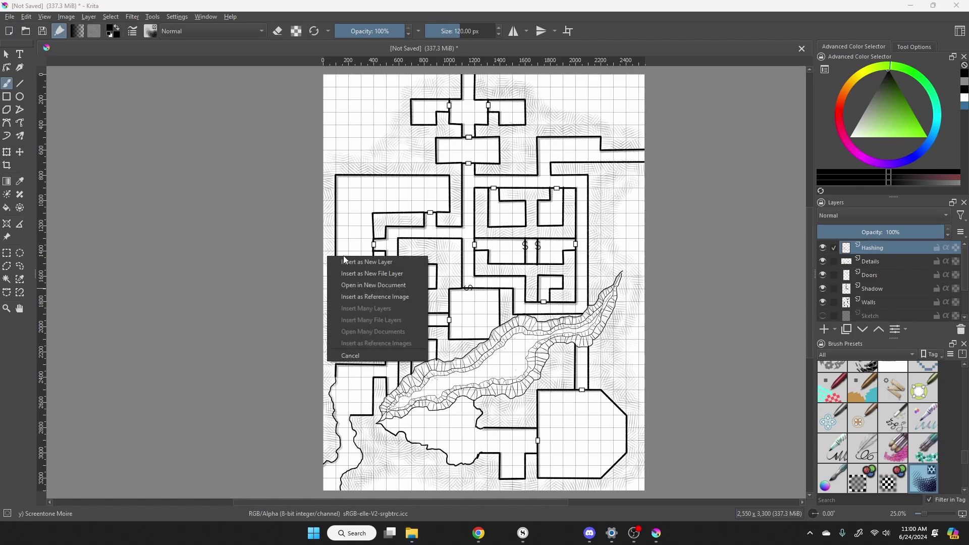
{"action": "left_click", "coordinate": [348, 269]}
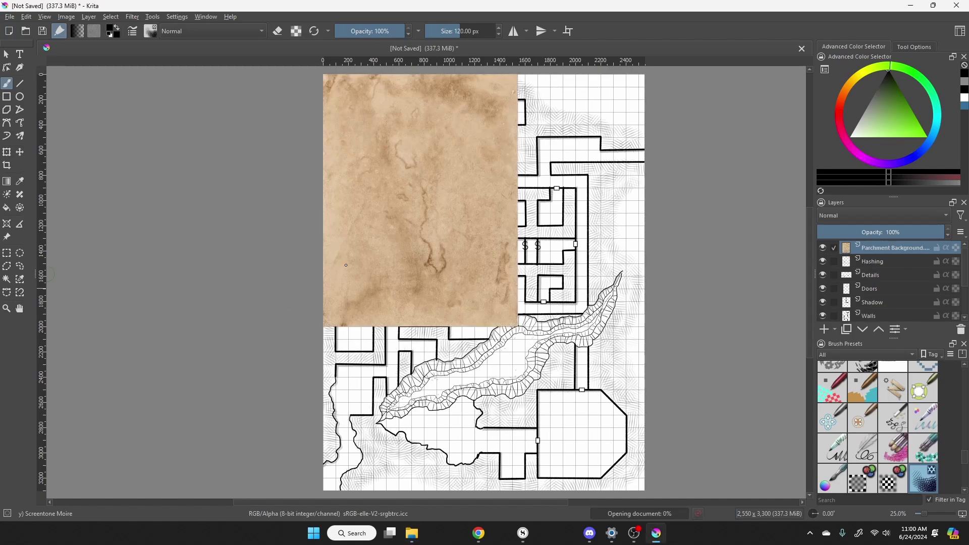
{"action": "left_click", "coordinate": [10, 156]}
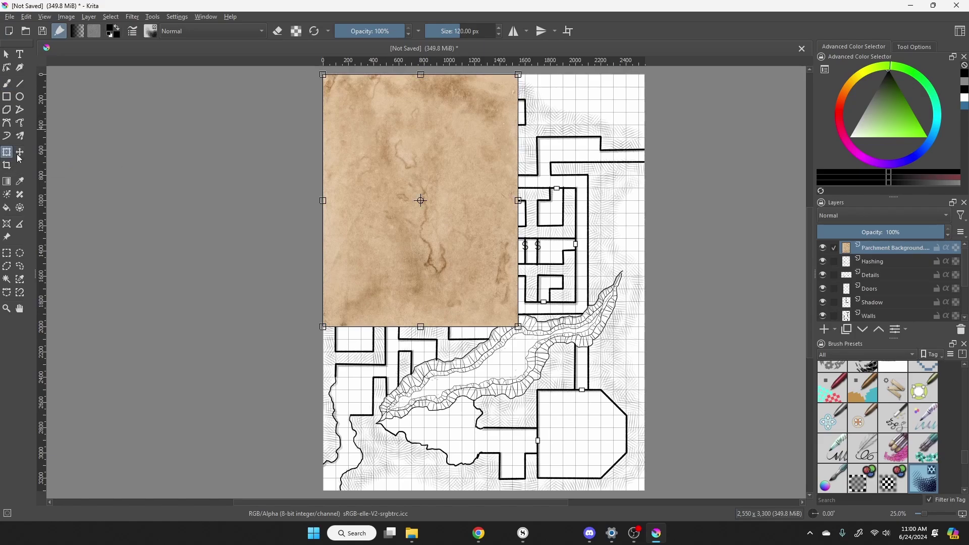
{"action": "left_click_drag", "start_coordinate": [512, 332], "coordinate": [651, 491]}
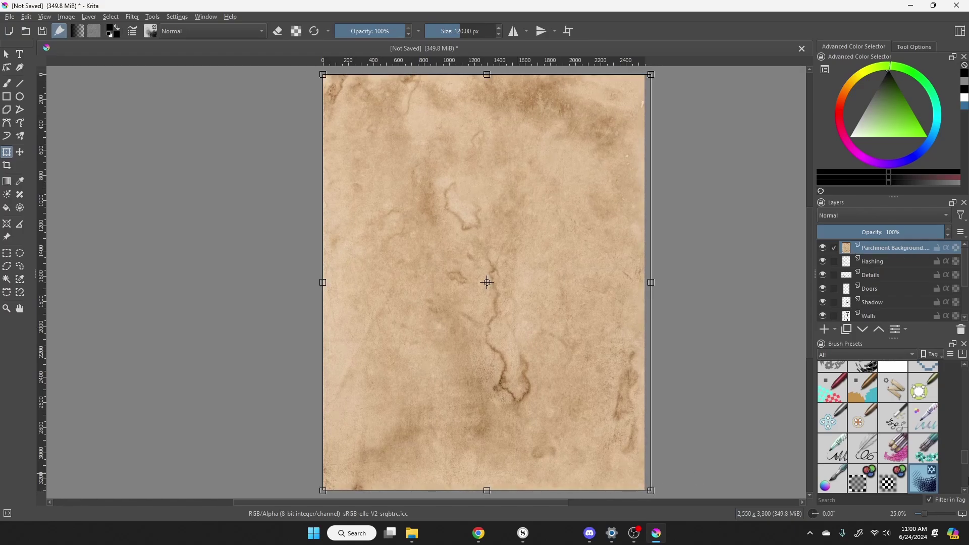
Move the parchment layer below the Grid layer and set its opacity to 53%.
{"action": "mouse_move", "coordinate": [894, 252]}
{"action": "left_mouse_down"}
{"action": "mouse_move", "coordinate": [894, 334]}
{"action": "mouse_move", "coordinate": [893, 297]}
{"action": "mouse_move", "coordinate": [891, 313]}
{"action": "left_mouse_up"}
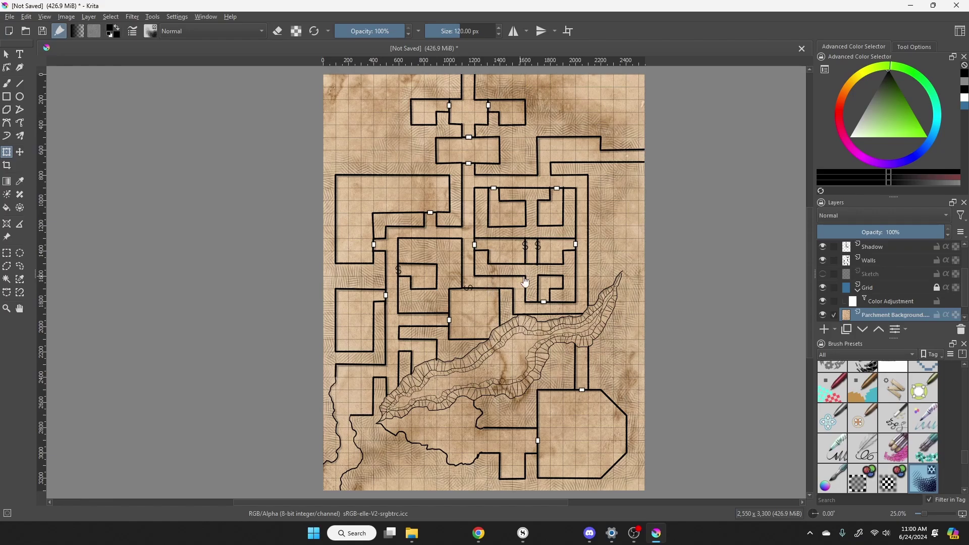
{"action": "mouse_move", "coordinate": [872, 233]}
{"action": "left_mouse_down"}
{"action": "mouse_move", "coordinate": [881, 233]}
{"action": "mouse_move", "coordinate": [864, 233]}
{"action": "mouse_move", "coordinate": [884, 233]}
{"action": "left_mouse_up"}
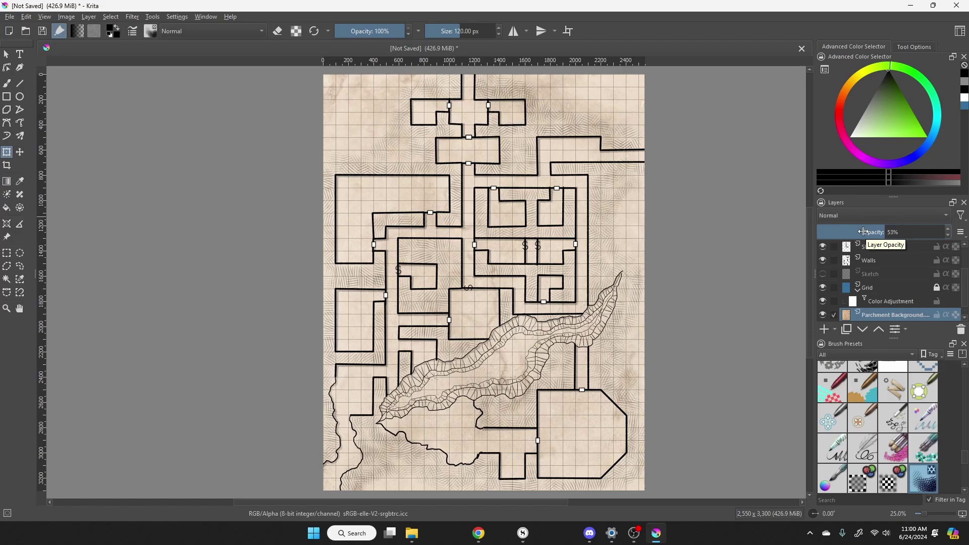
Switch to the Freehand Brush with the Basic-1 preset and try painting on the Grid layer's Color Adjustment mask.
{"action": "mouse_move", "coordinate": [869, 286]}
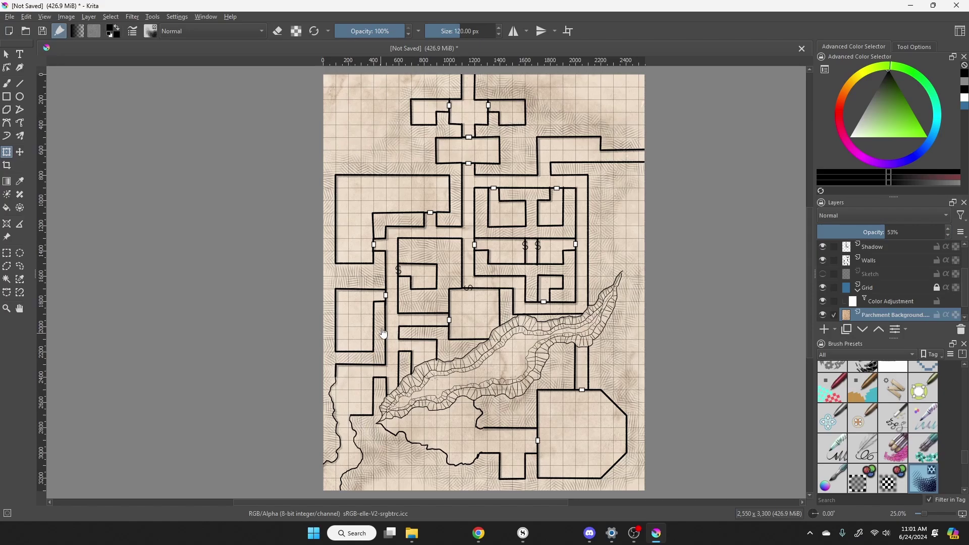
{"action": "left_click", "coordinate": [874, 290]}
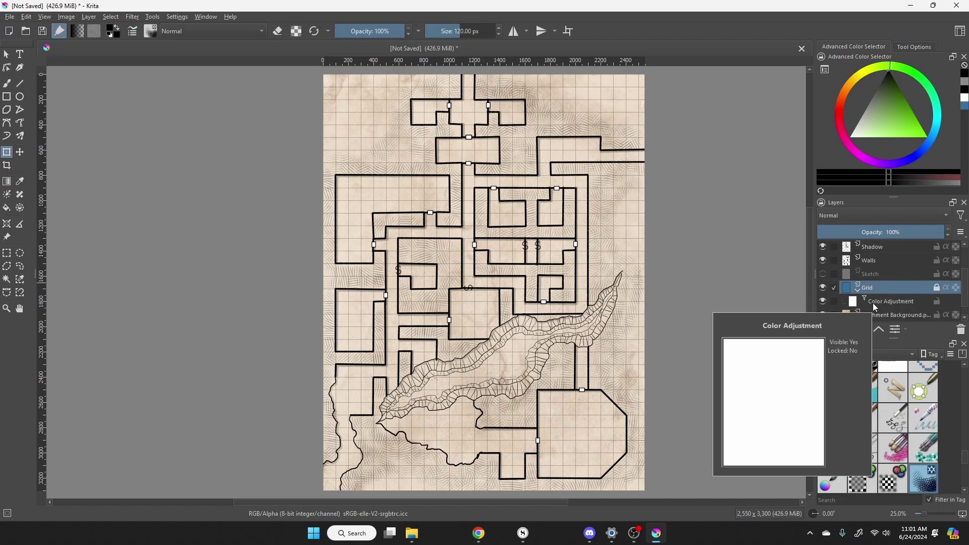
{"action": "left_click", "coordinate": [873, 304]}
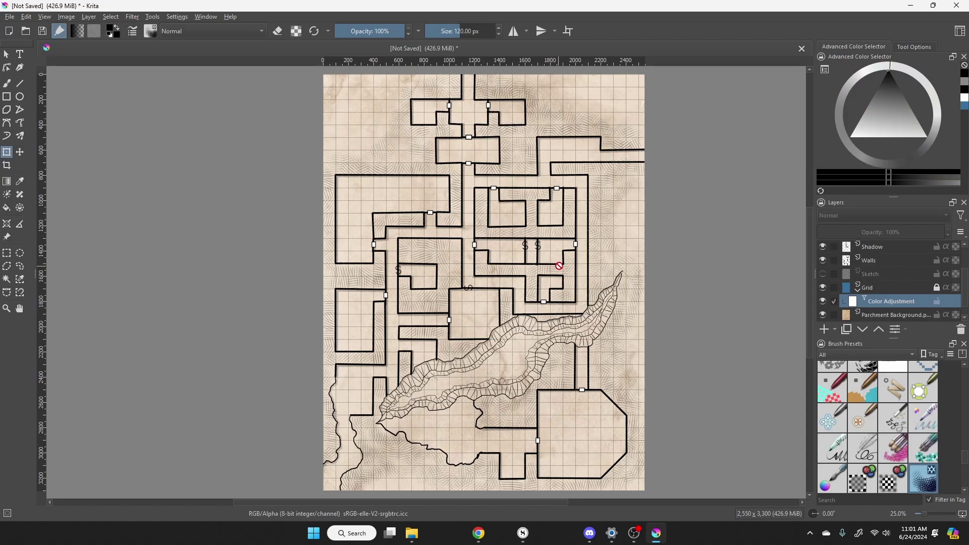
{"action": "left_click", "coordinate": [867, 292]}
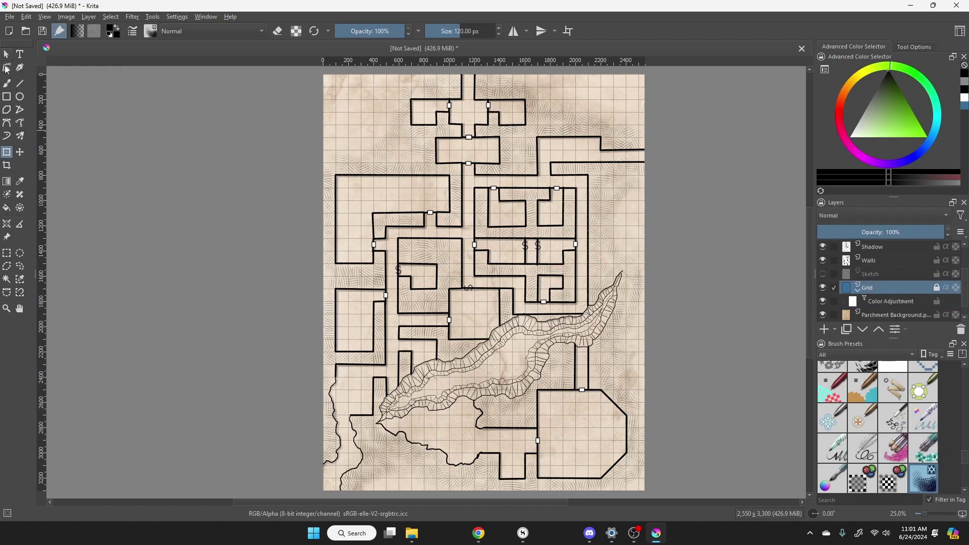
{"action": "left_click", "coordinate": [8, 85]}
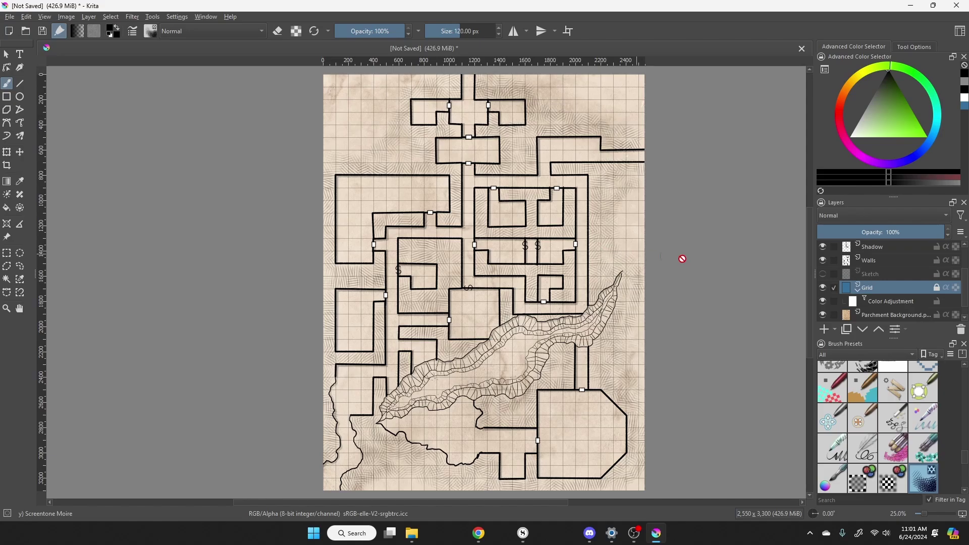
{"action": "left_click", "coordinate": [886, 305]}
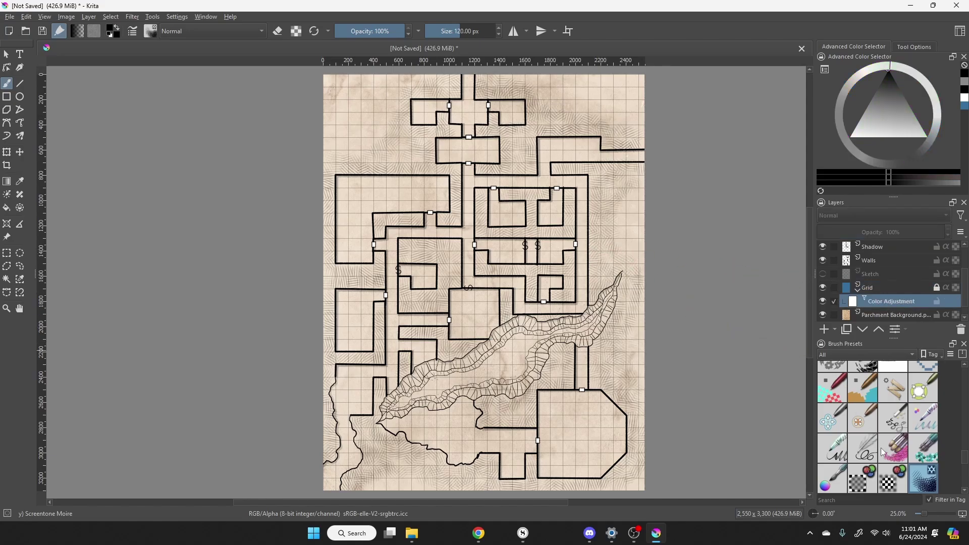
{"action": "scroll", "coordinate": [880, 447], "scroll_direction": "up", "scroll_amount": 10}
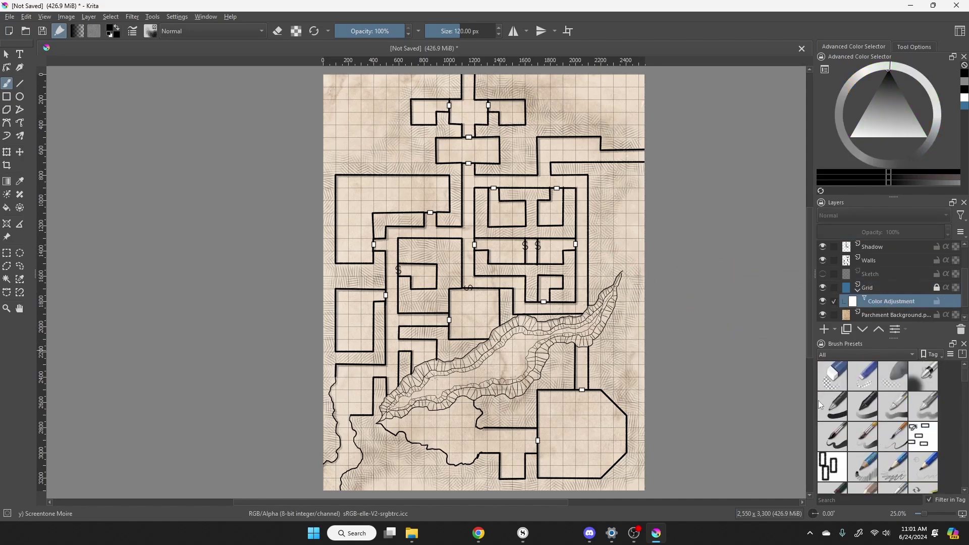
{"action": "left_click", "coordinate": [836, 419]}
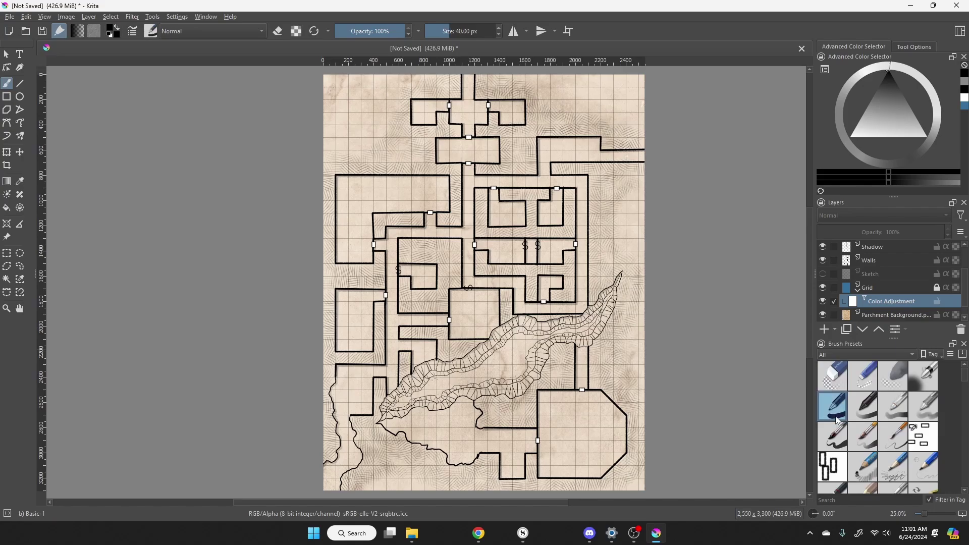
{"action": "mouse_move", "coordinate": [835, 415]}
{"action": "left_click", "coordinate": [617, 214]}
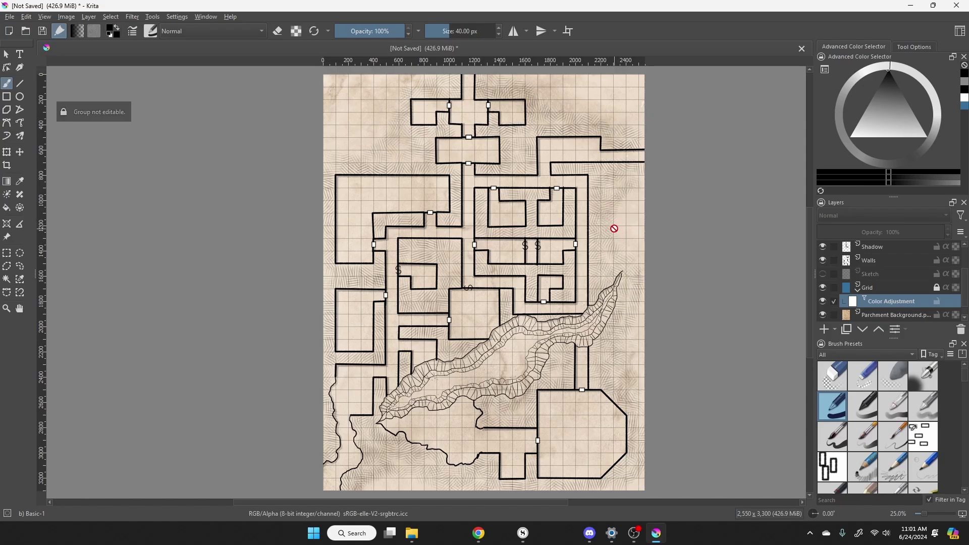
Unlock the Grid layer and paint out its lines over the rock outside the rooms and corridors with a 101 px black brush.
{"action": "left_click", "coordinate": [868, 289]}
{"action": "left_click", "coordinate": [937, 289]}
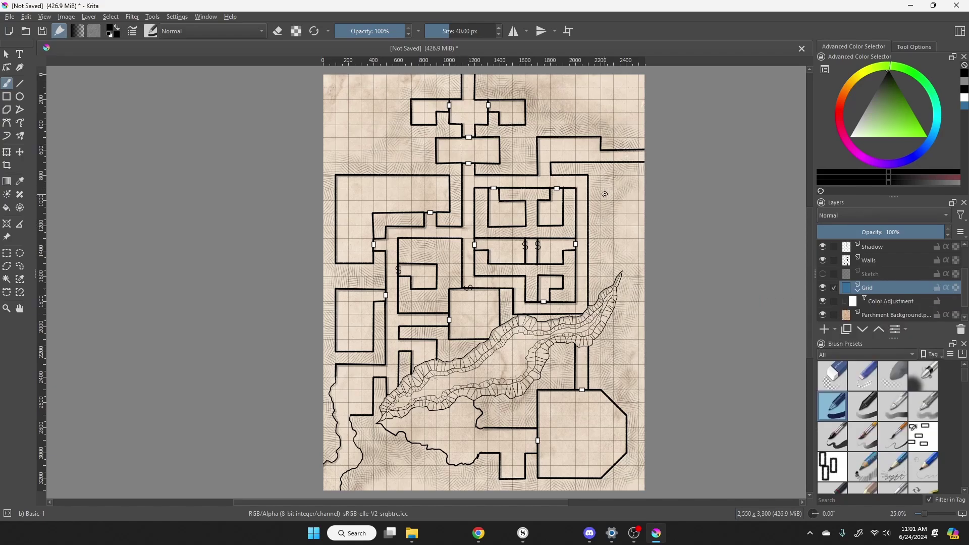
{"action": "left_click", "coordinate": [500, 27]}
{"action": "left_click", "coordinate": [502, 30]}
{"action": "left_click", "coordinate": [502, 30]}
{"action": "left_click", "coordinate": [503, 30]}
{"action": "left_click", "coordinate": [503, 32]}
{"action": "left_click", "coordinate": [503, 32]}
{"action": "left_click", "coordinate": [503, 31]}
{"action": "left_click", "coordinate": [503, 31]}
{"action": "left_click", "coordinate": [503, 31]}
{"action": "left_click", "coordinate": [503, 31]}
{"action": "left_click", "coordinate": [503, 31]}
{"action": "left_click", "coordinate": [503, 31]}
{"action": "left_click", "coordinate": [502, 30]}
{"action": "left_click", "coordinate": [501, 30]}
{"action": "left_click", "coordinate": [501, 30]}
{"action": "left_click", "coordinate": [501, 31]}
{"action": "left_click", "coordinate": [500, 31]}
{"action": "left_click", "coordinate": [500, 31]}
{"action": "left_click", "coordinate": [500, 31]}
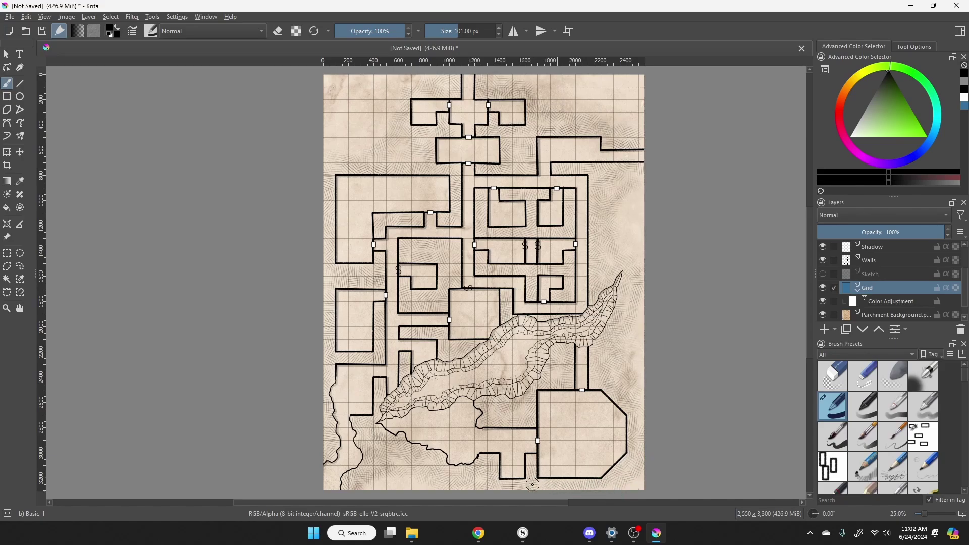
{"action": "mouse_move", "coordinate": [372, 424]}
{"action": "left_mouse_down"}
{"action": "mouse_move", "coordinate": [348, 484]}
{"action": "mouse_move", "coordinate": [427, 475]}
{"action": "mouse_move", "coordinate": [382, 447]}
{"action": "mouse_move", "coordinate": [379, 394]}
{"action": "mouse_move", "coordinate": [327, 454]}
{"action": "mouse_move", "coordinate": [325, 391]}
{"action": "mouse_move", "coordinate": [378, 325]}
{"action": "mouse_move", "coordinate": [327, 350]}
{"action": "mouse_move", "coordinate": [382, 283]}
{"action": "mouse_move", "coordinate": [330, 202]}
{"action": "mouse_move", "coordinate": [405, 168]}
{"action": "mouse_move", "coordinate": [456, 192]}
{"action": "mouse_move", "coordinate": [401, 221]}
{"action": "mouse_move", "coordinate": [429, 163]}
{"action": "mouse_move", "coordinate": [430, 132]}
{"action": "mouse_move", "coordinate": [400, 124]}
{"action": "mouse_move", "coordinate": [352, 148]}
{"action": "mouse_move", "coordinate": [334, 76]}
{"action": "mouse_move", "coordinate": [357, 131]}
{"action": "mouse_move", "coordinate": [405, 95]}
{"action": "mouse_move", "coordinate": [546, 78]}
{"action": "mouse_move", "coordinate": [487, 91]}
{"action": "mouse_move", "coordinate": [532, 123]}
{"action": "mouse_move", "coordinate": [492, 132]}
{"action": "mouse_move", "coordinate": [525, 167]}
{"action": "mouse_move", "coordinate": [529, 135]}
{"action": "mouse_move", "coordinate": [607, 142]}
{"action": "mouse_move", "coordinate": [623, 119]}
{"action": "mouse_move", "coordinate": [540, 103]}
{"action": "left_mouse_up"}
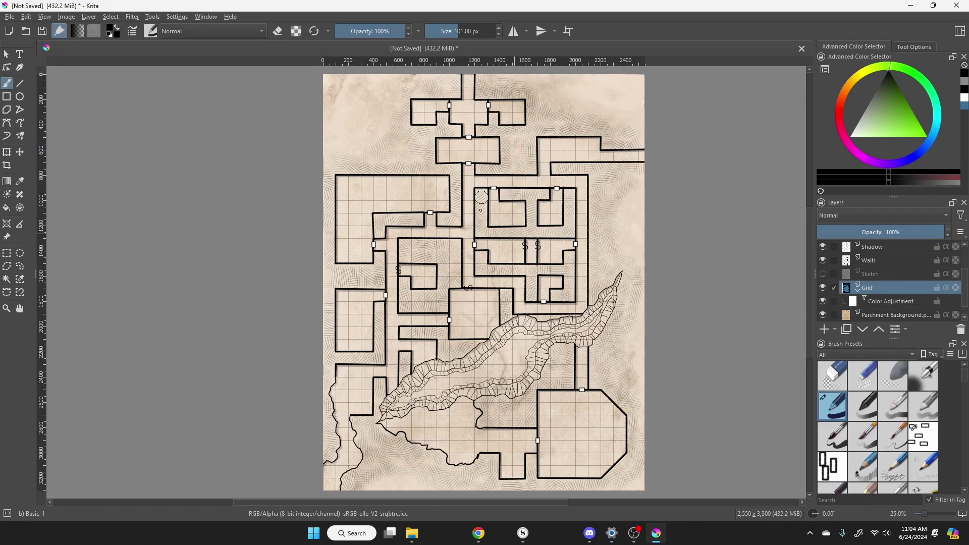